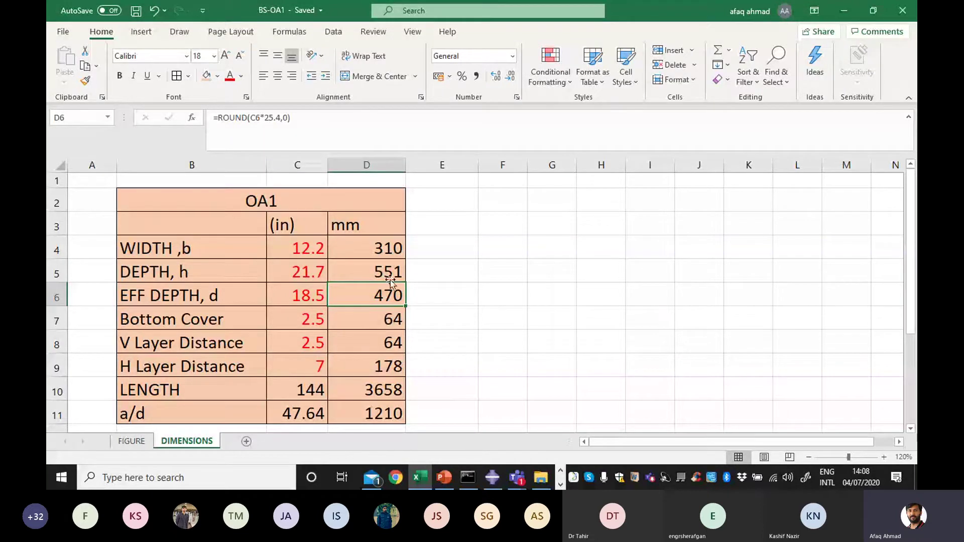
- Set the beam depth h in inches to 21.8 in the OA1 dimensions table and save the workbook
click(443, 319)
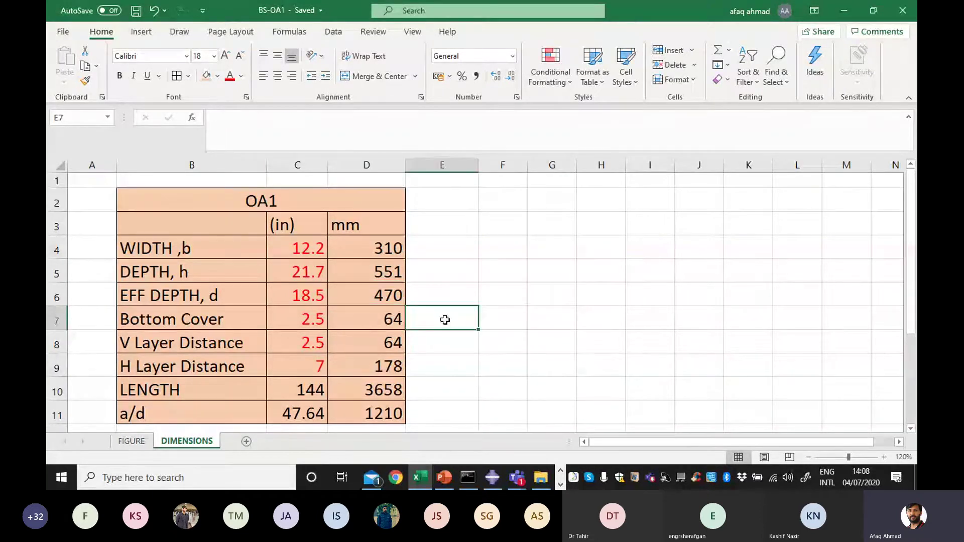
click(300, 270)
text(21.8)
key(Return)
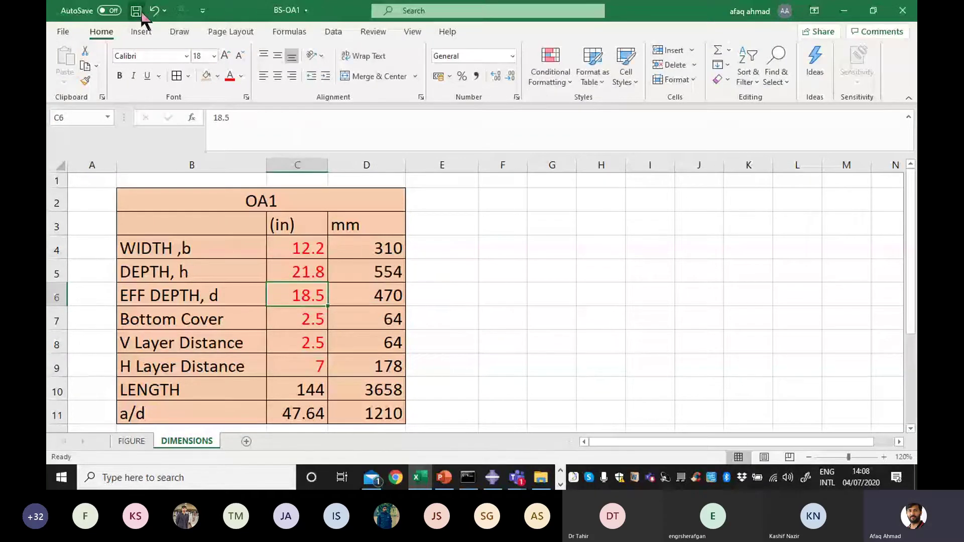
click(141, 14)
click(163, 317)
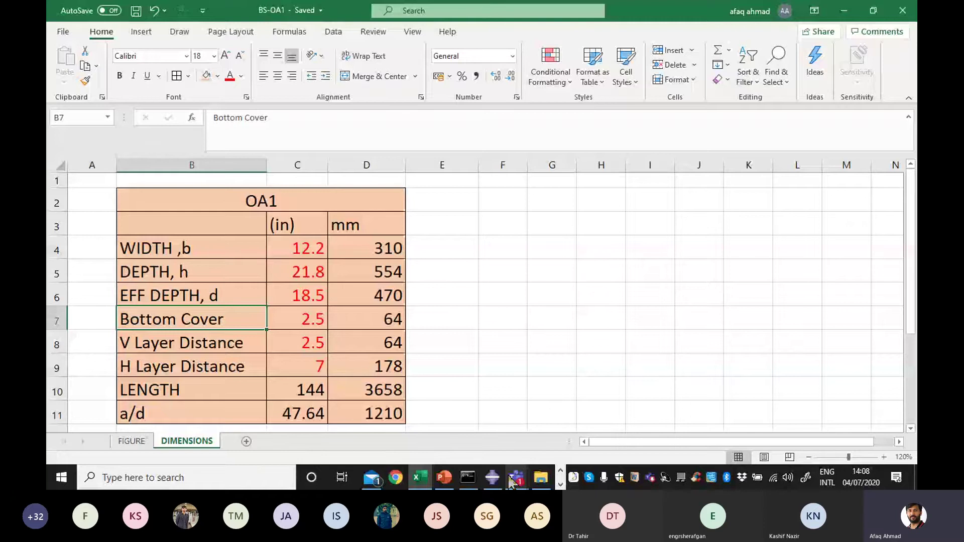
- Review the OA-1 cross-section on the PowerPoint slide in full-screen view and return to the Excel dimensions table
key(alt+Tab)
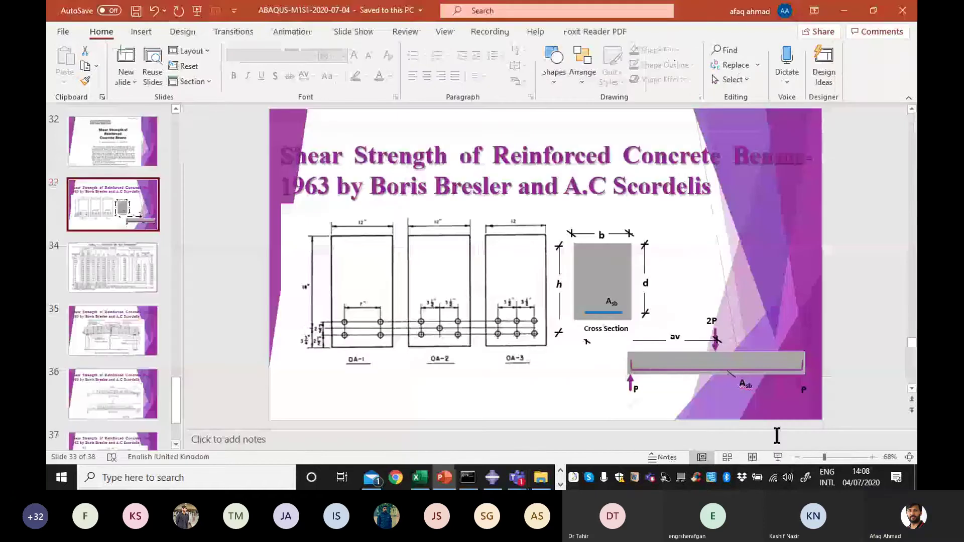
key(shift+F5)
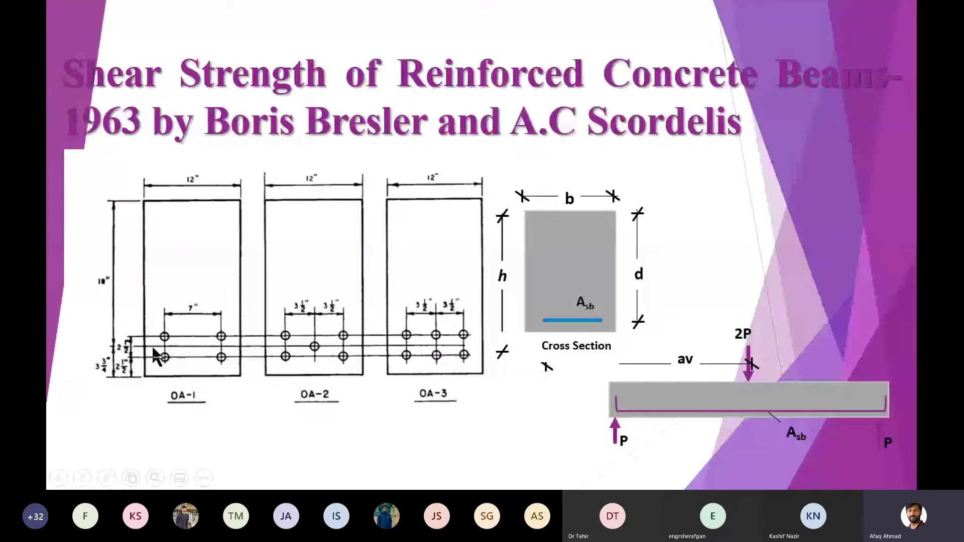
key(Escape)
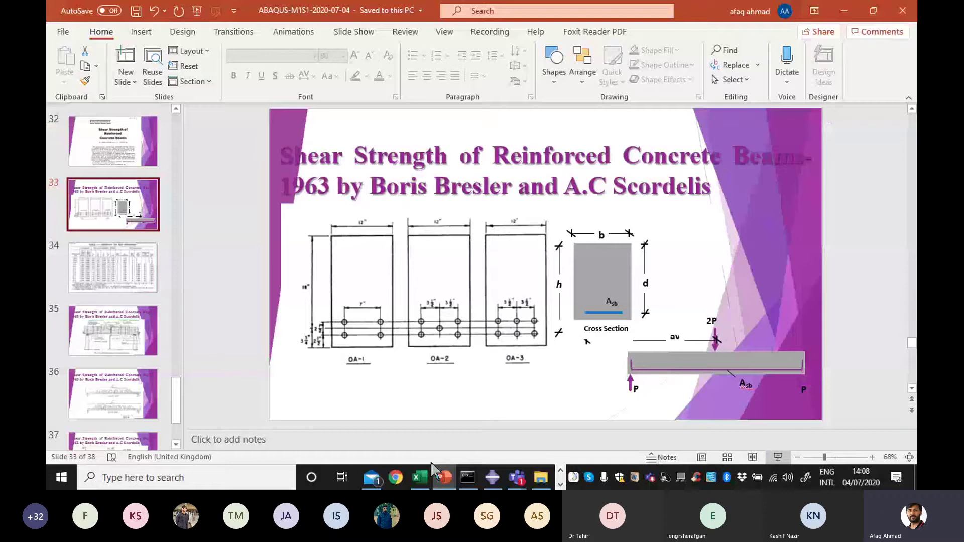
click(420, 477)
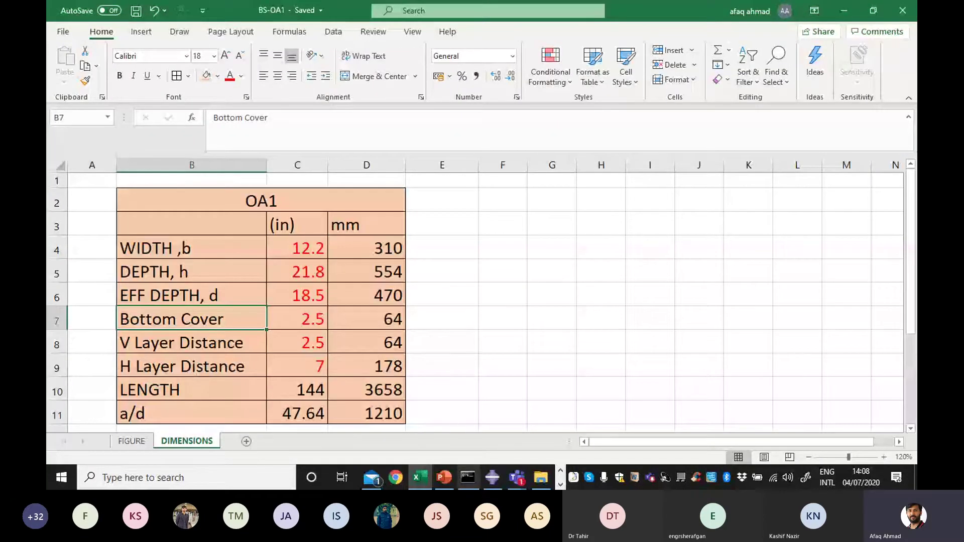
- Switch to the Module1 notebook page in Microsoft Teams, expand it to full view and bring up its drawing tools
click(845, 11)
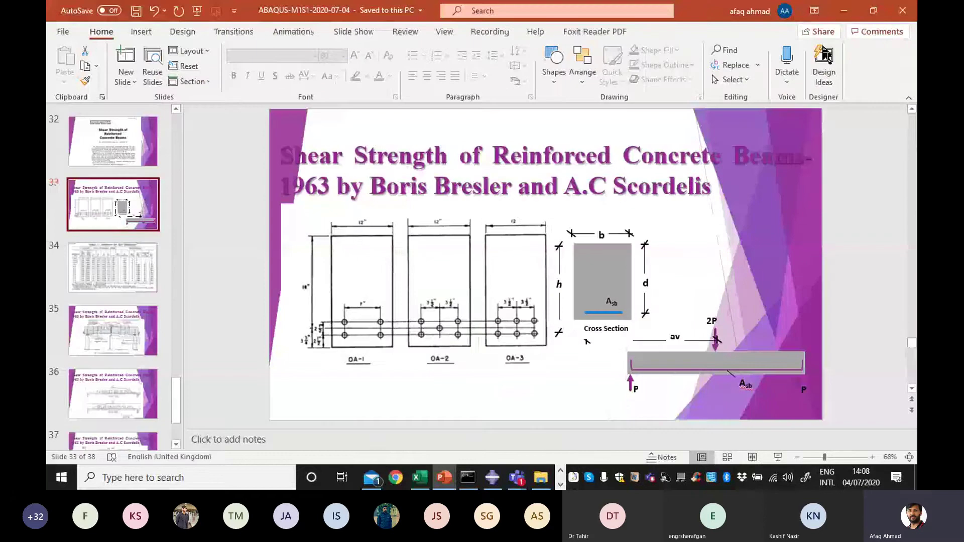
click(845, 10)
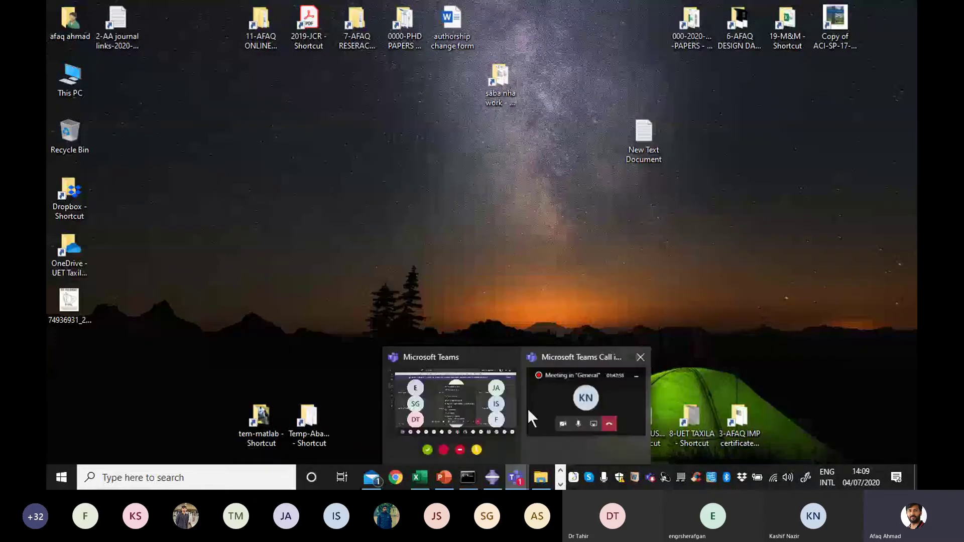
click(445, 372)
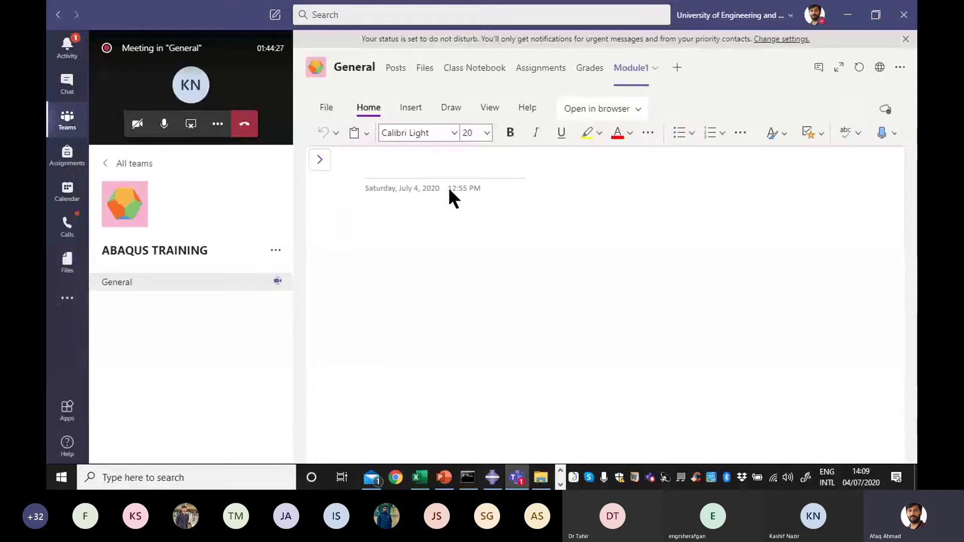
click(319, 159)
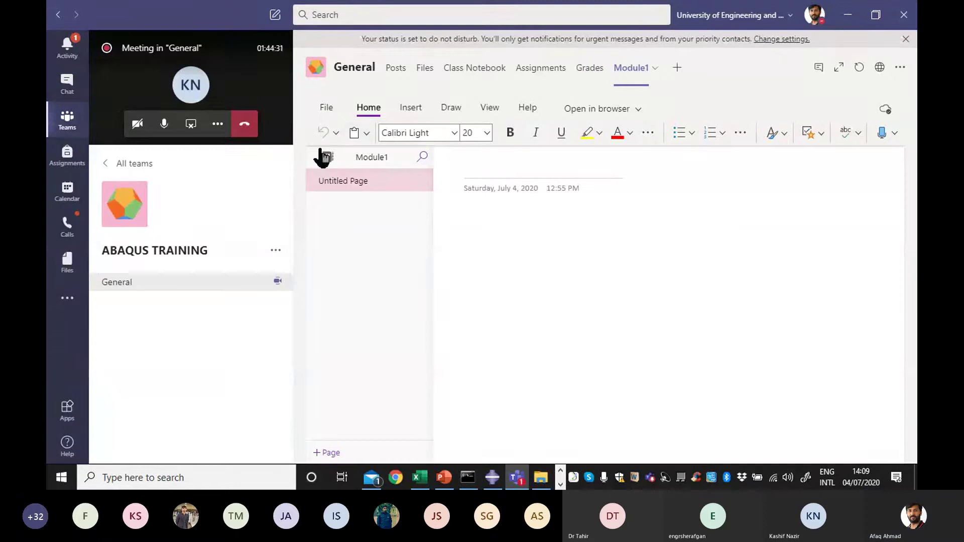
click(839, 67)
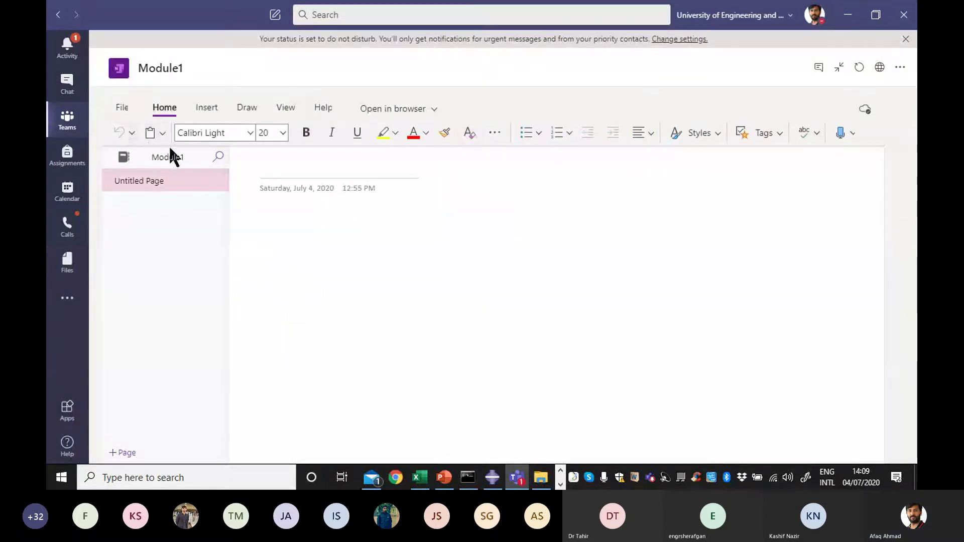
click(246, 108)
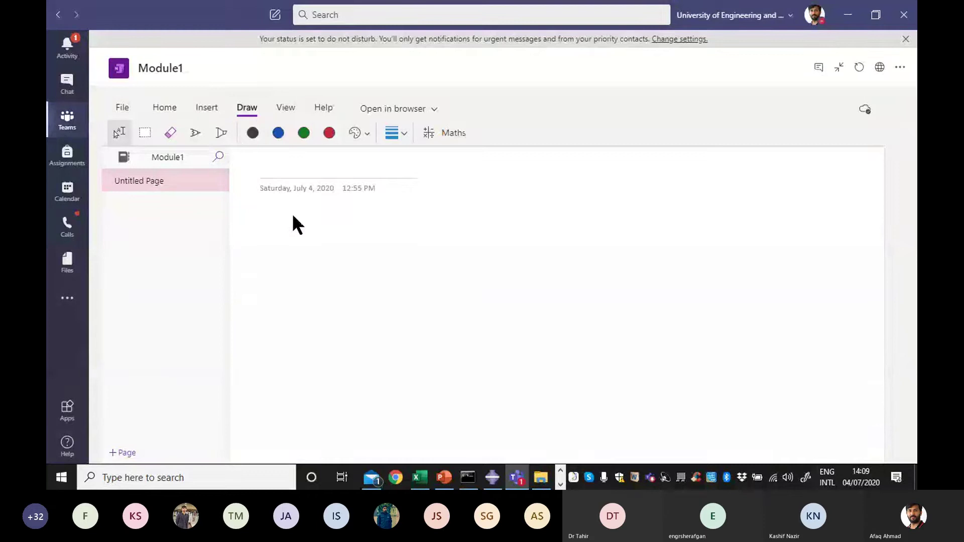
- Sketch the rectangular beam cross-section in black ink with two rows of two red reinforcement bars near its base
click(197, 132)
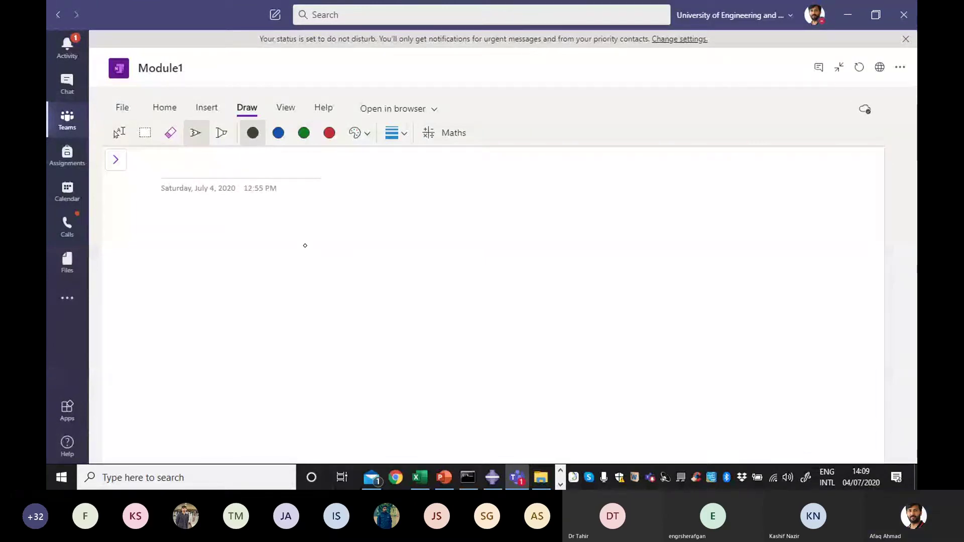
drag(241, 232, 236, 327)
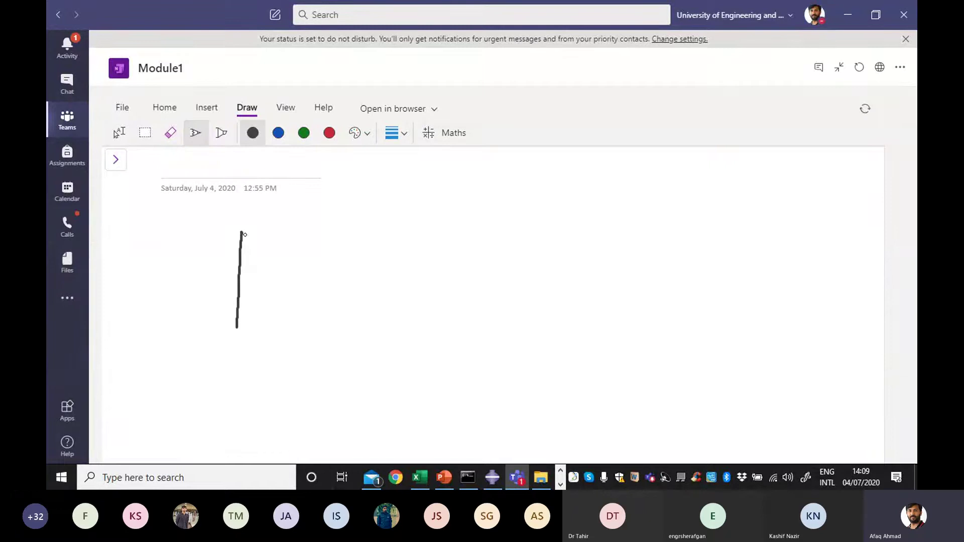
drag(245, 232, 317, 230)
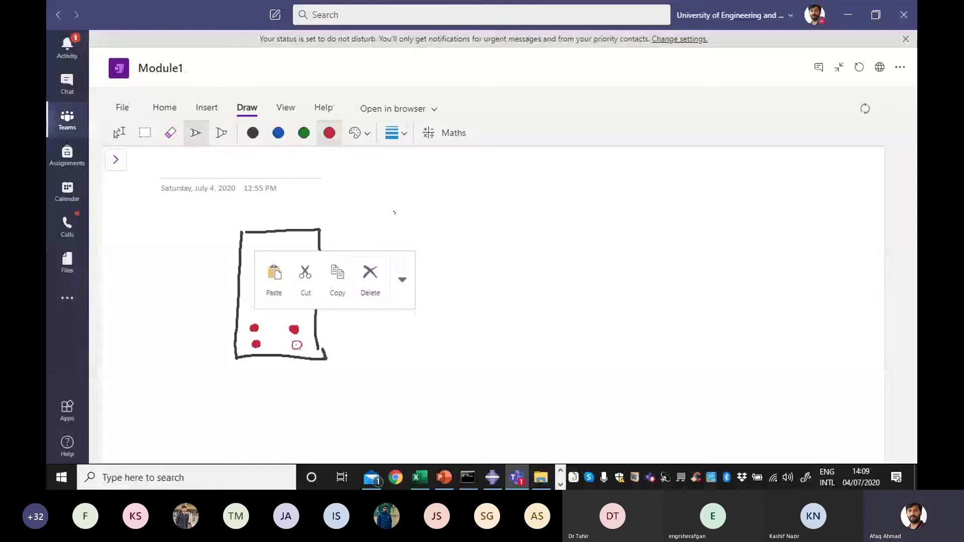
- Draw green dimension lines for the section's width, full depth and effective depth, and label the width 310
click(306, 133)
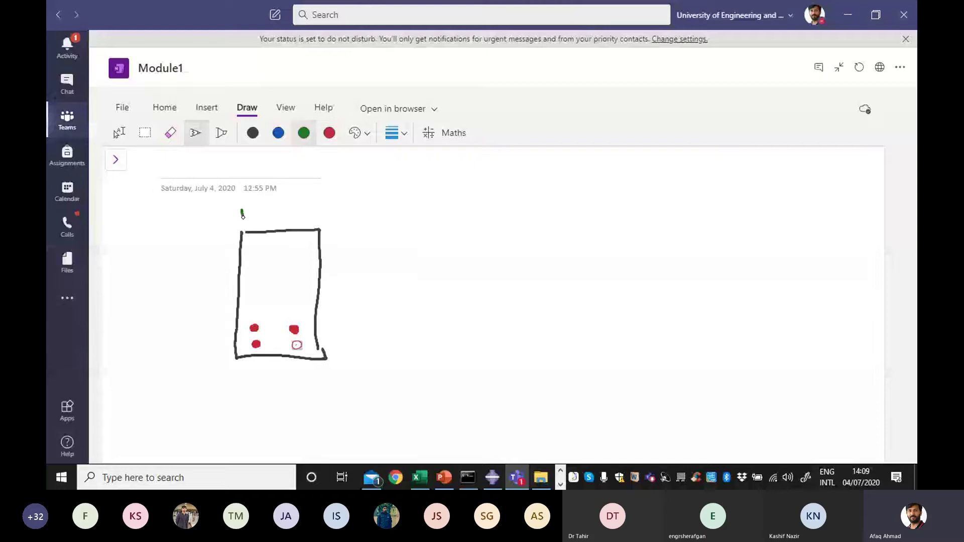
drag(242, 213, 322, 209)
drag(328, 187, 330, 202)
drag(351, 186, 353, 200)
drag(367, 183, 366, 183)
mouse_move(203, 235)
mouse_down()
mouse_move(215, 232)
mouse_move(219, 361)
mouse_up()
drag(333, 233, 336, 334)
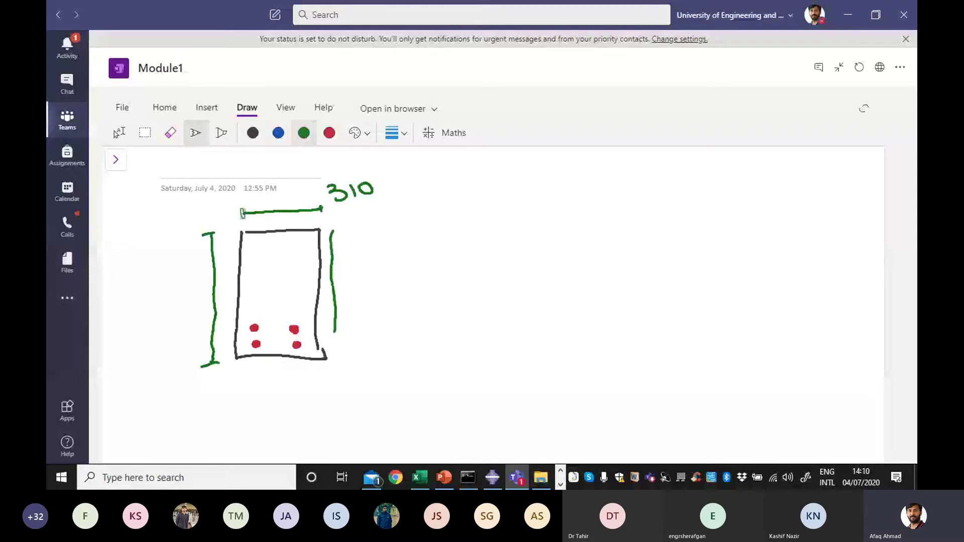
drag(329, 233, 342, 231)
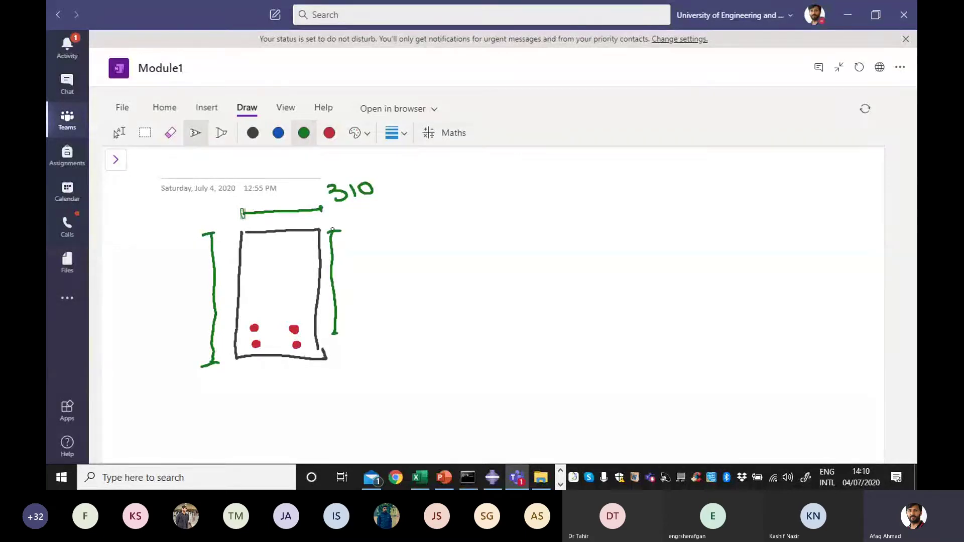
- Check the section depths on the PowerPoint slide and in the Excel dimensions table, and return to the Teams sketch
click(444, 477)
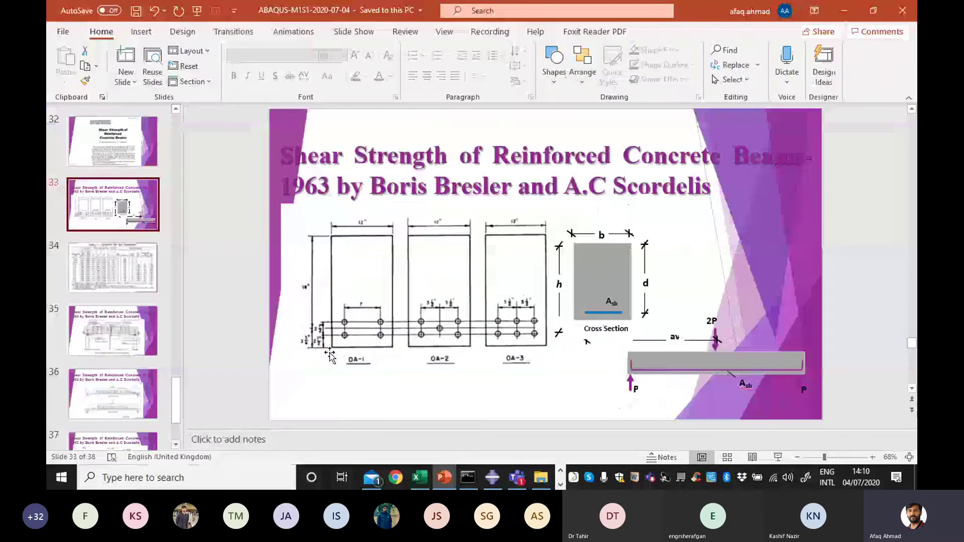
click(844, 10)
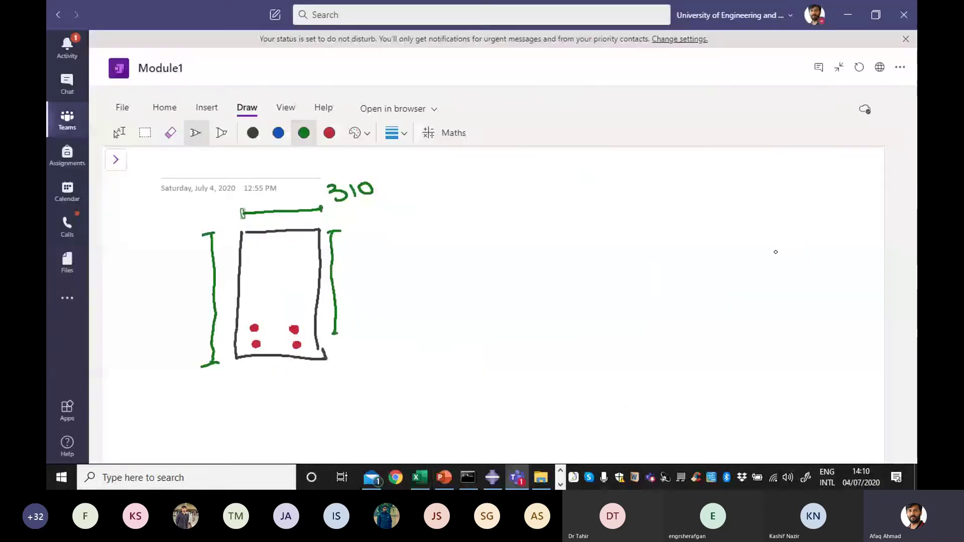
click(420, 478)
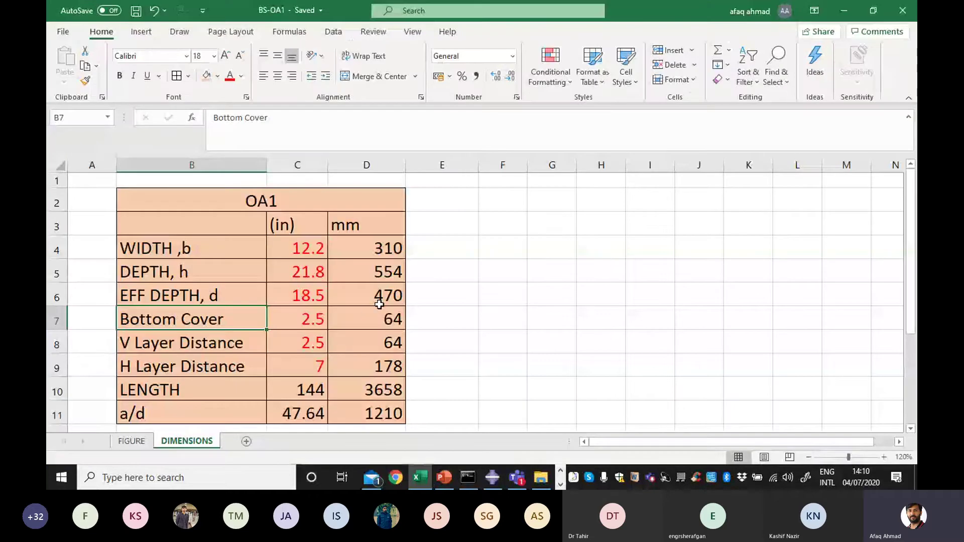
click(849, 9)
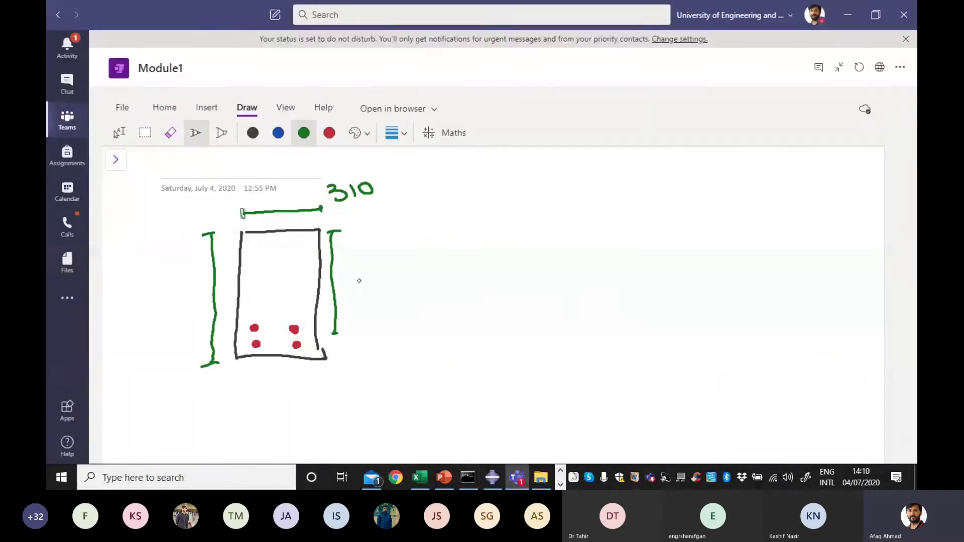
- Handwrite 470 beside the effective depth line and 554 beside the full depth line in green ink
mouse_move(350, 265)
mouse_down()
mouse_move(349, 280)
mouse_move(362, 277)
mouse_up()
mouse_move(360, 271)
mouse_down()
mouse_move(361, 288)
mouse_move(380, 279)
mouse_up()
mouse_move(392, 265)
mouse_down()
mouse_move(385, 274)
mouse_move(393, 266)
mouse_up()
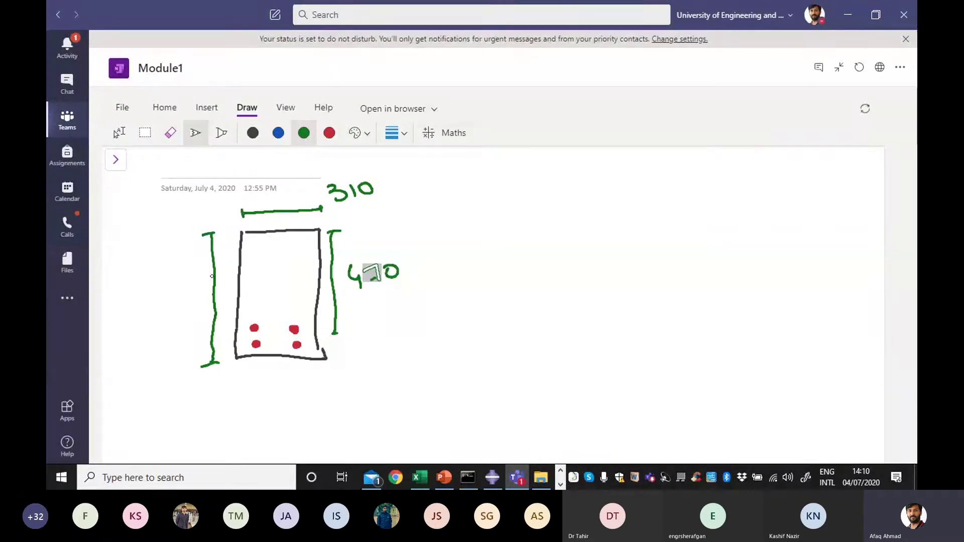
mouse_move(145, 285)
mouse_down()
mouse_move(159, 294)
mouse_move(147, 304)
mouse_move(199, 288)
mouse_up()
drag(190, 281, 194, 300)
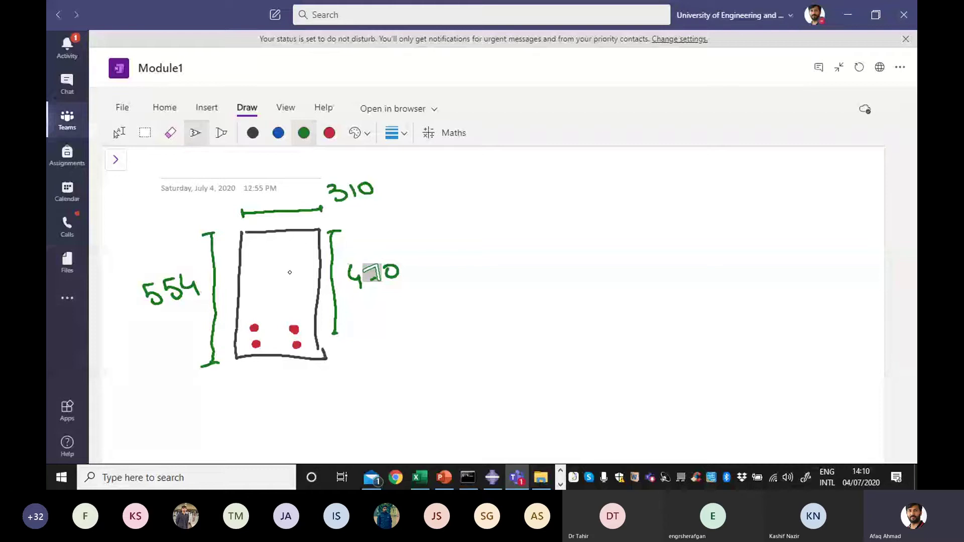
- Mark the four corners of the cross-section with dots in blue ink
click(354, 132)
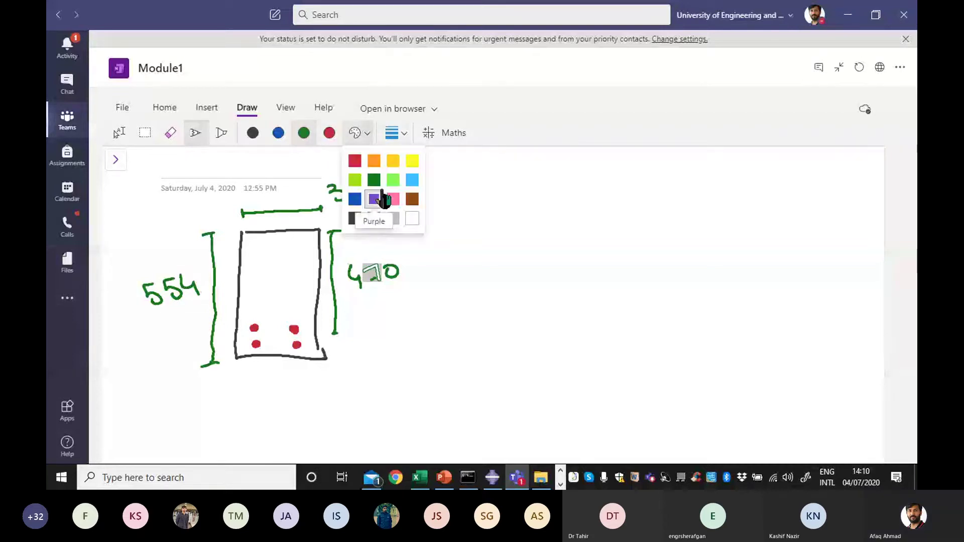
click(358, 198)
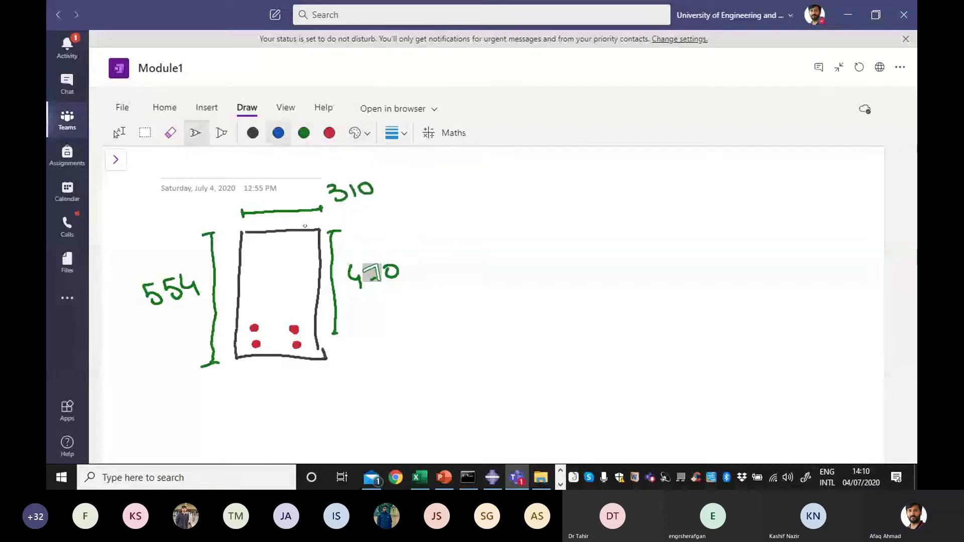
right_click(242, 231)
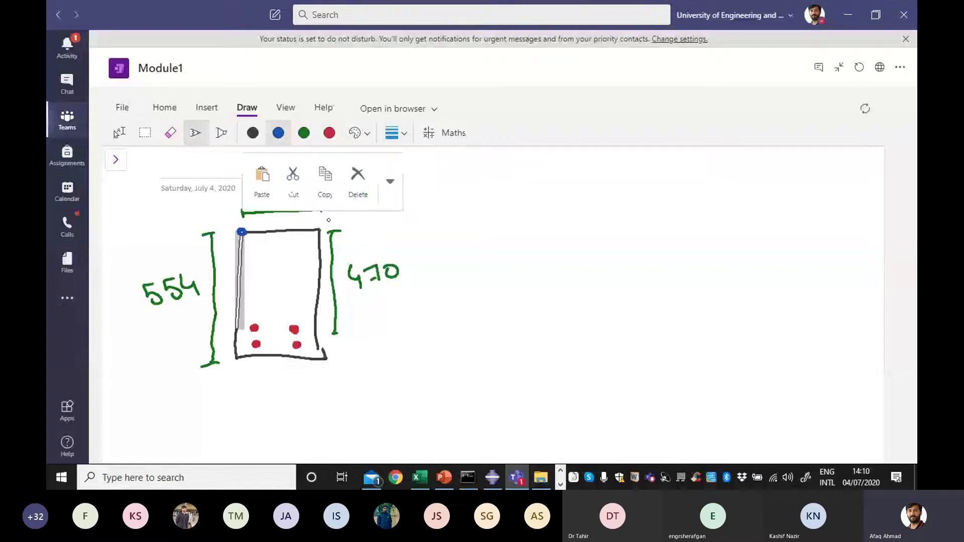
click(323, 352)
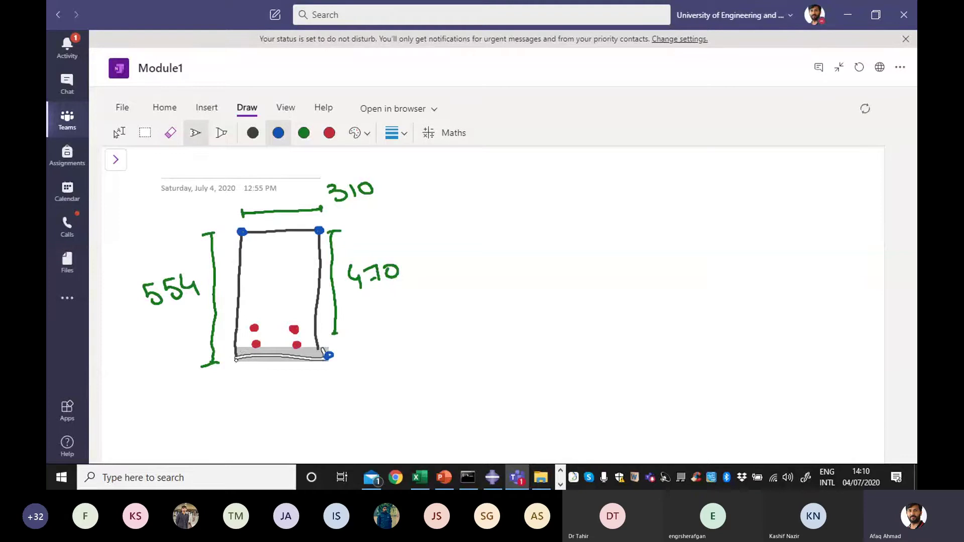
right_click(323, 353)
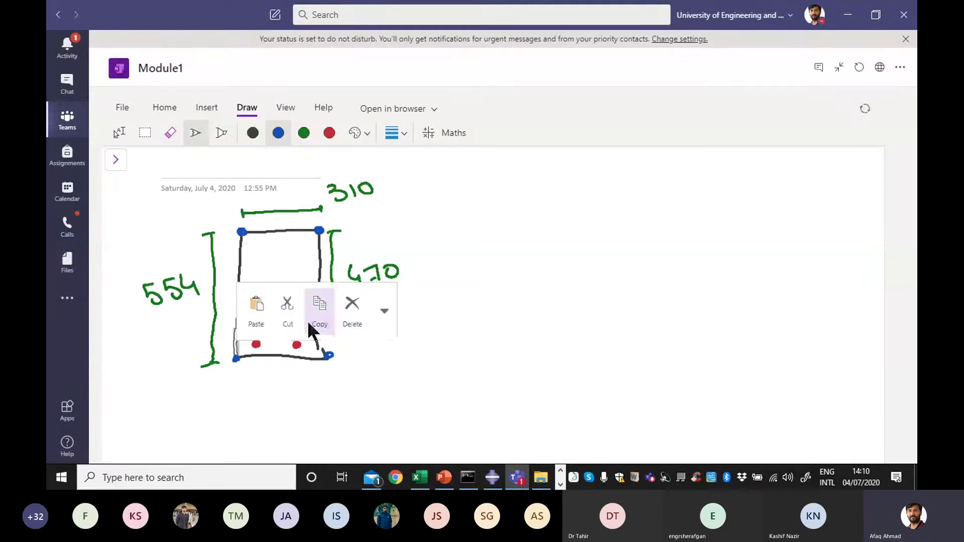
click(246, 299)
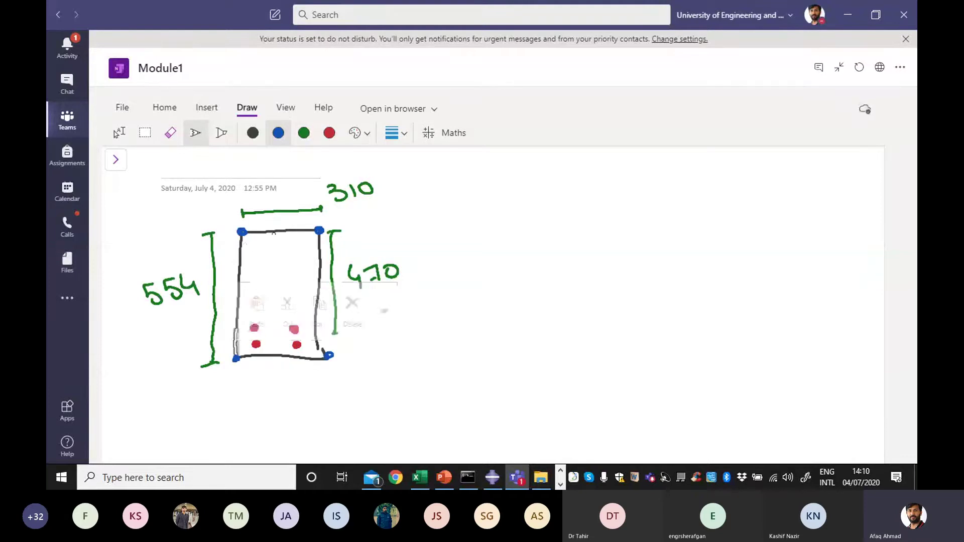
right_click(323, 338)
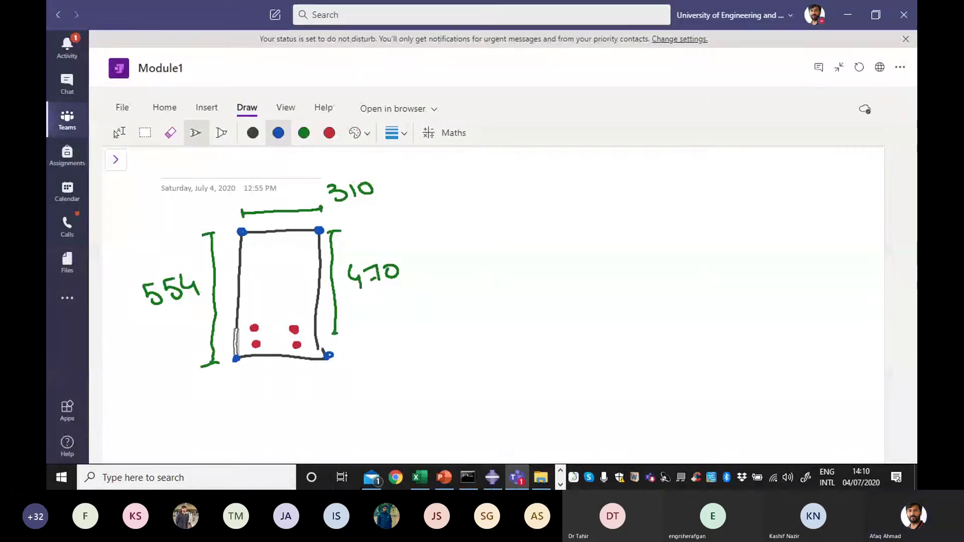
- Switch to Abaqus/CAE and open the Create Part dialog for model M2, closing it without creating a part
click(493, 479)
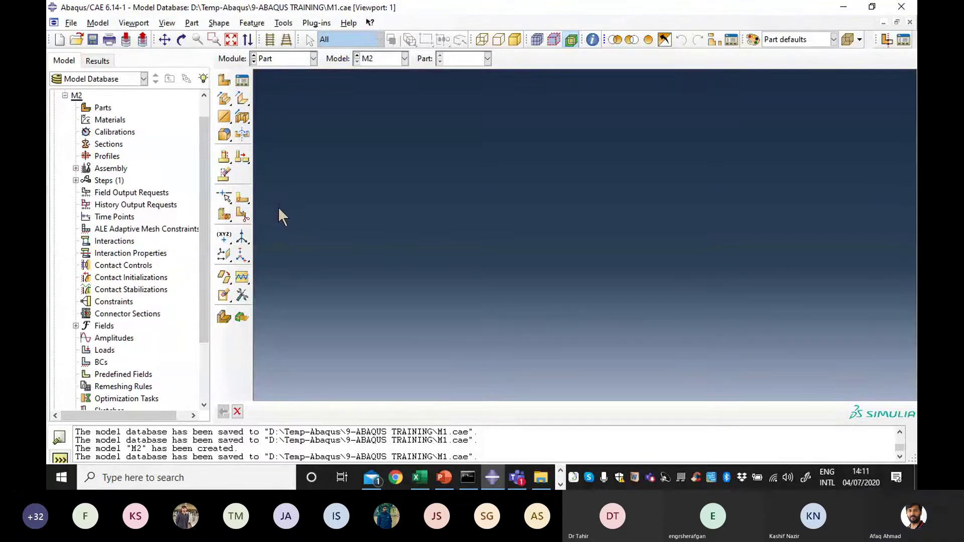
double_click(103, 108)
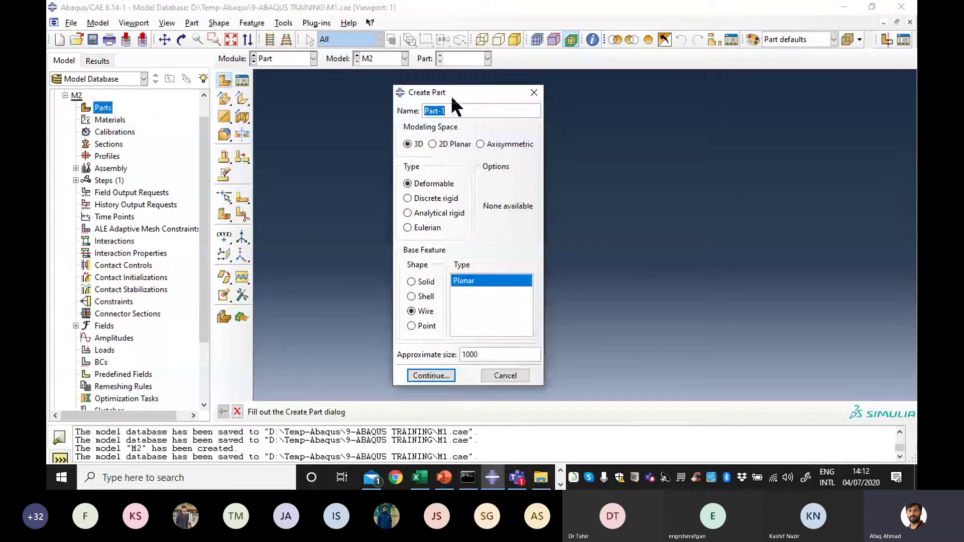
click(534, 92)
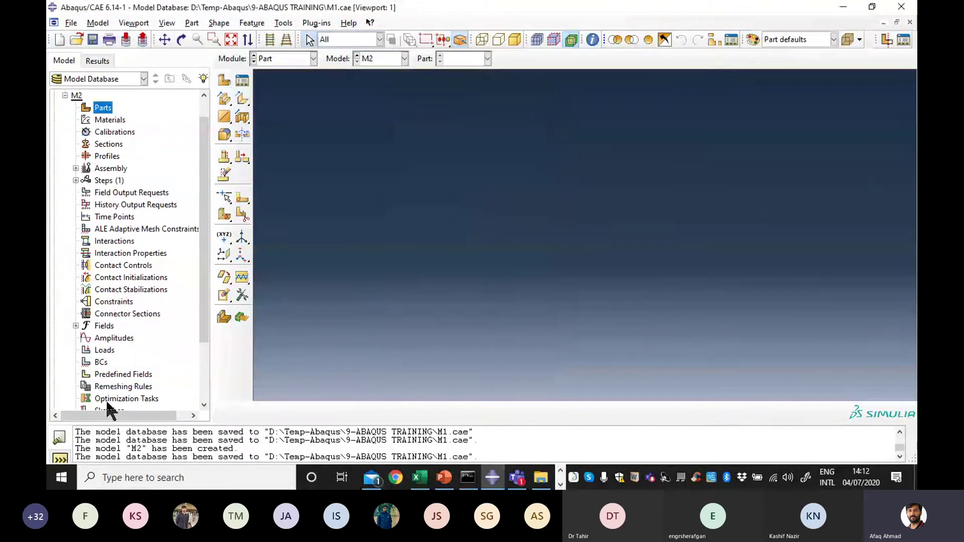
- Open the Create Part dialog for model M2, and handwrite L = 3658 mm in blue ink beside the cross-section in the Teams sketch
double_click(103, 108)
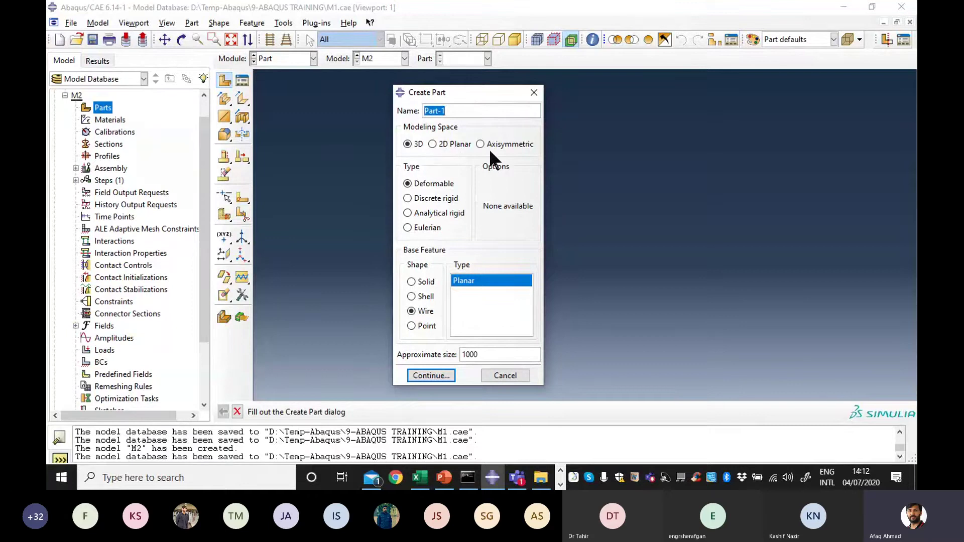
click(518, 479)
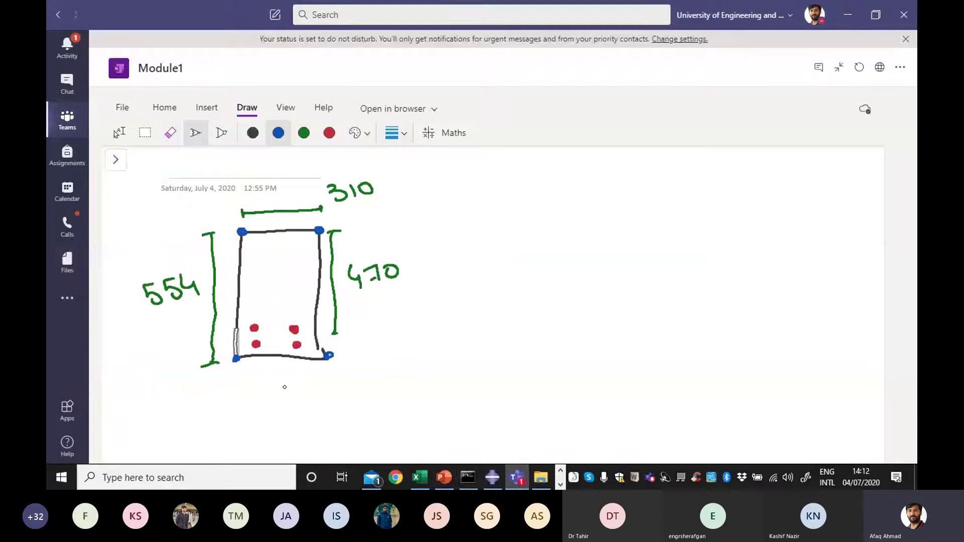
mouse_move(506, 180)
mouse_down()
mouse_move(524, 206)
mouse_move(552, 193)
mouse_move(555, 202)
mouse_up()
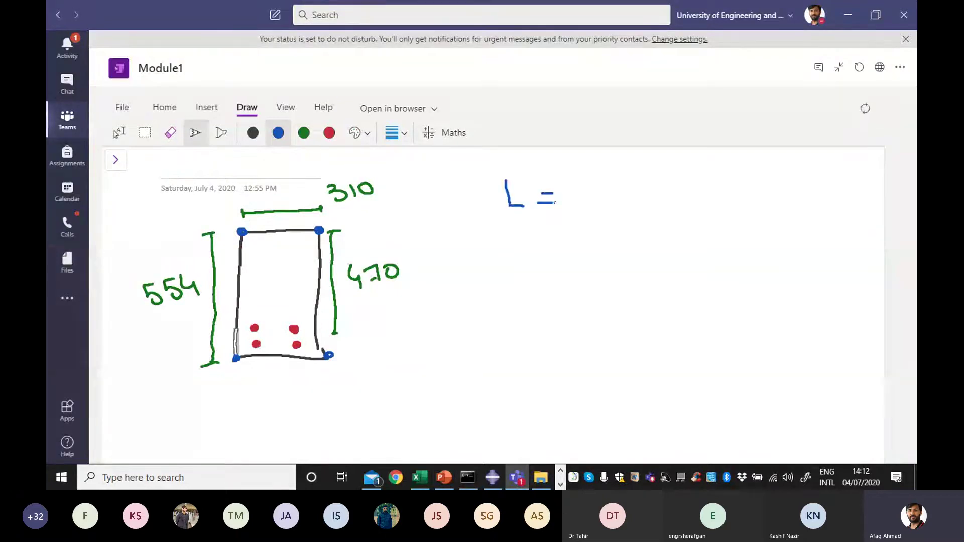
click(427, 470)
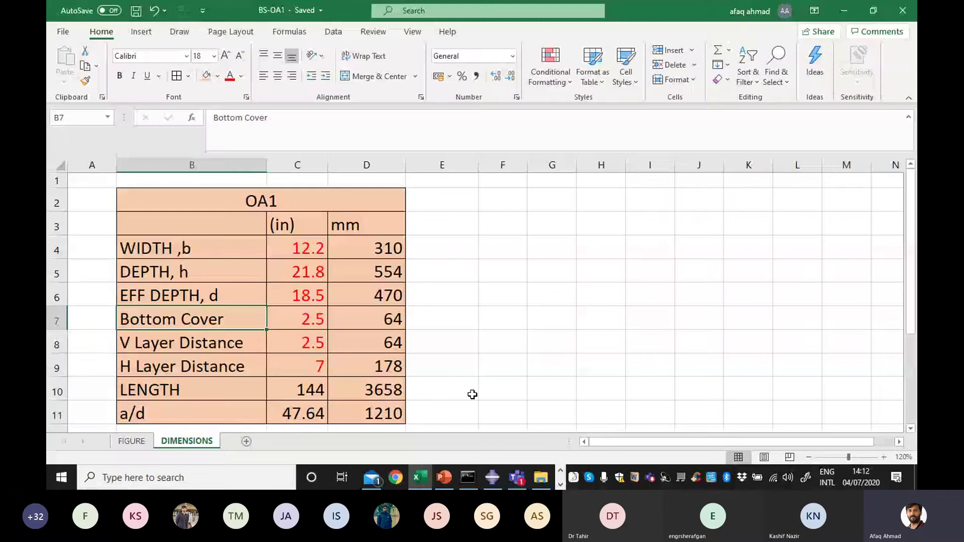
click(846, 11)
drag(583, 184, 596, 215)
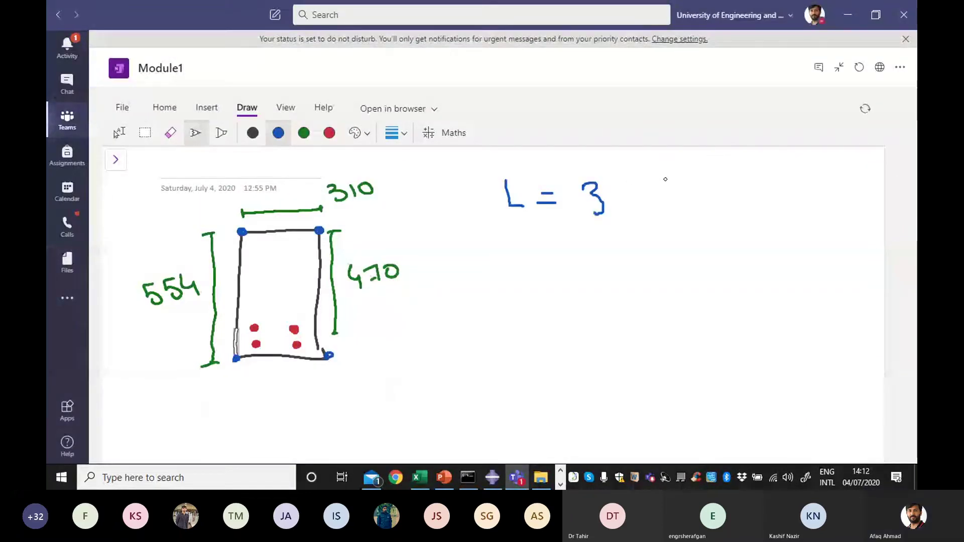
mouse_move(626, 180)
mouse_down()
mouse_move(614, 200)
mouse_move(659, 199)
mouse_move(648, 205)
mouse_move(673, 179)
mouse_up()
mouse_move(687, 179)
mouse_down()
mouse_move(678, 201)
mouse_move(689, 182)
mouse_move(739, 197)
mouse_move(784, 193)
mouse_up()
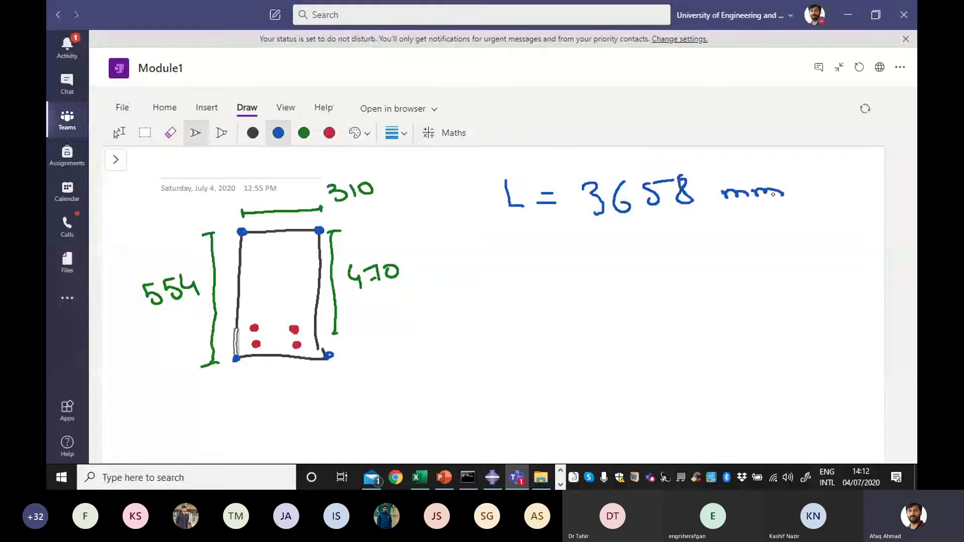
- Return to Abaqus/CAE, set the new part's base feature to a solid extrusion, and name the part BC-1
click(847, 13)
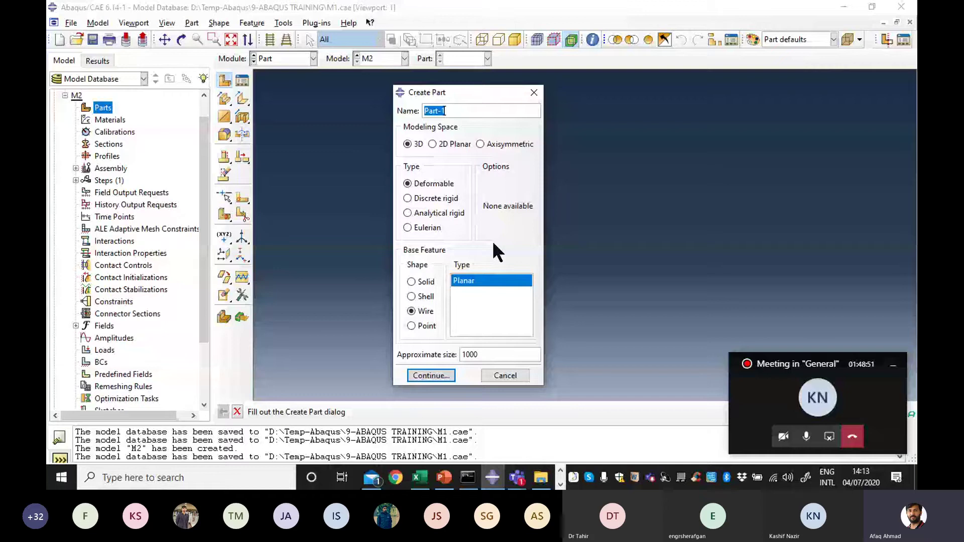
click(419, 282)
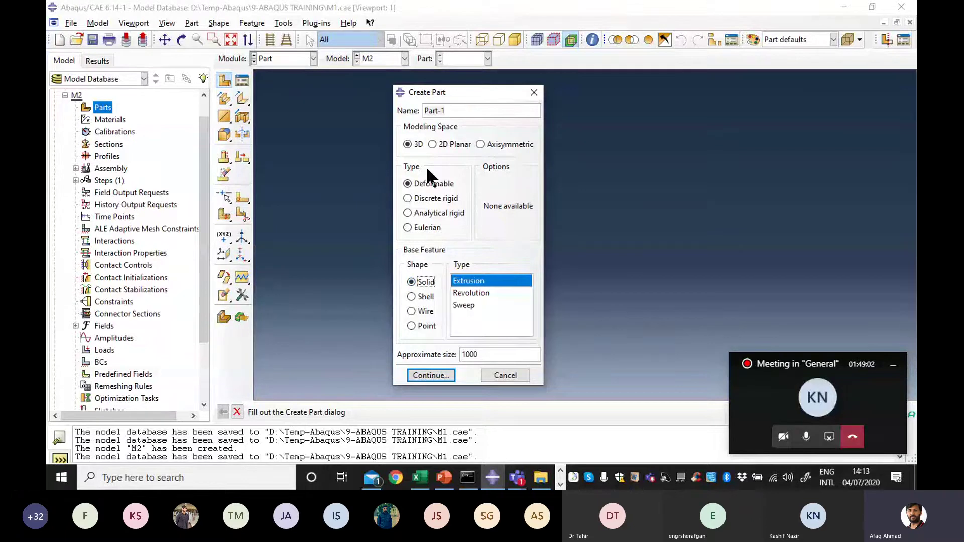
drag(460, 112, 398, 118)
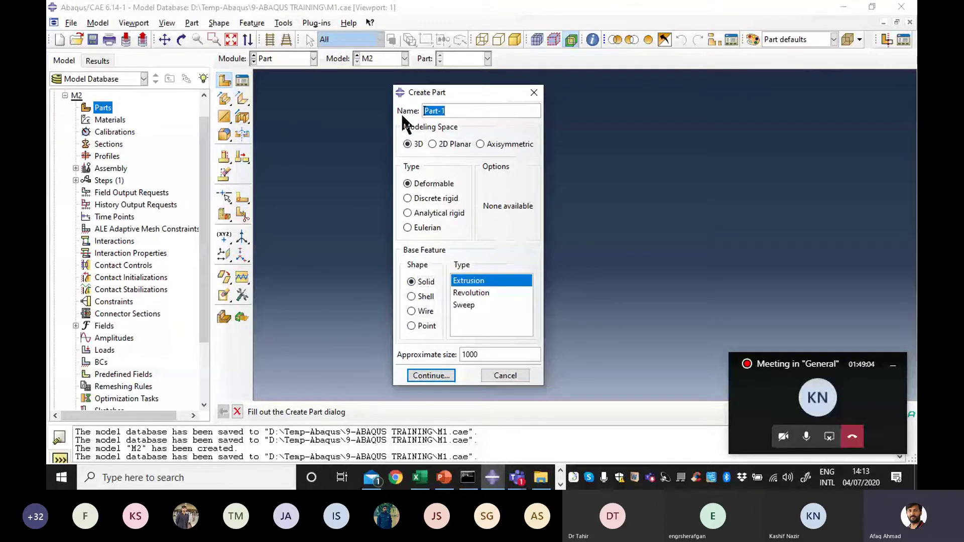
text(BC)
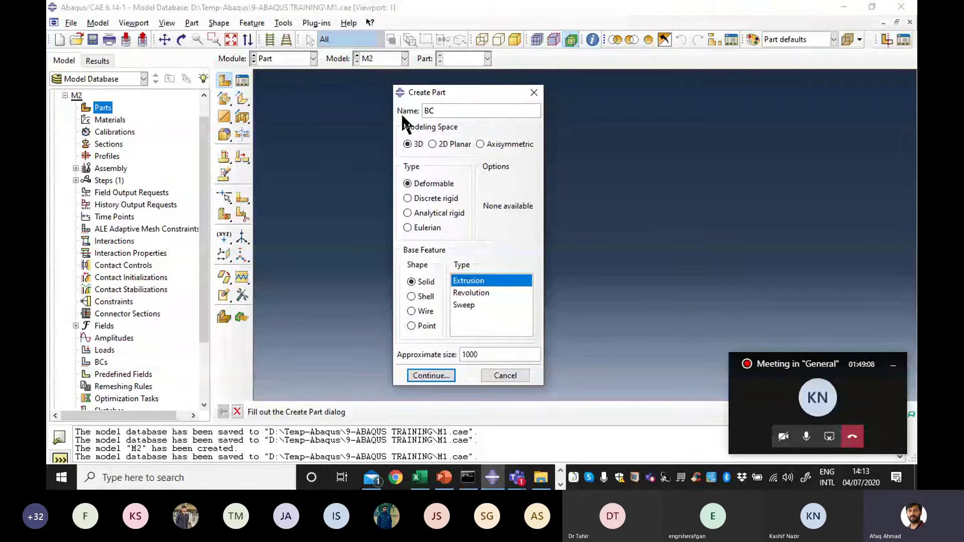
text(-1)
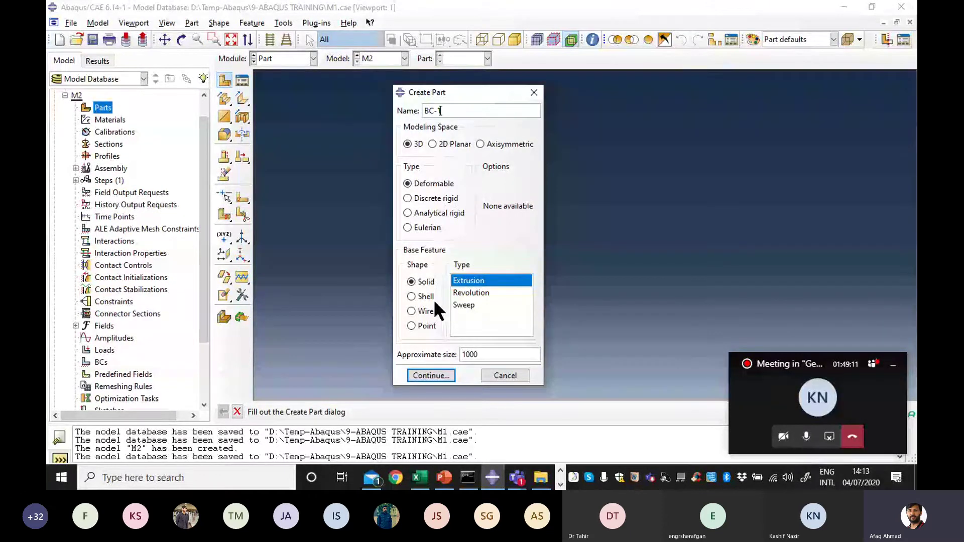
- Admit the two people waiting in the Teams meeting lobby and return to Abaqus/CAE
click(781, 404)
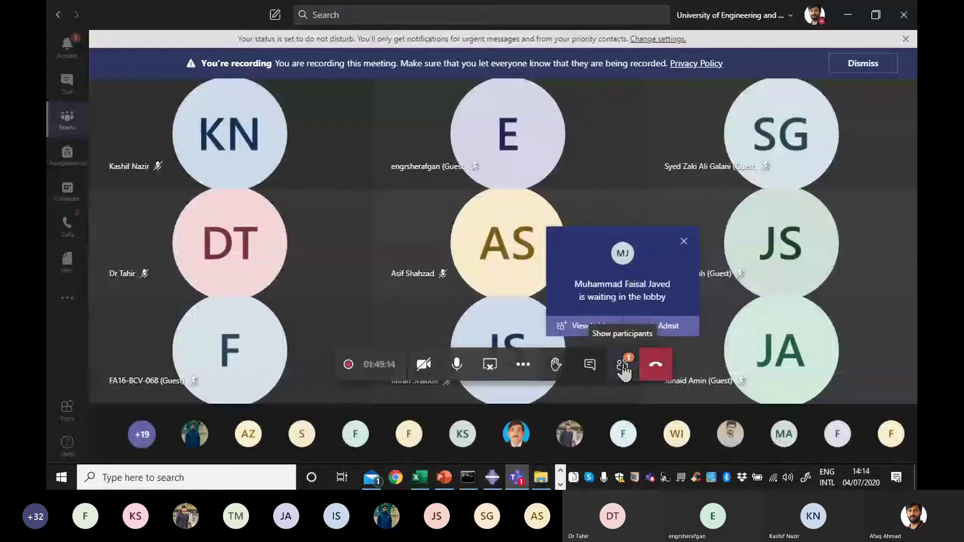
click(623, 365)
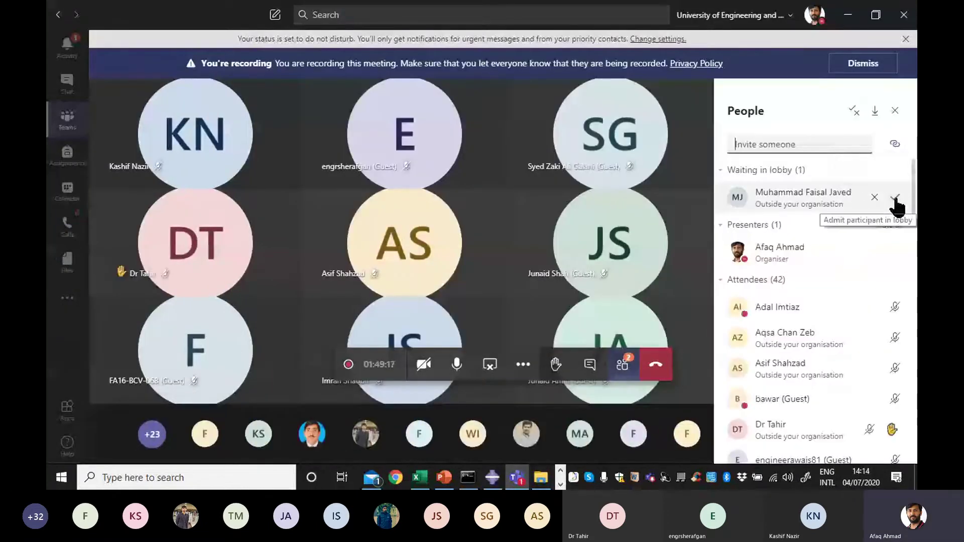
click(896, 198)
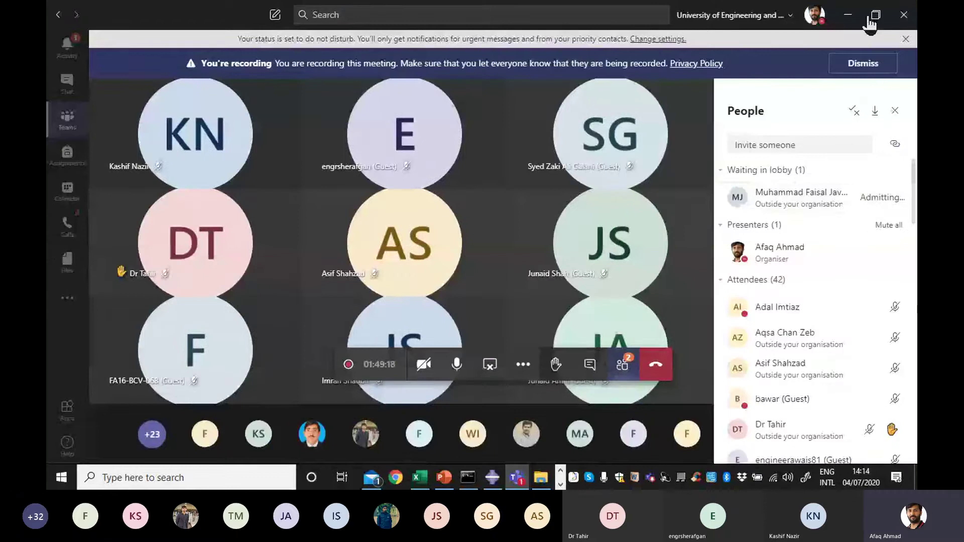
click(848, 14)
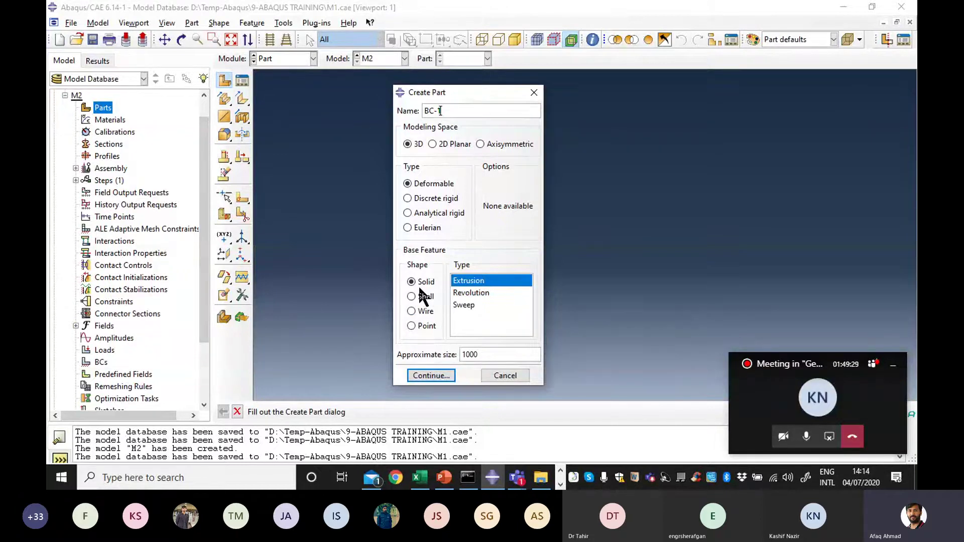
click(872, 364)
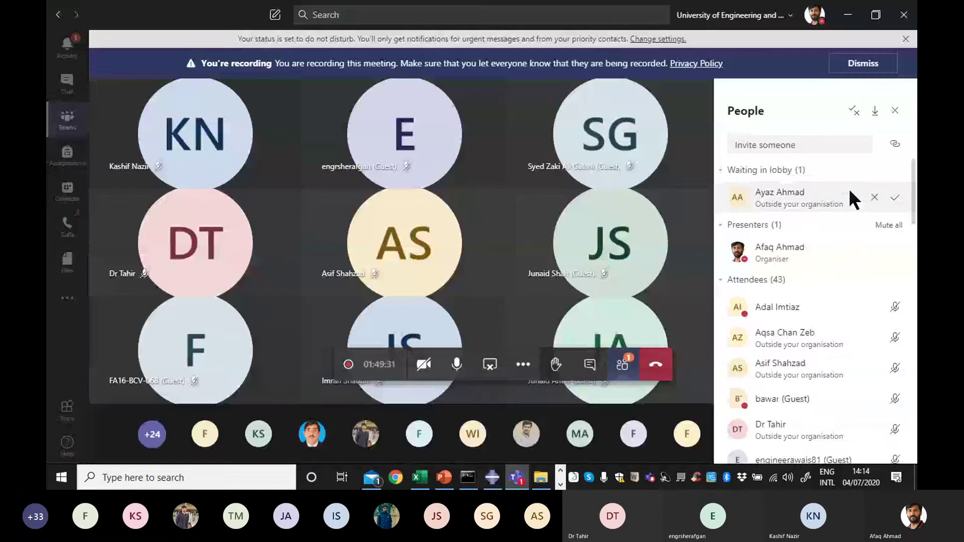
click(895, 198)
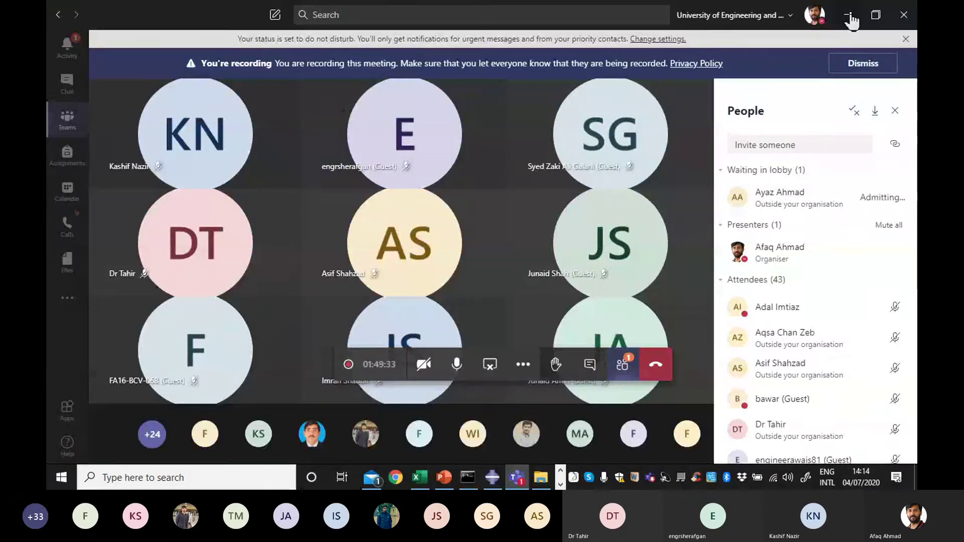
click(849, 15)
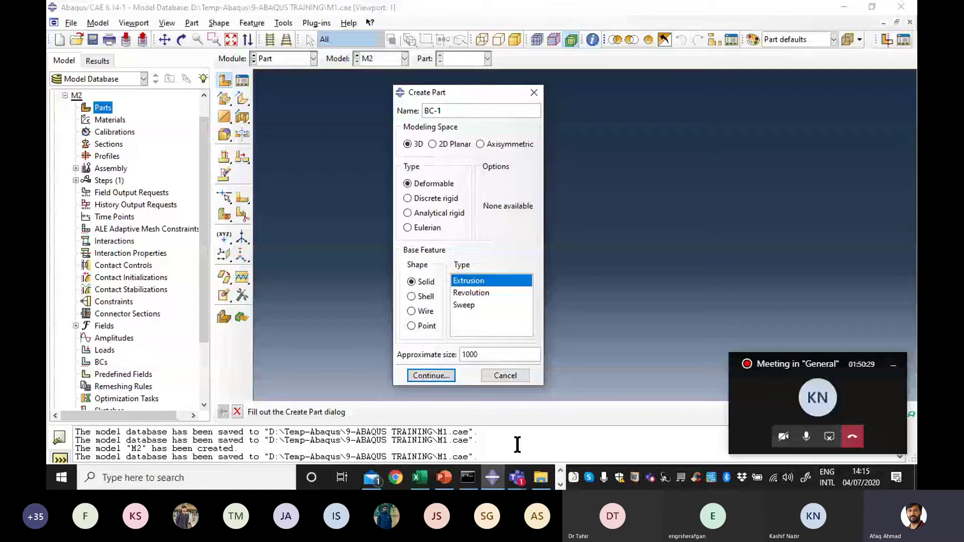
- Check the beam's millimetre depth in the Excel dimensions table and return to Abaqus/CAE
key(alt+Tab)
click(365, 273)
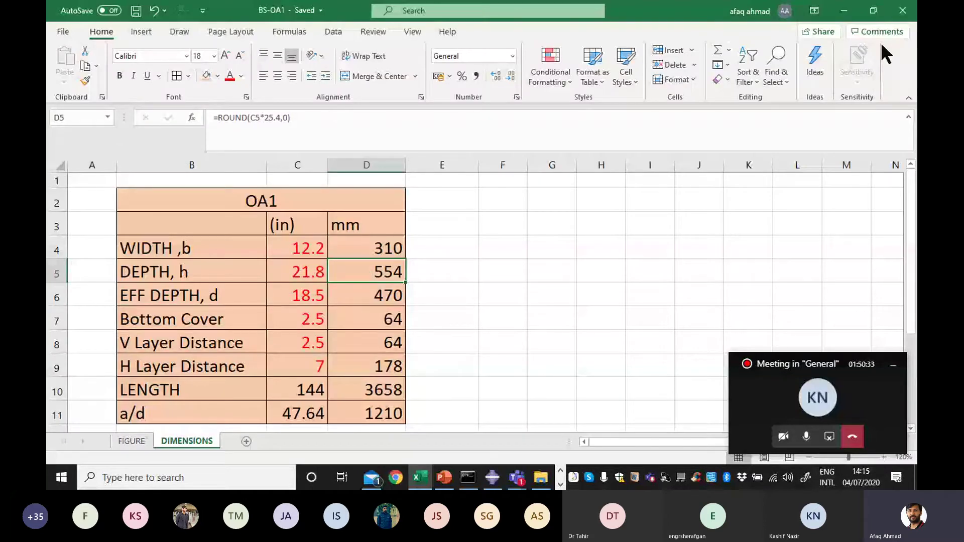
key(alt+Tab)
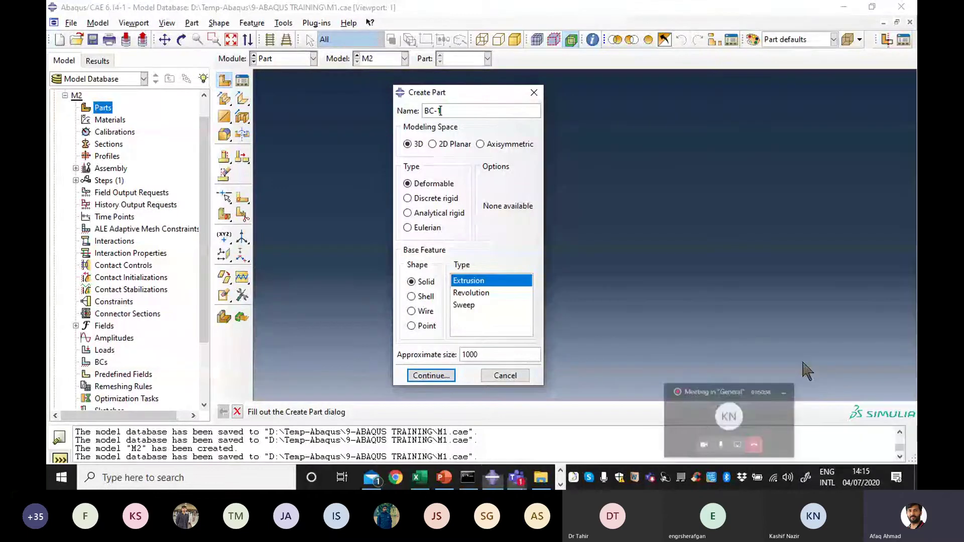
- Accept the BC-1 part settings with an approximate size of 1000 and enter the section sketch for the solid extrusion
click(431, 375)
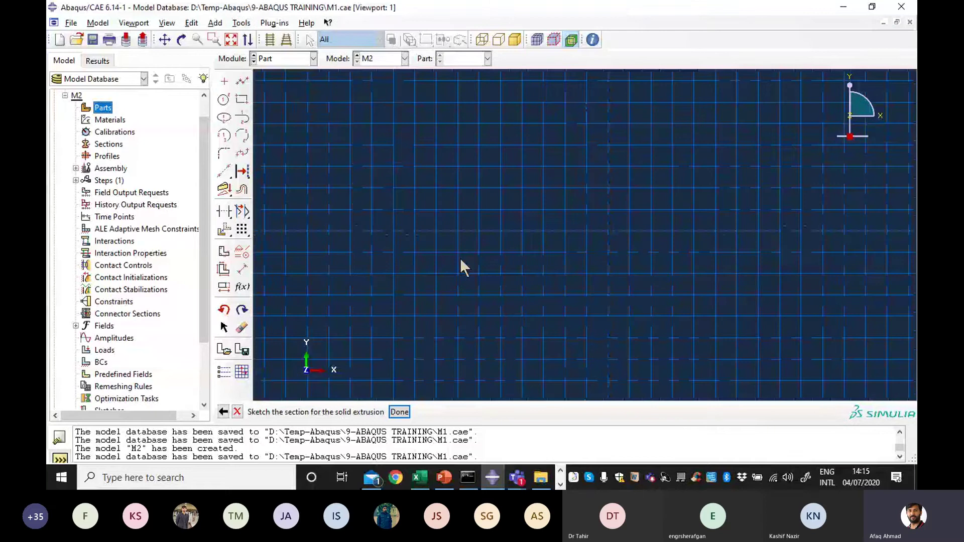
scroll(460, 258, up, 3)
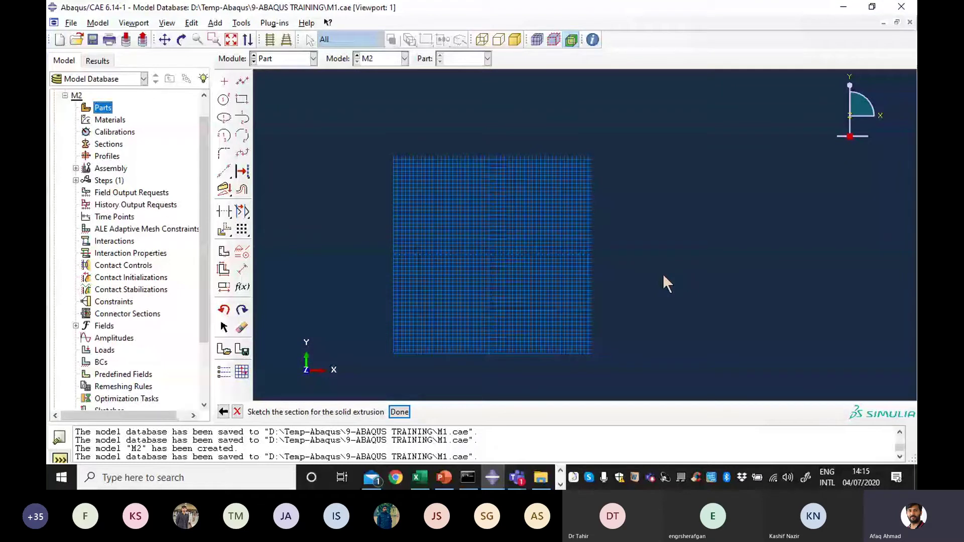
scroll(493, 216, down, 3)
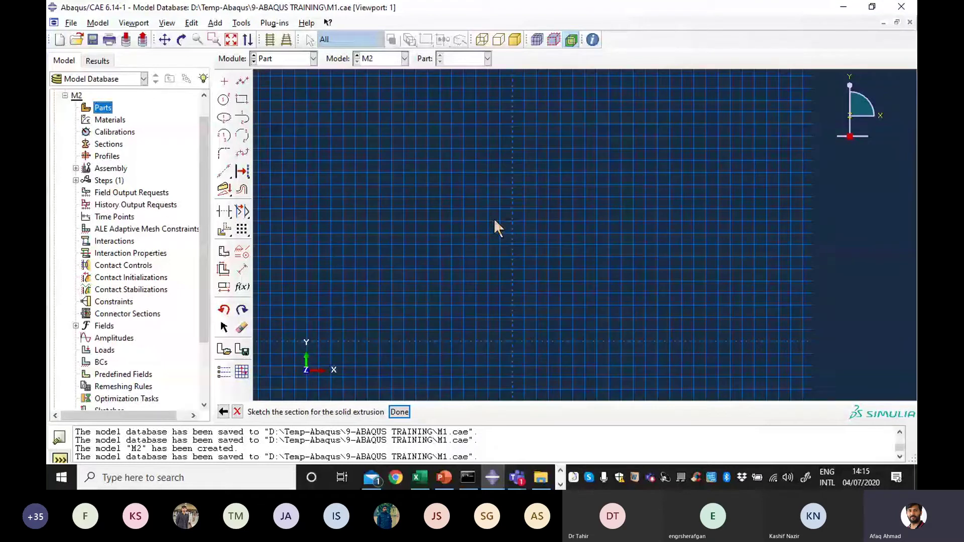
scroll(493, 219, down, 1)
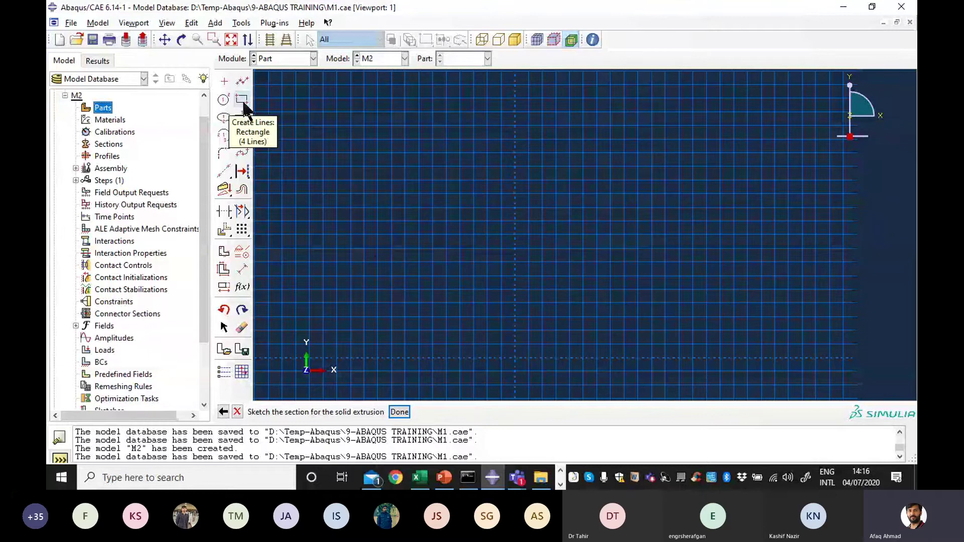
- Review the OA1 dimensions in Excel and the OA-1 cross-section on the PowerPoint slide, and return to the Abaqus/CAE sketch
click(420, 478)
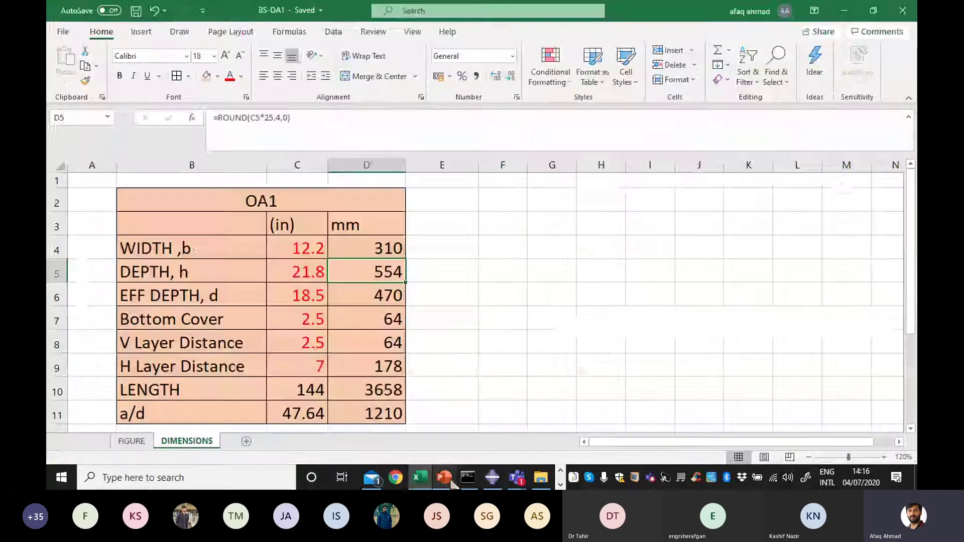
click(444, 478)
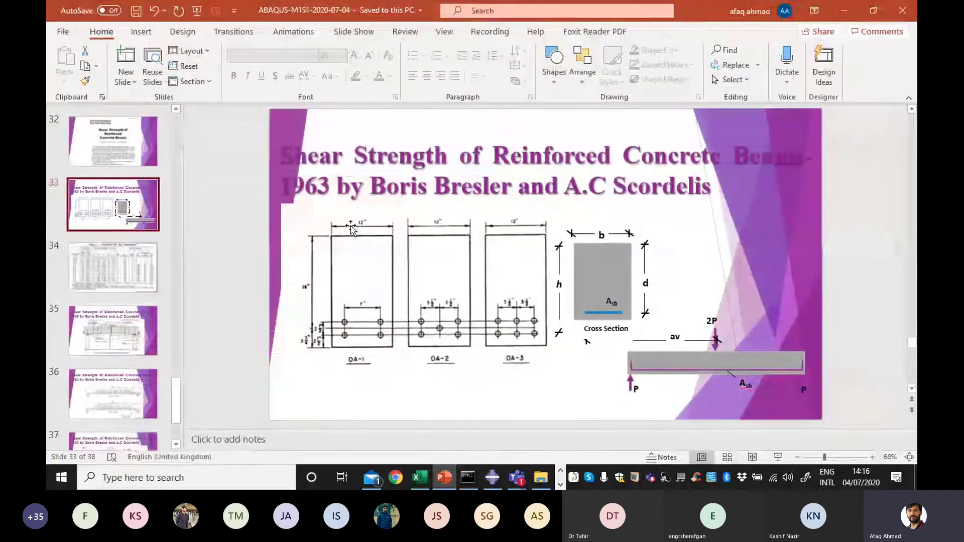
click(845, 12)
click(845, 13)
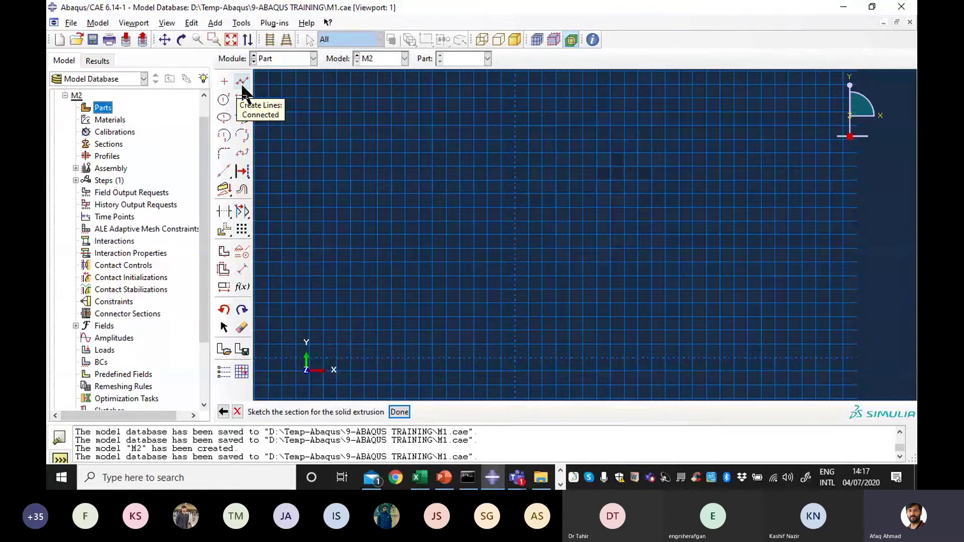
- Start the Create Lines: Connected tool for drawing the beam section around the sketch origin
click(243, 85)
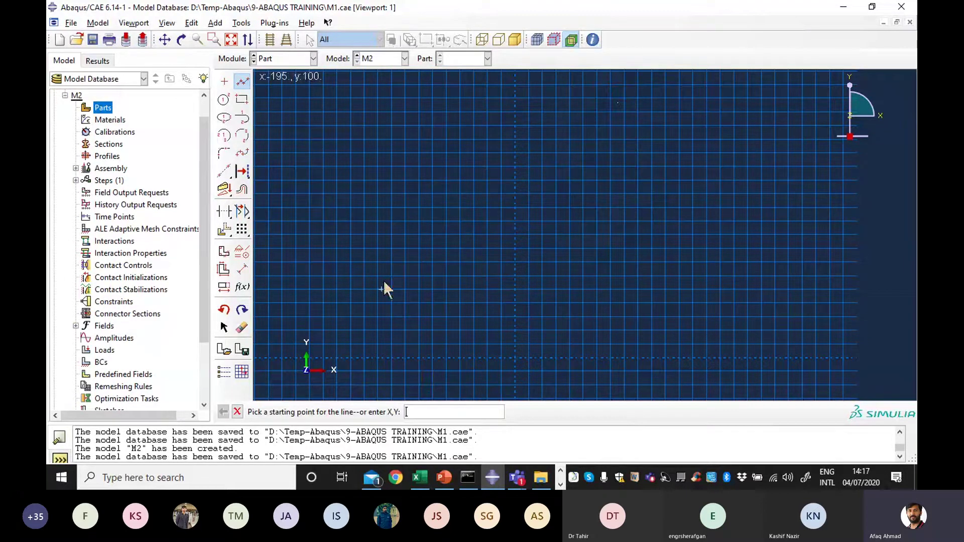
scroll(574, 215, down, 2)
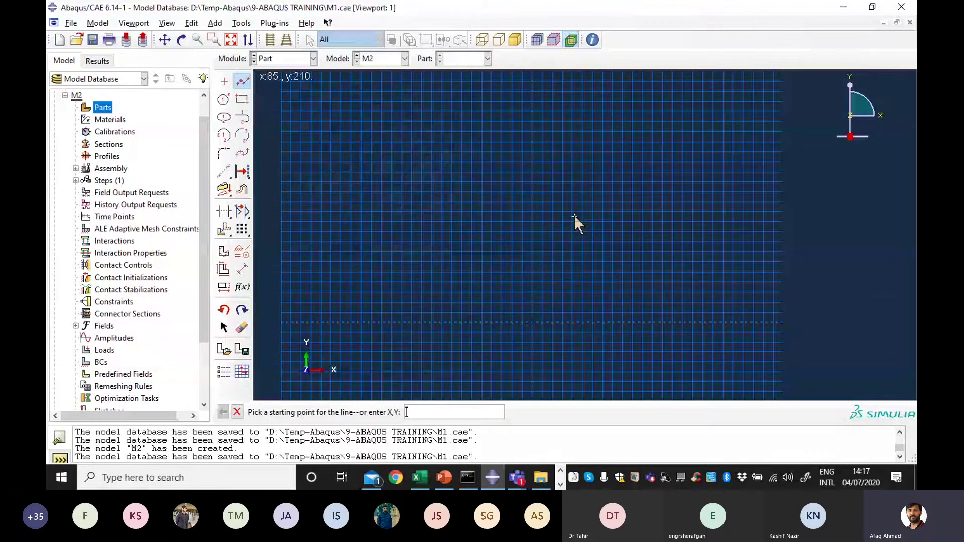
scroll(574, 215, down, 2)
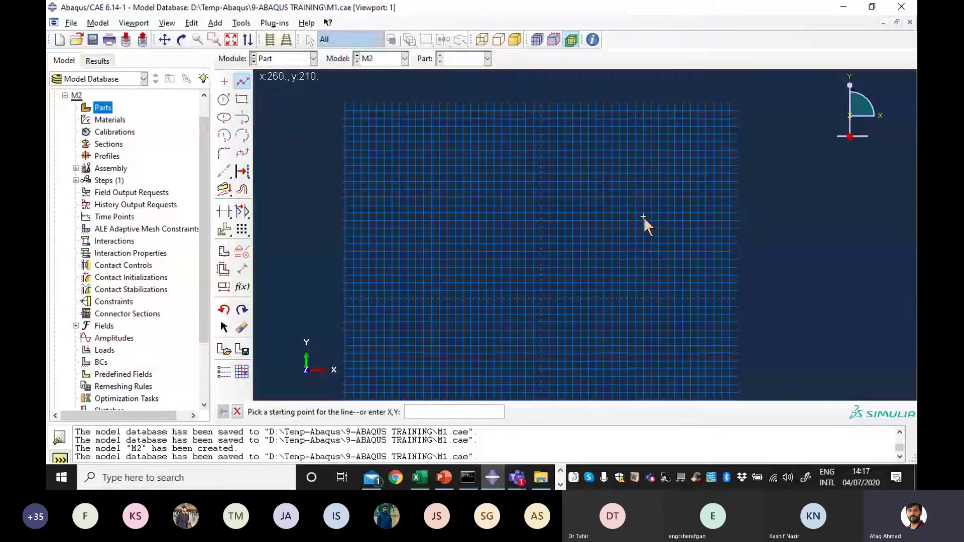
scroll(583, 316, down, 1)
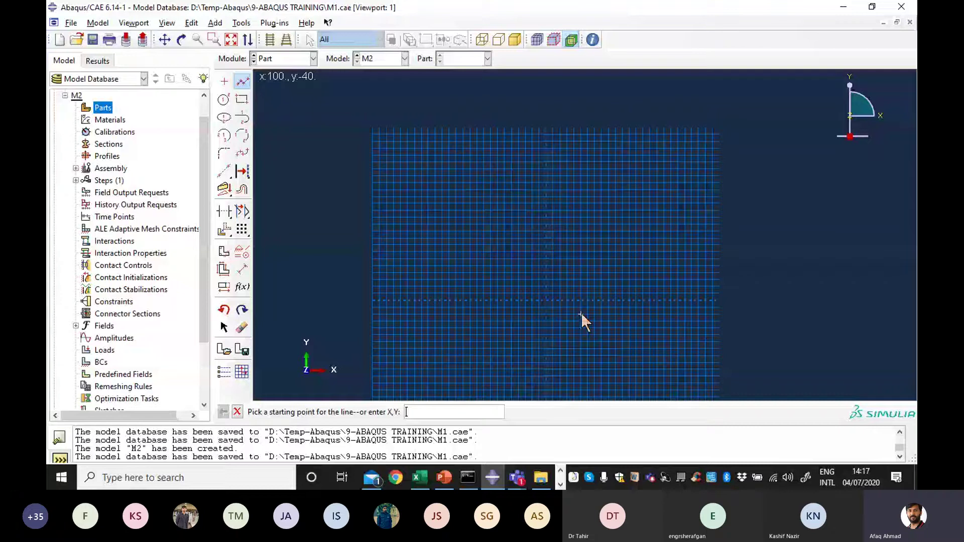
scroll(581, 315, up, 2)
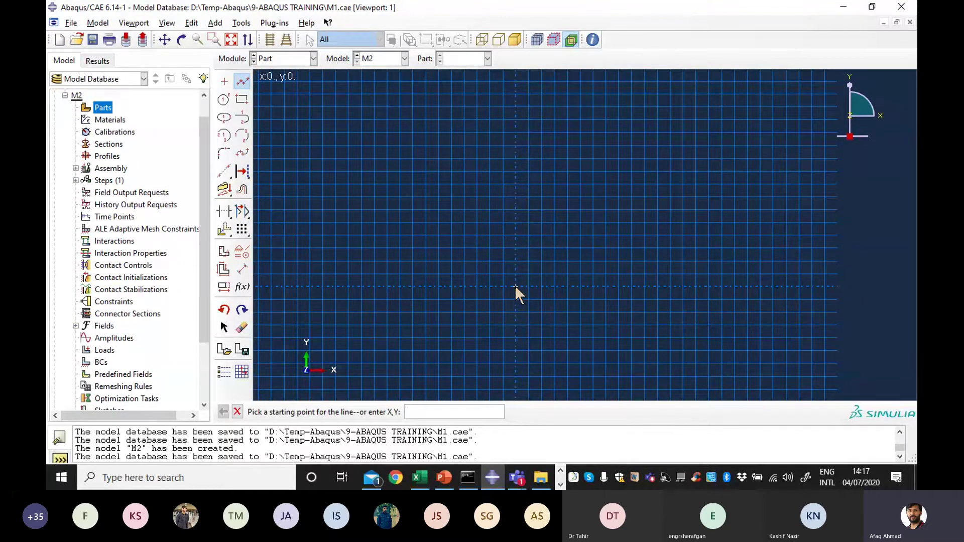
- Switch to Teams and open the Module1 cross-section sketch in the expanded view
click(517, 477)
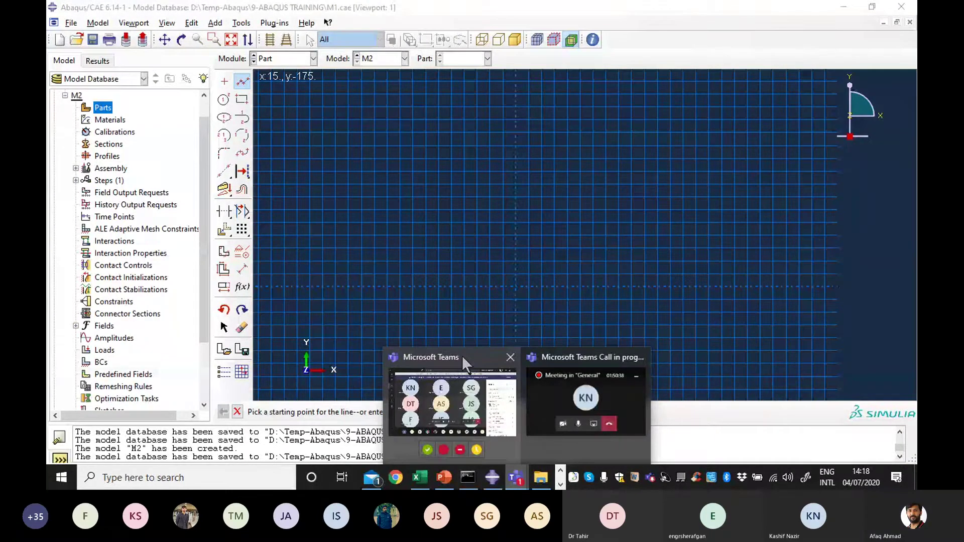
click(463, 356)
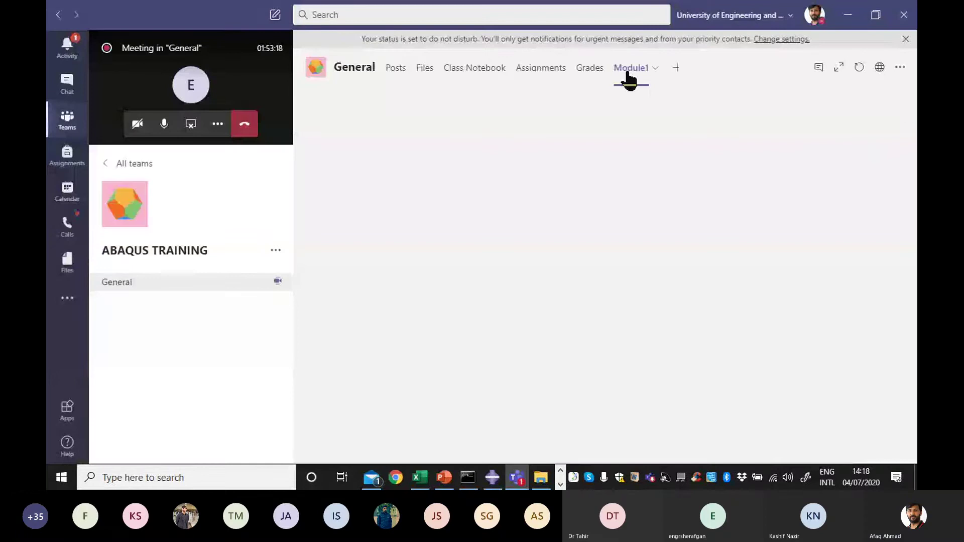
click(839, 67)
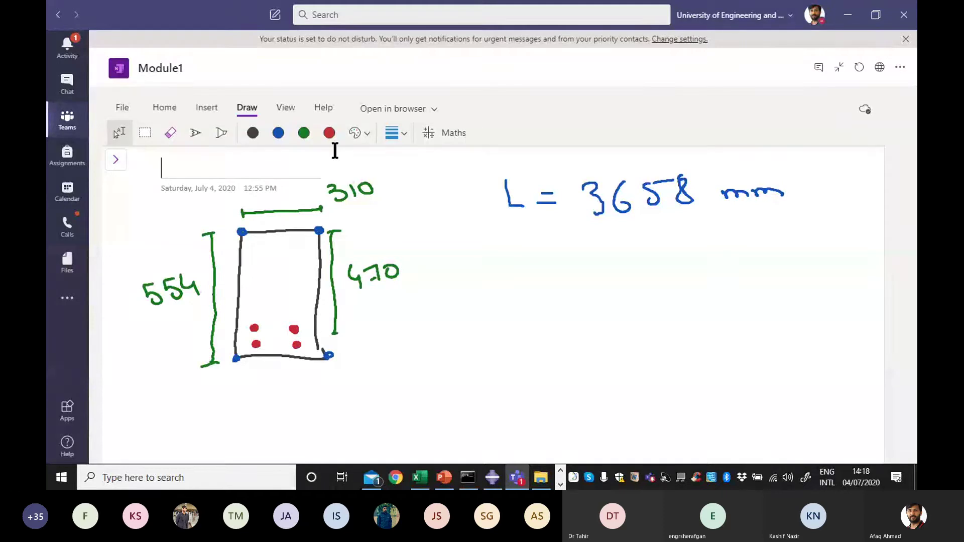
- Select pink ink and label the two lower corners of the cross-section sketch with coordinates (0,0) and (310,0)
click(368, 134)
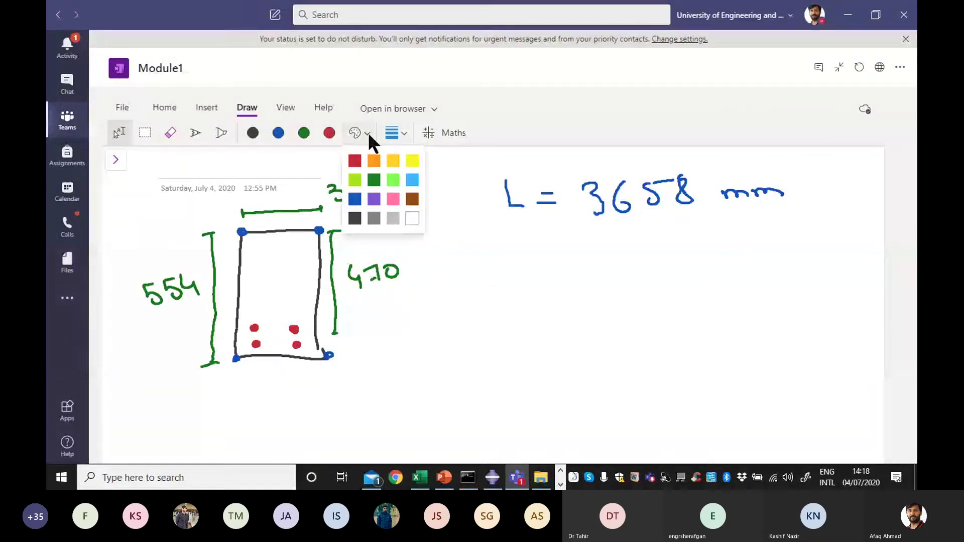
click(409, 202)
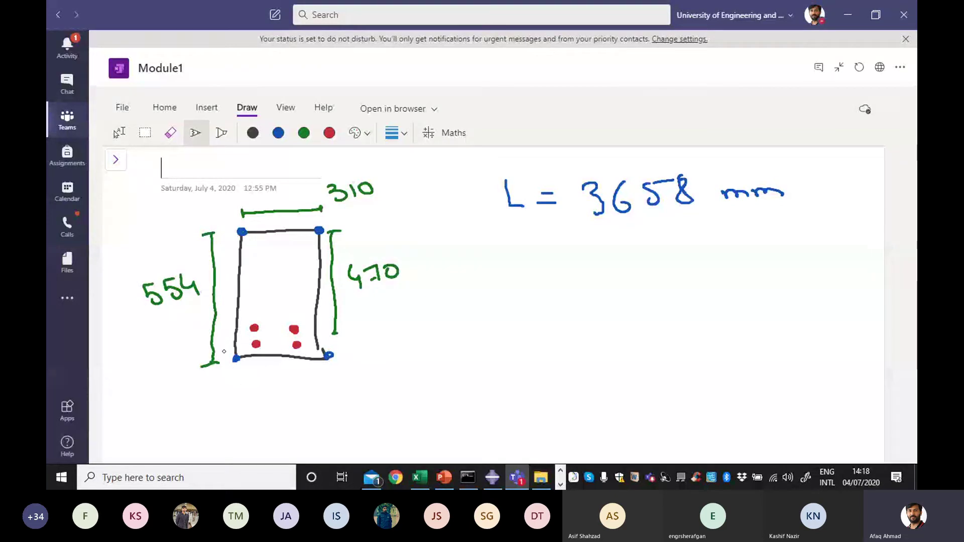
mouse_move(224, 377)
mouse_down()
mouse_move(230, 399)
mouse_move(233, 383)
mouse_move(253, 400)
mouse_move(267, 377)
mouse_move(281, 397)
mouse_up()
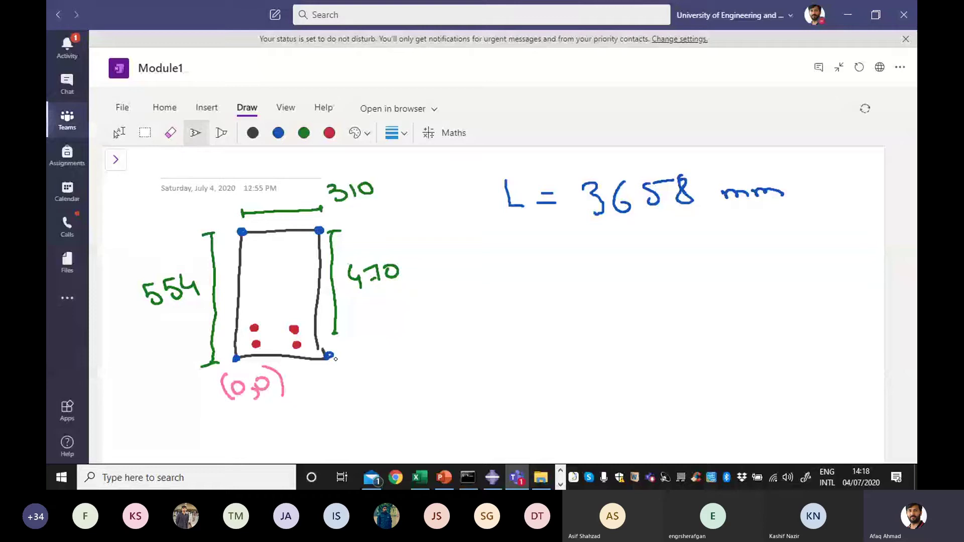
mouse_move(353, 359)
mouse_down()
mouse_move(365, 384)
mouse_move(365, 371)
mouse_up()
drag(369, 363, 446, 352)
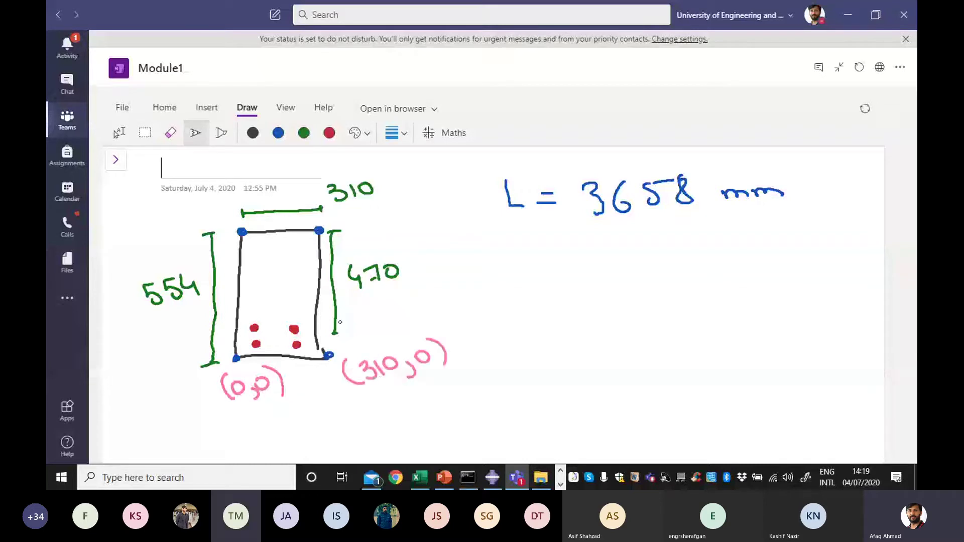
- Label the section's upper corners (310,555) and (0,555) with the height corrected to 555, and switch back to Abaqus/CAE
mouse_move(348, 207)
mouse_down()
mouse_move(344, 214)
mouse_move(361, 224)
mouse_move(382, 217)
mouse_up()
mouse_move(393, 206)
mouse_down()
mouse_move(417, 208)
mouse_move(440, 175)
mouse_up()
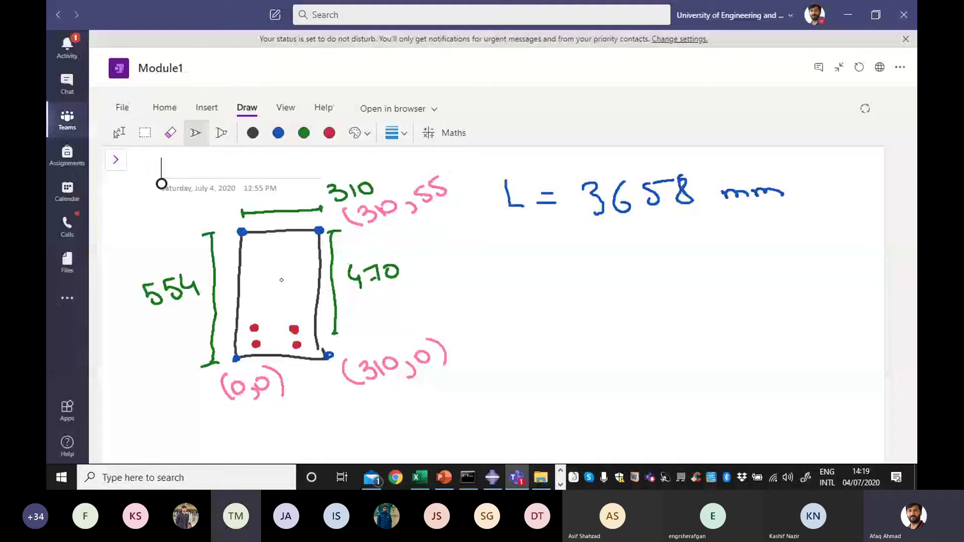
drag(194, 280, 191, 293)
drag(181, 246, 174, 267)
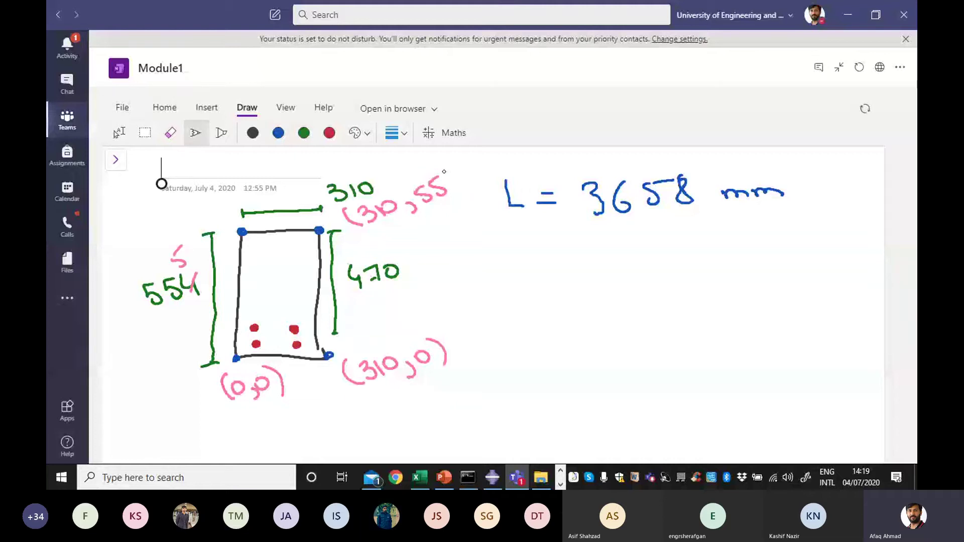
mouse_move(451, 177)
mouse_down()
mouse_move(471, 166)
mouse_move(446, 195)
mouse_up()
drag(469, 160, 467, 185)
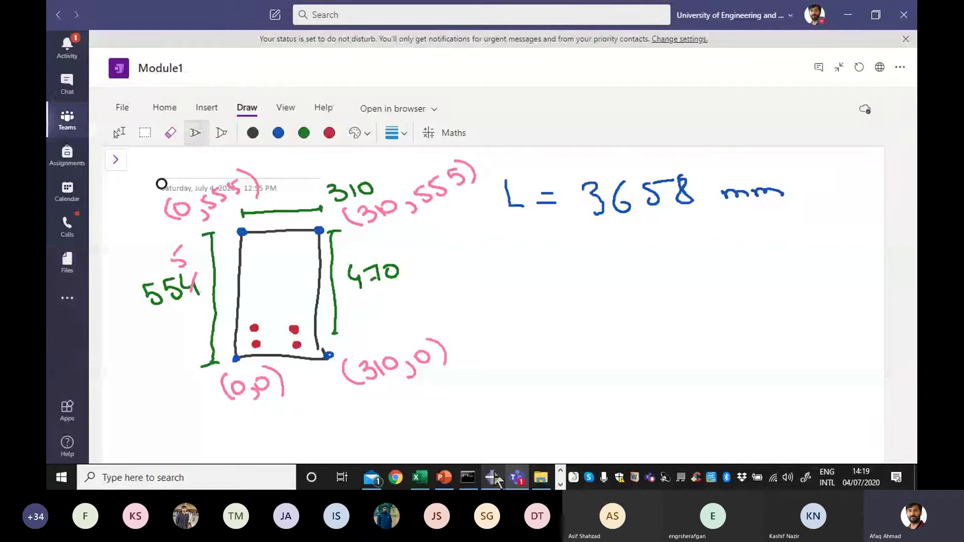
click(494, 479)
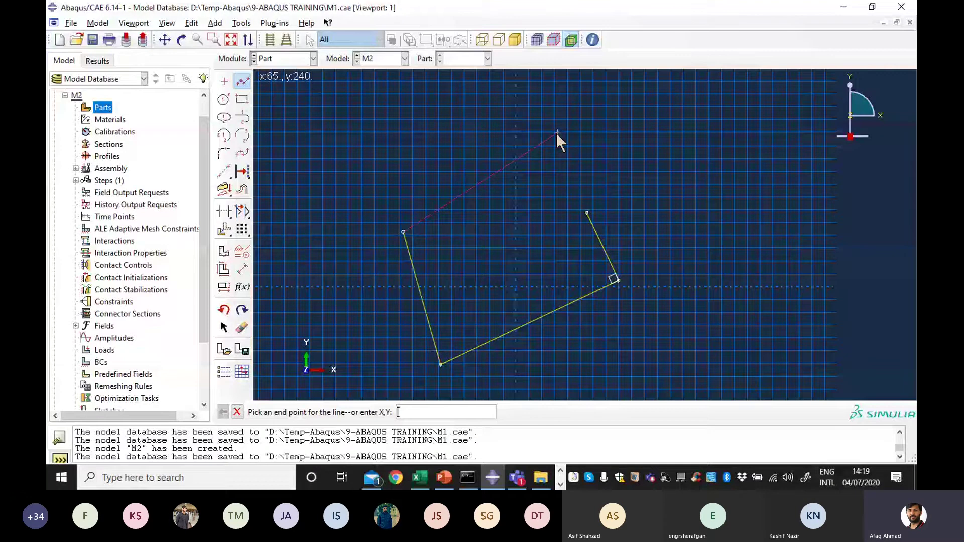
click(557, 133)
click(674, 164)
click(674, 322)
click(547, 367)
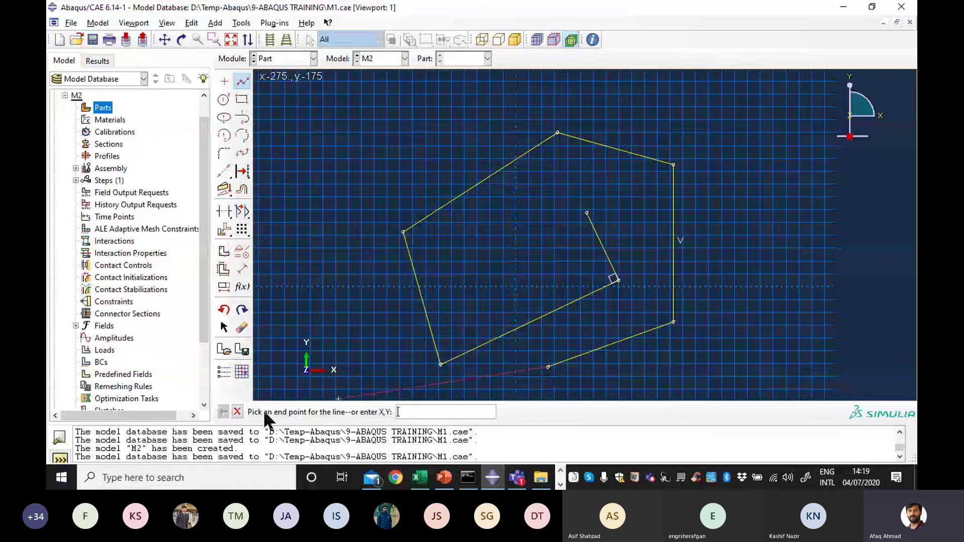
- Discard the trial line sketch and reopen an empty section sketch for part BC-1 with the same solid extrusion settings
click(223, 412)
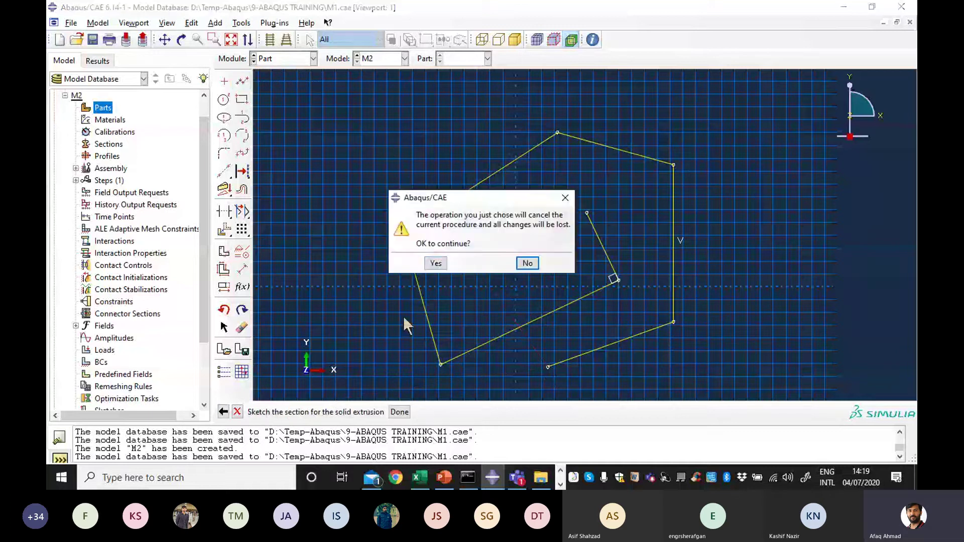
click(439, 264)
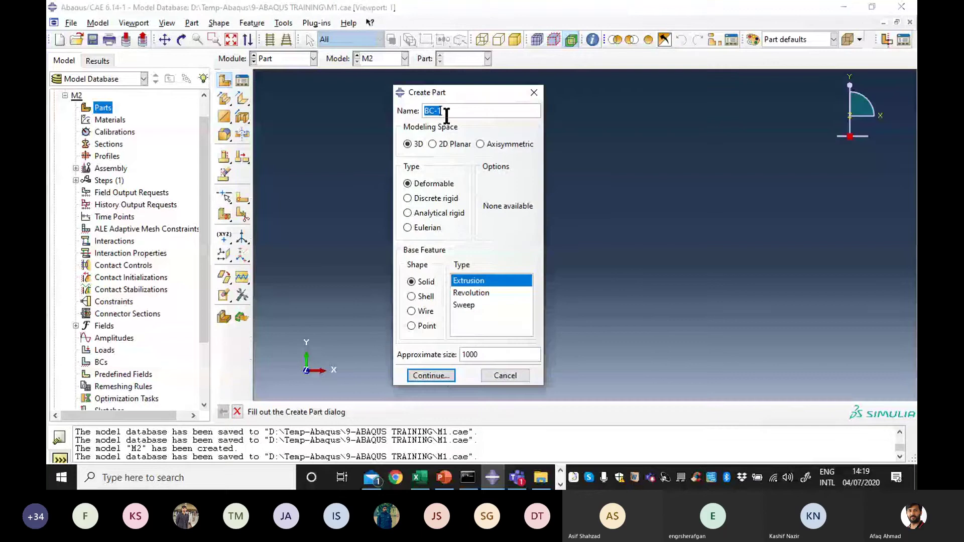
click(431, 376)
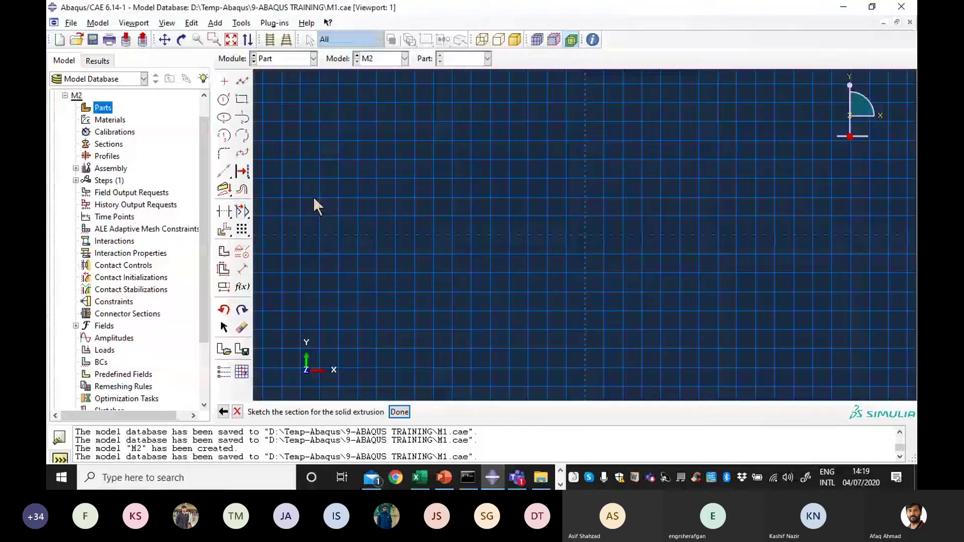
- Start a connected line in the section sketch at coordinates 0,0
click(242, 80)
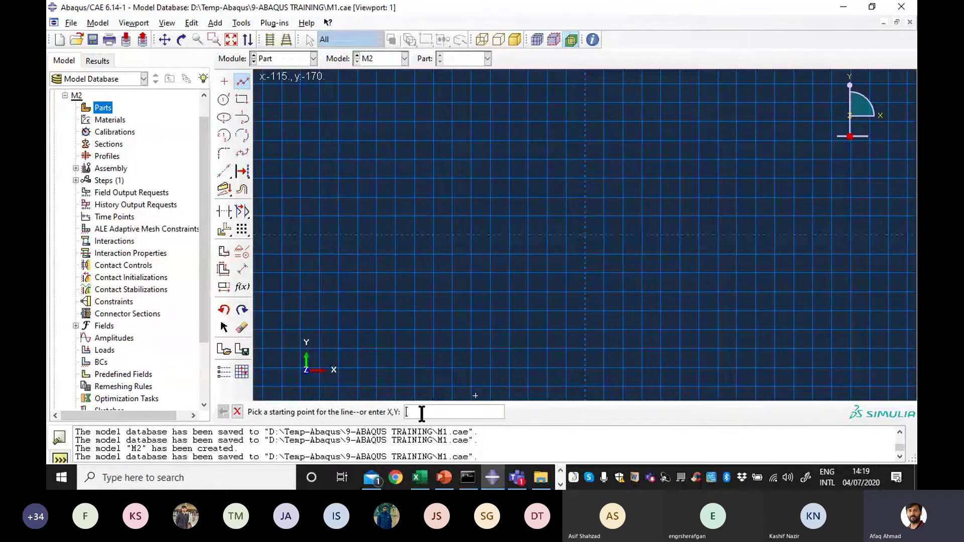
text(0)
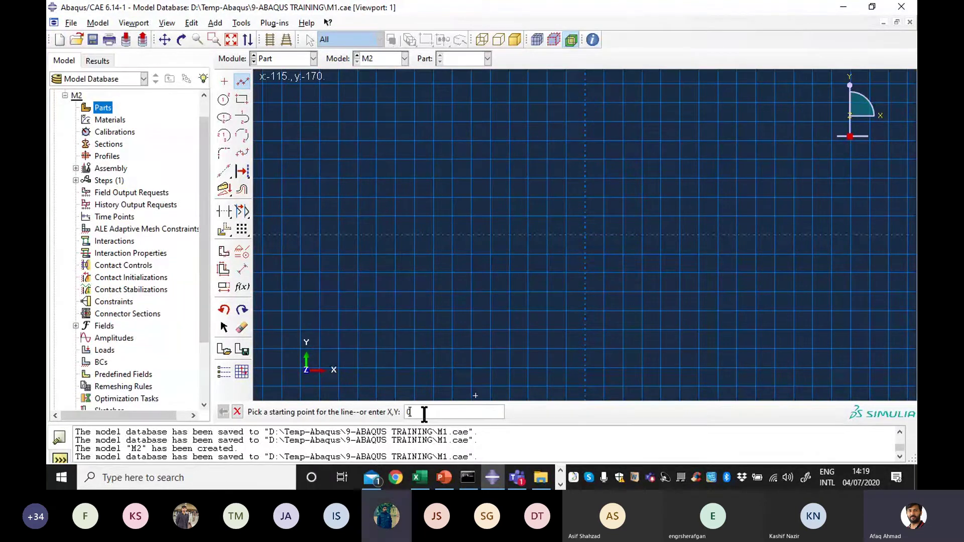
text(,)
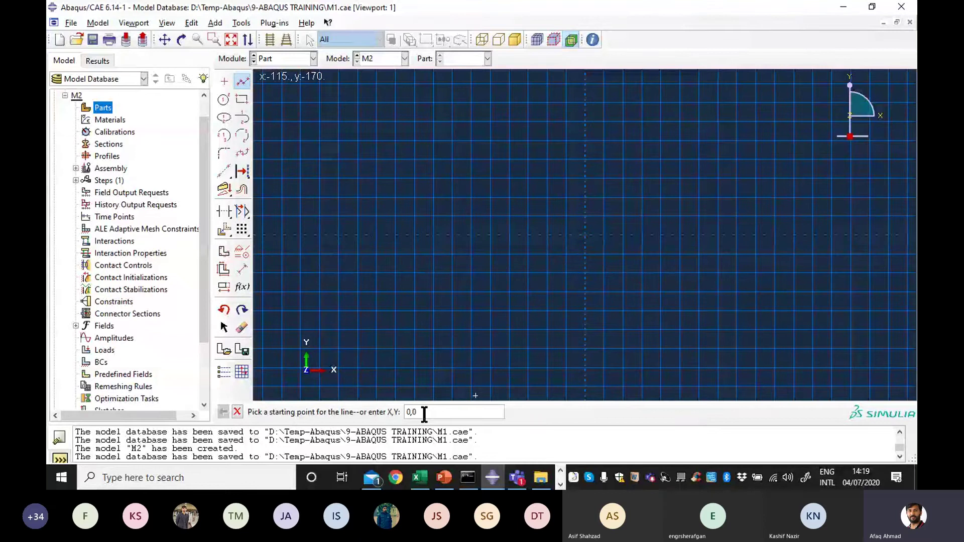
text(0)
key(Return)
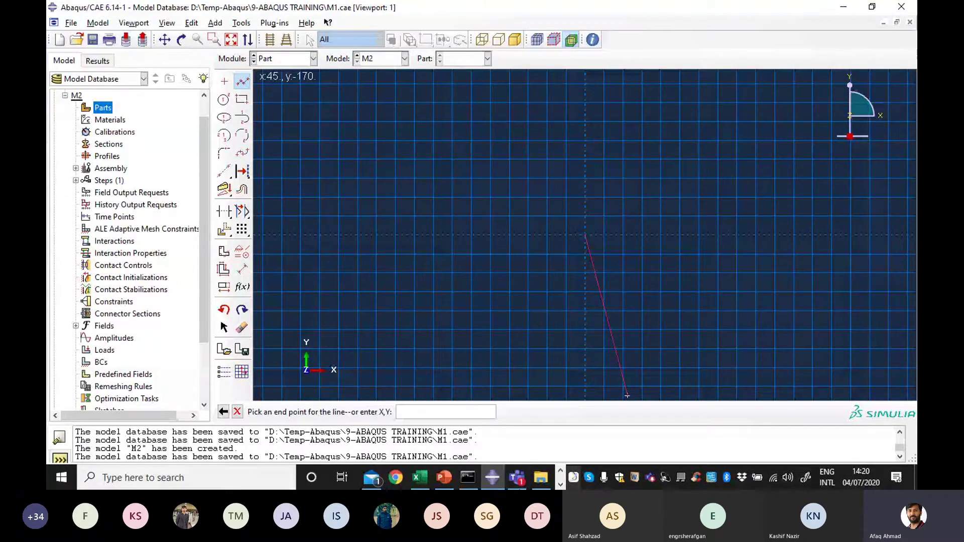
- Check the beam section's corner coordinates on the Module1 sketch in Teams
click(494, 481)
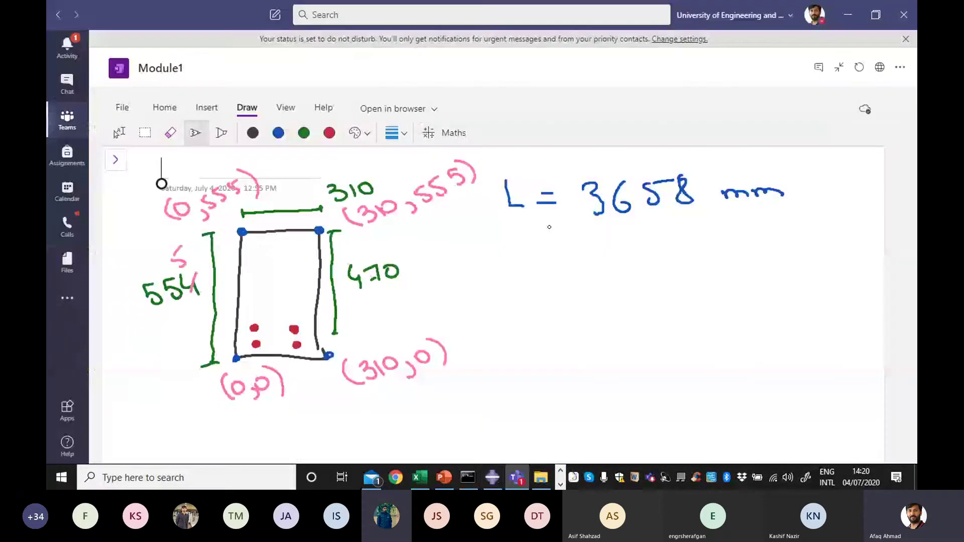
click(494, 481)
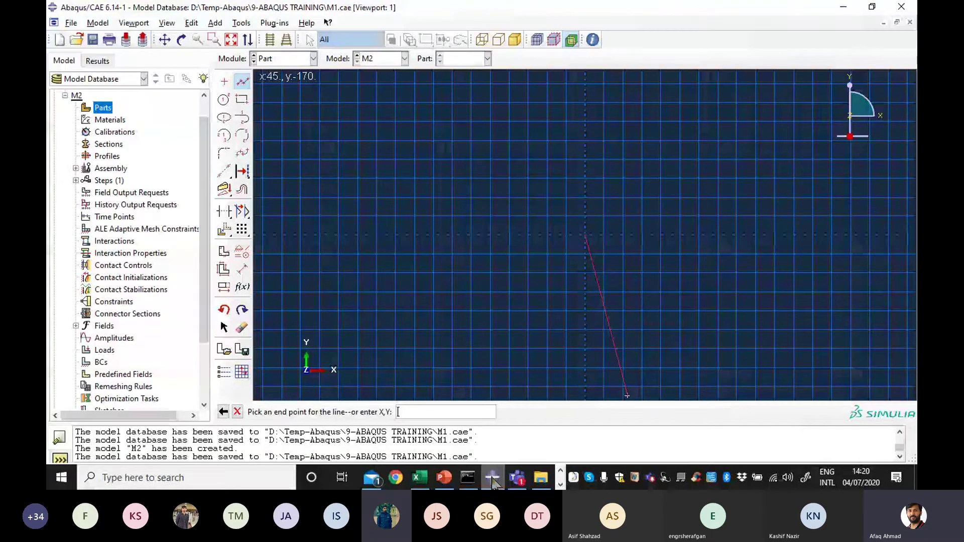
click(518, 483)
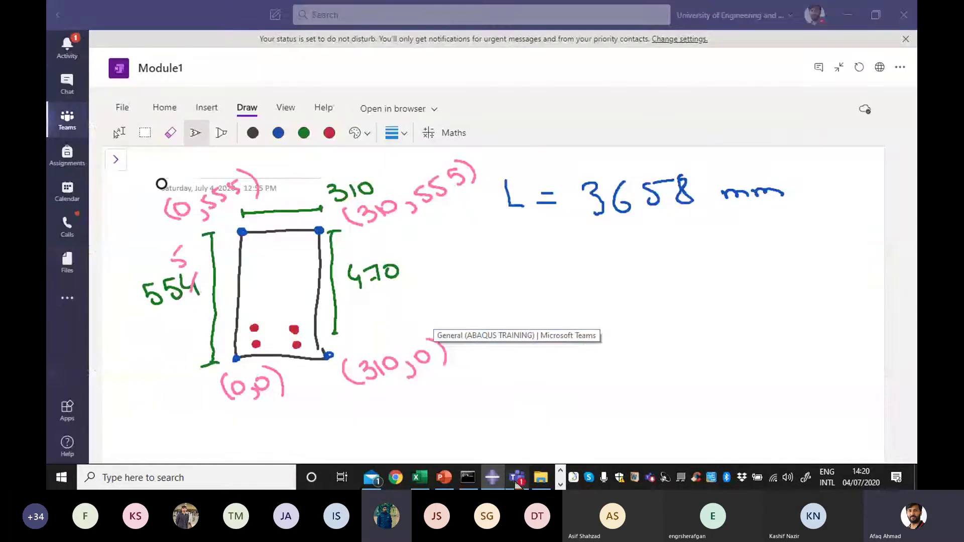
- Mute all attendees from the meeting's participant list in Teams and return to Abaqus/CAE
click(66, 116)
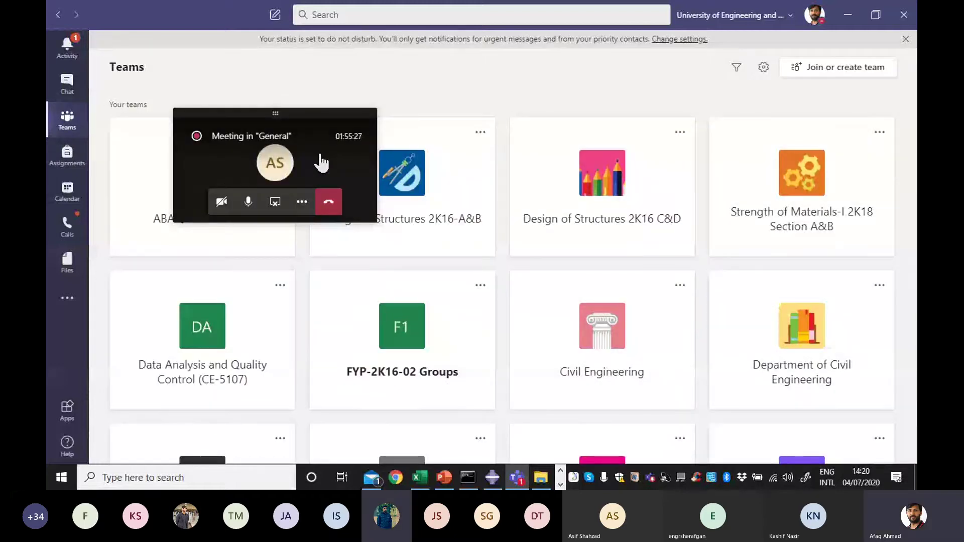
click(233, 176)
click(623, 364)
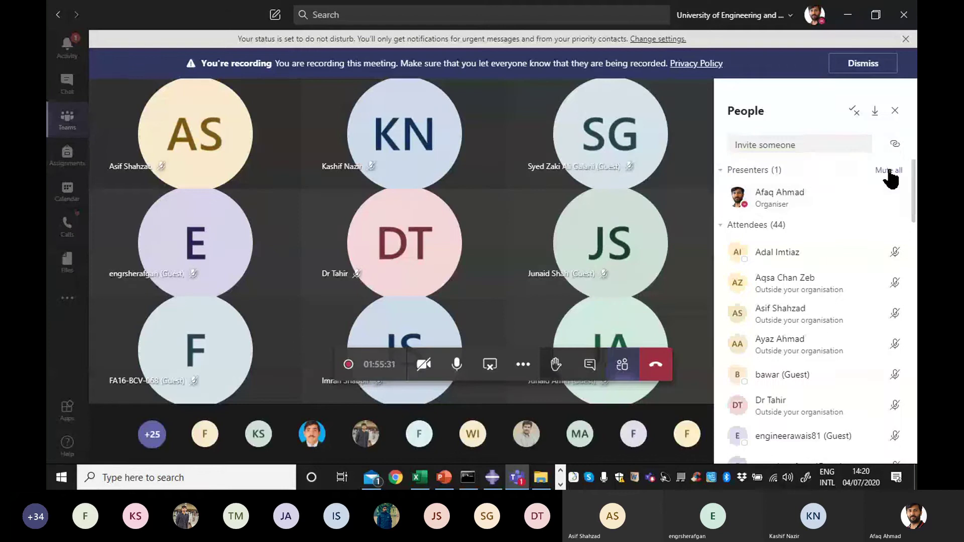
click(889, 172)
click(555, 259)
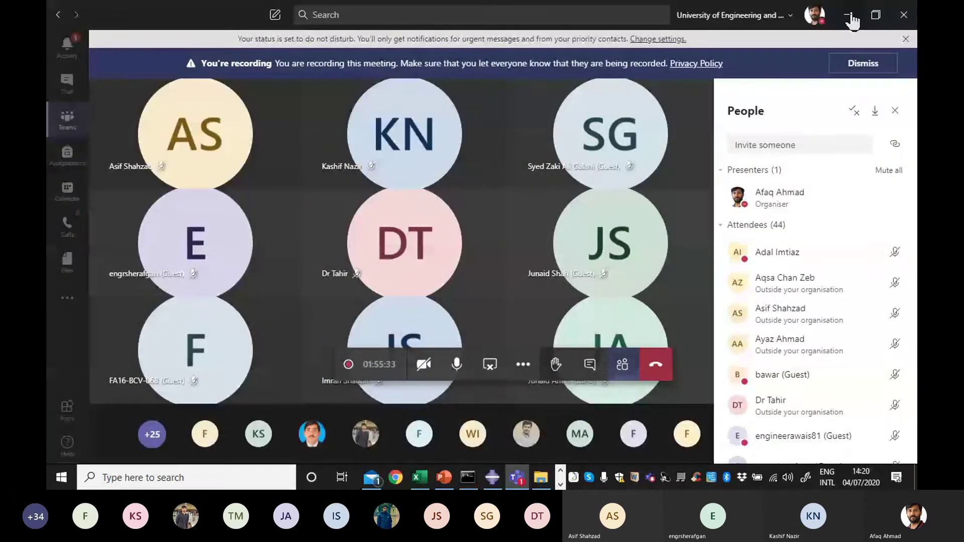
click(850, 16)
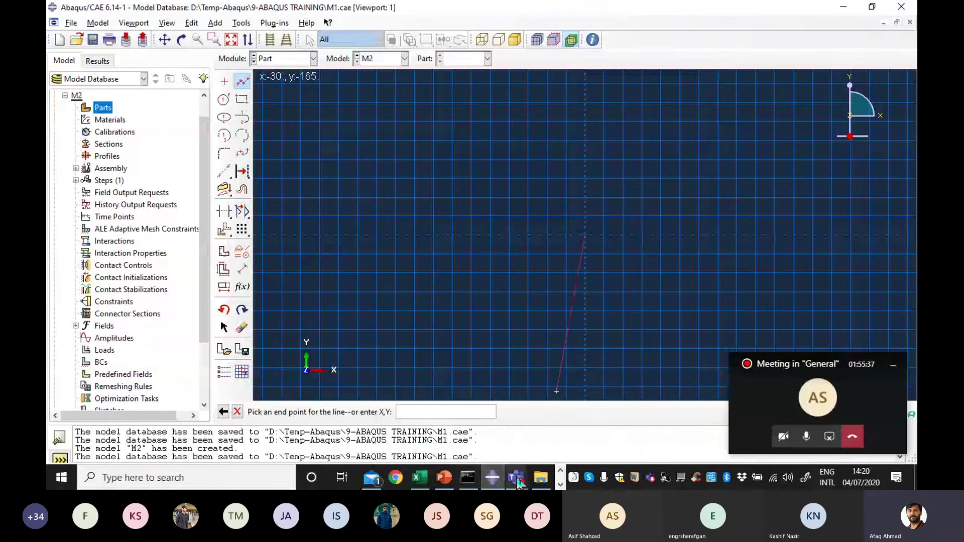
- Reopen the Module1 sketch expanded in the General channel of Teams, review the corner coordinates, and return to Abaqus/CAE
mouse_move(517, 478)
click(624, 442)
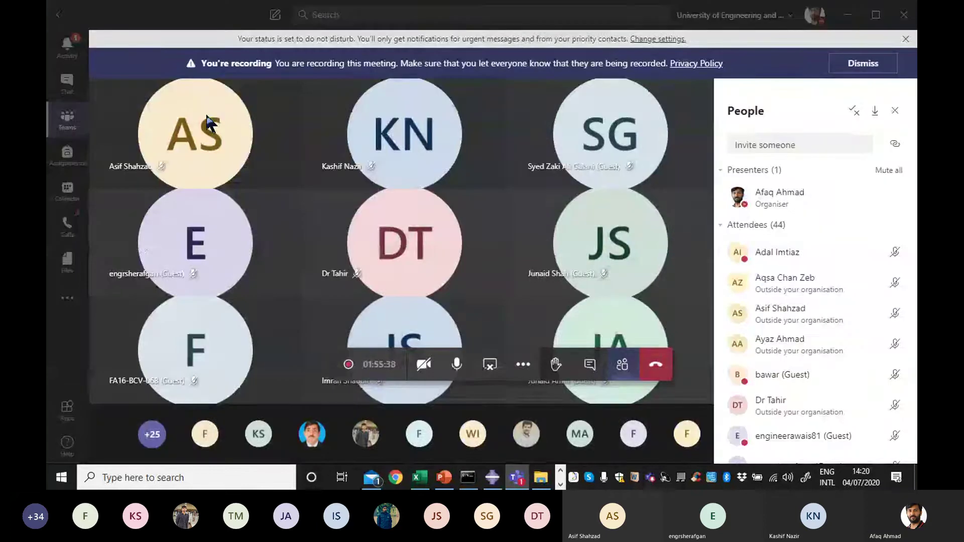
click(58, 14)
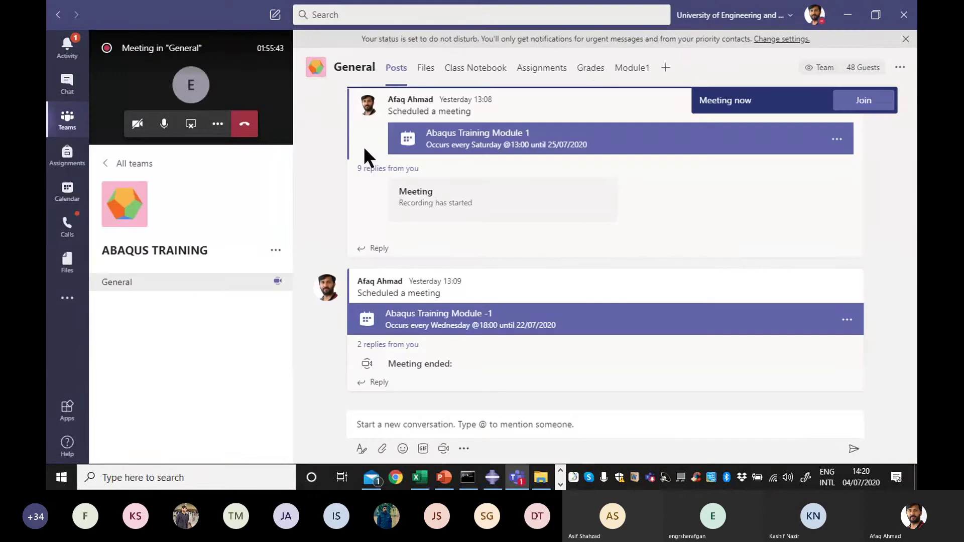
click(624, 76)
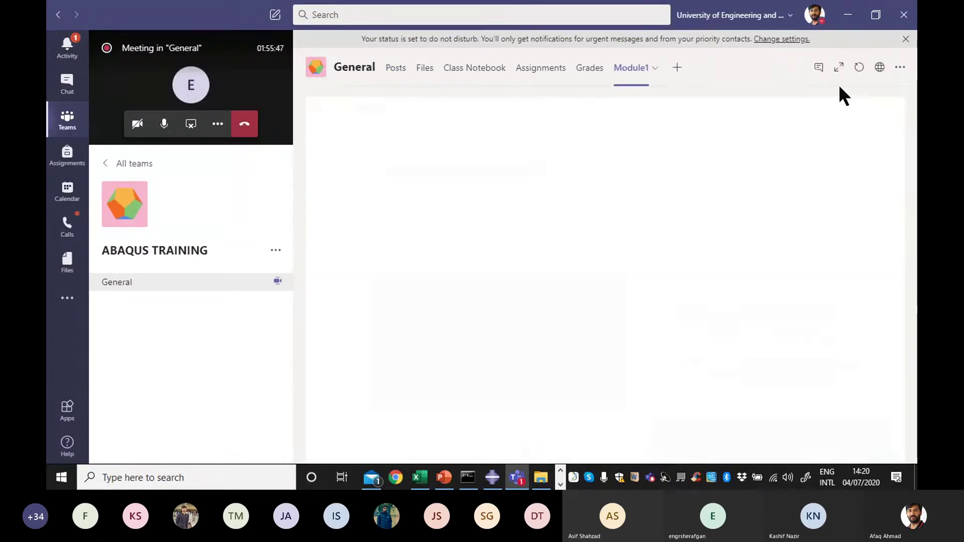
click(839, 68)
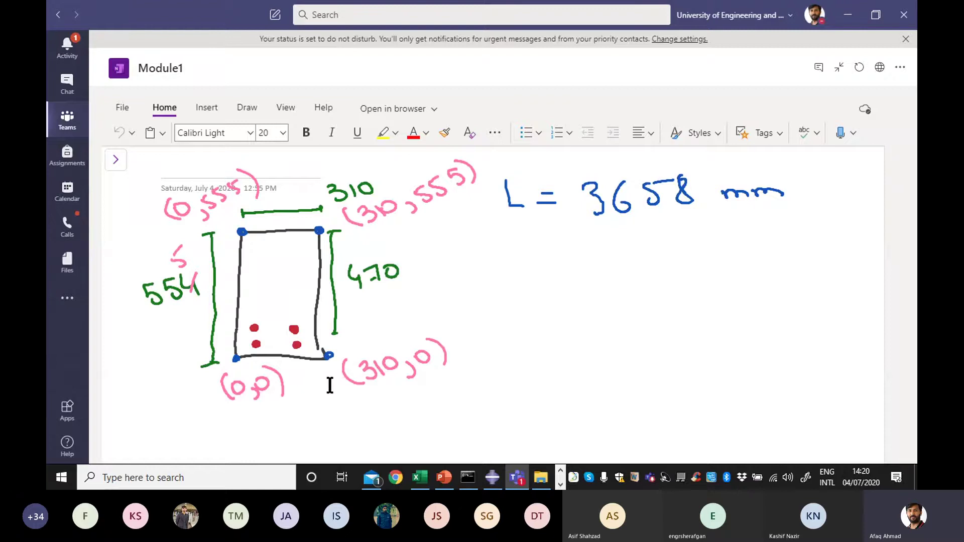
click(849, 17)
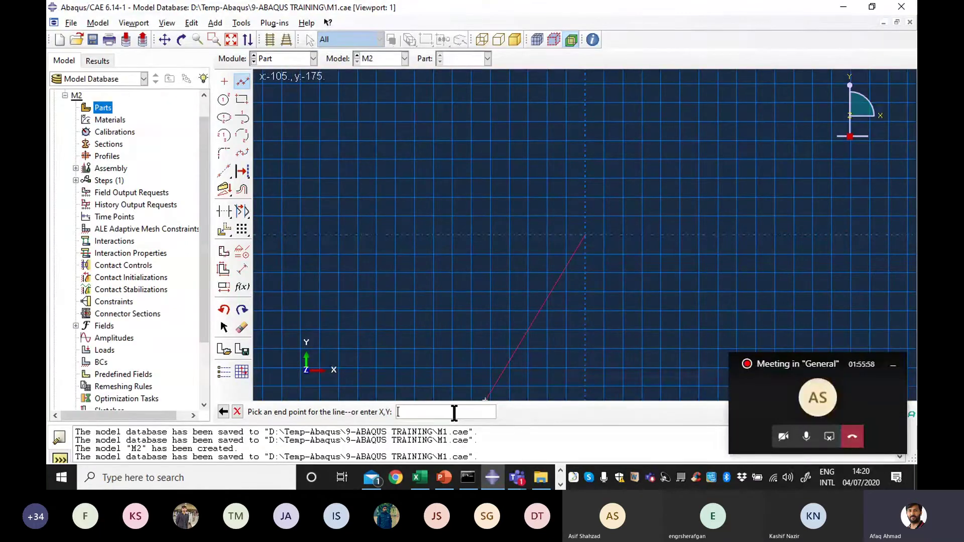
- Draw the rectangular beam section with connected lines through 310,0, 310,555 and 0,555, closing it at 0,0
text(310)
key(Return)
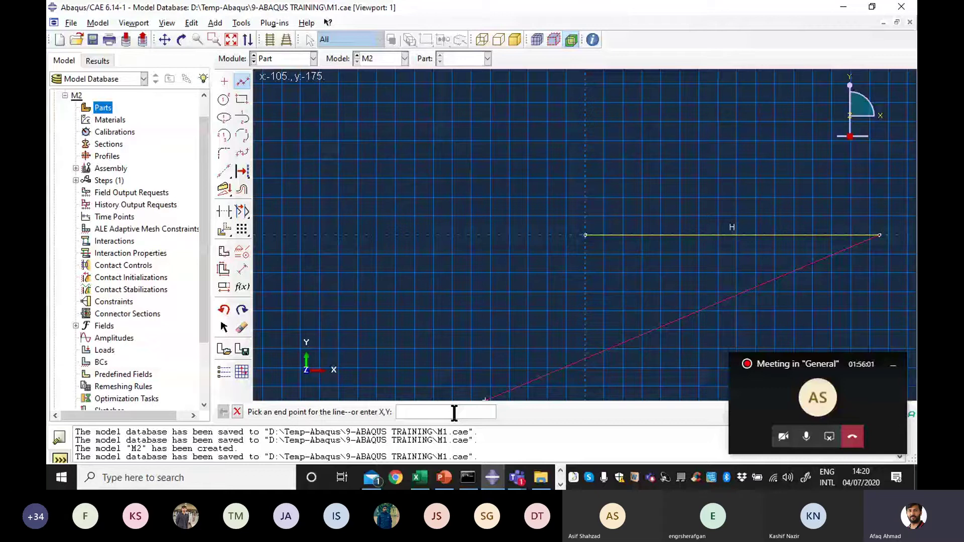
text(310,555)
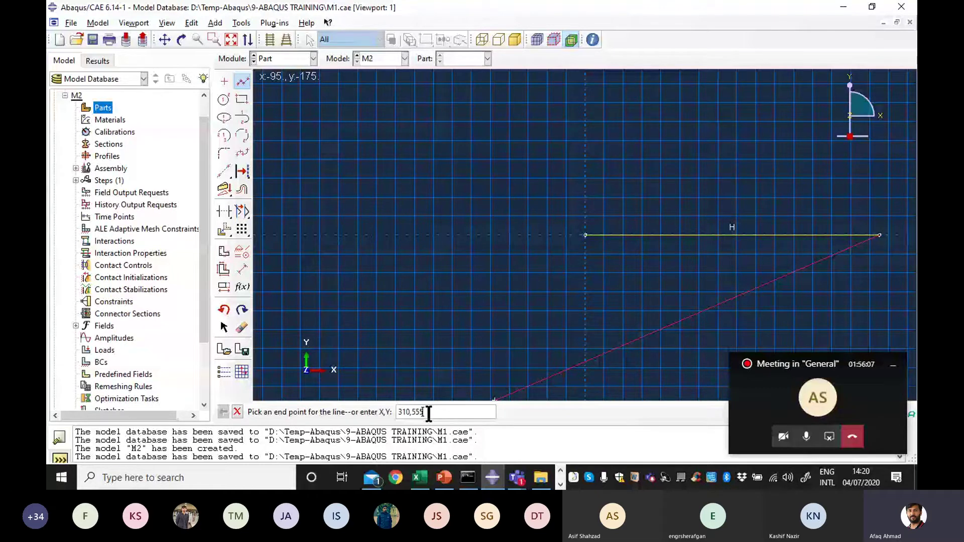
key(Return)
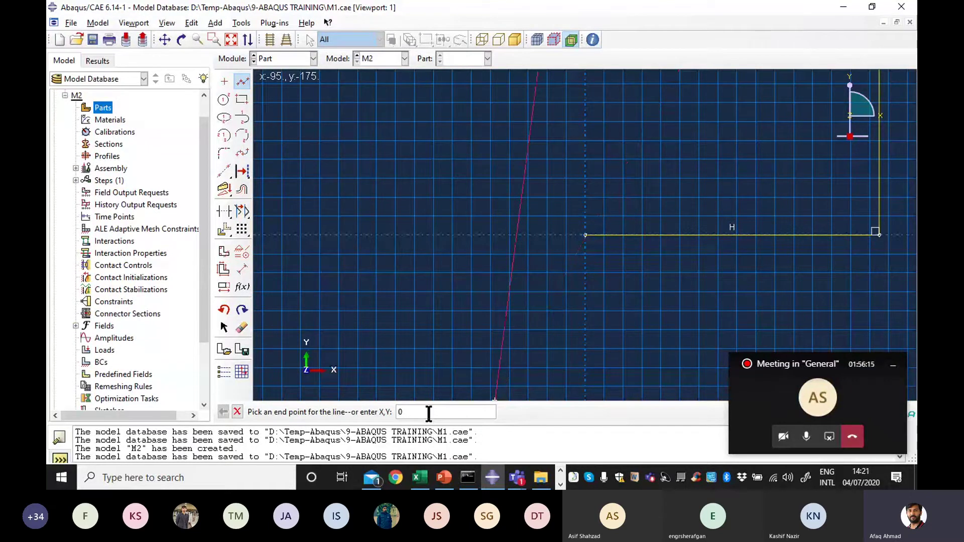
text(0,0)
key(Return)
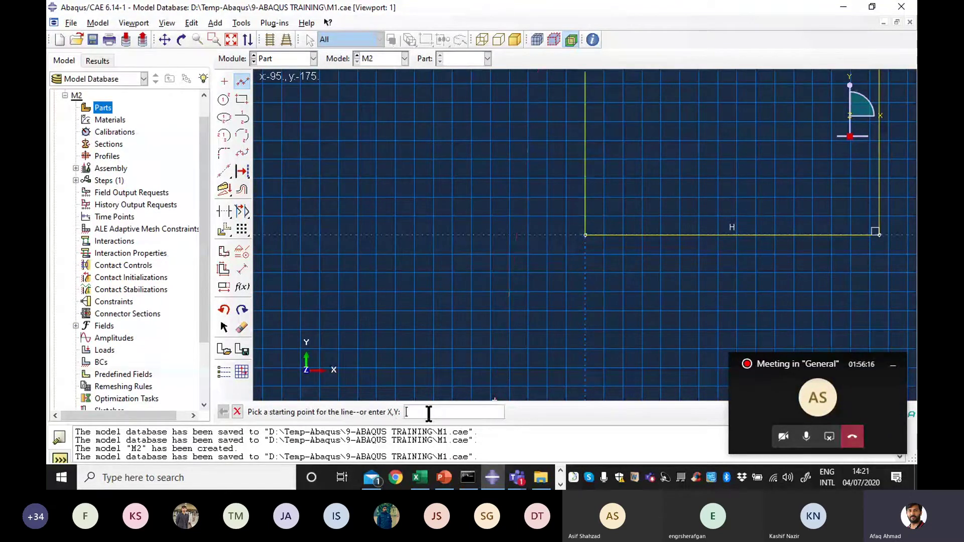
scroll(473, 317, up, 2)
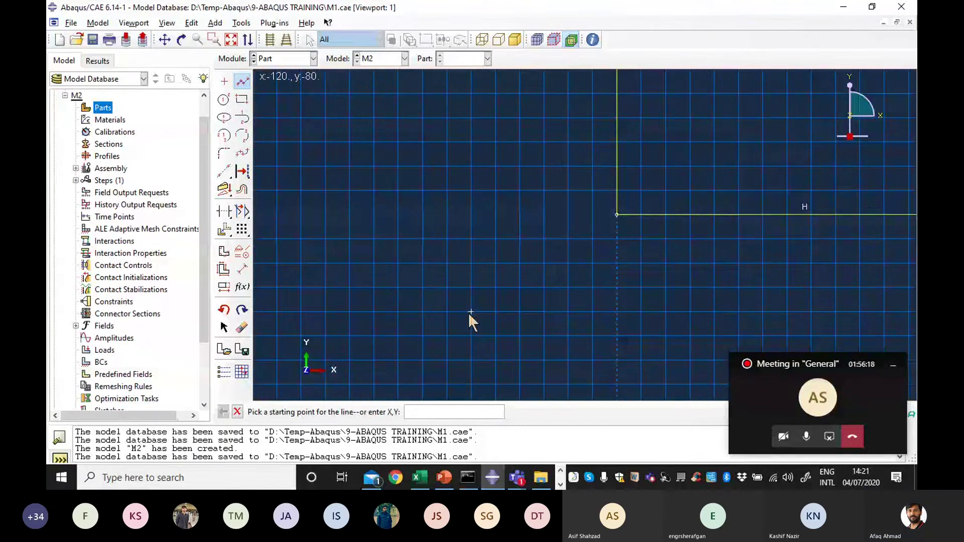
scroll(470, 321, down, 3)
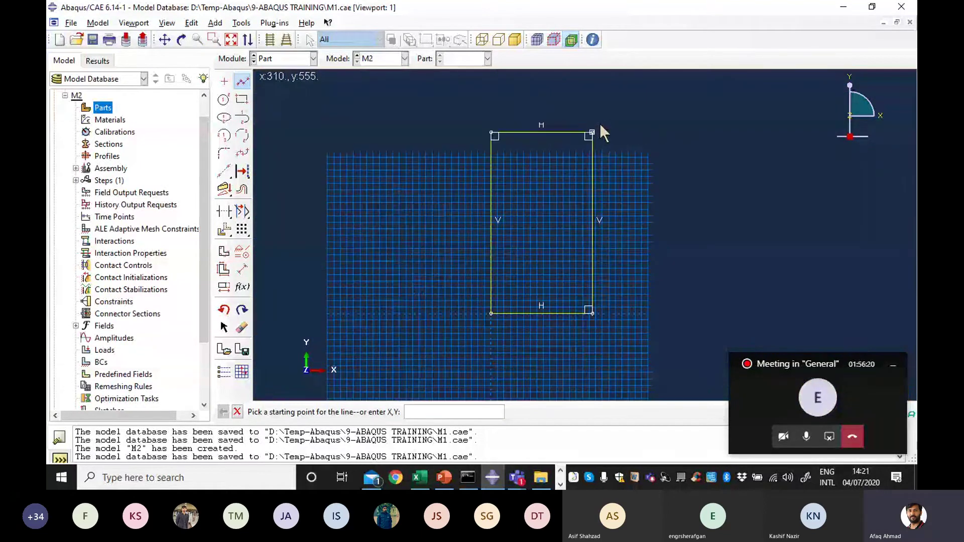
scroll(601, 126, up, 1)
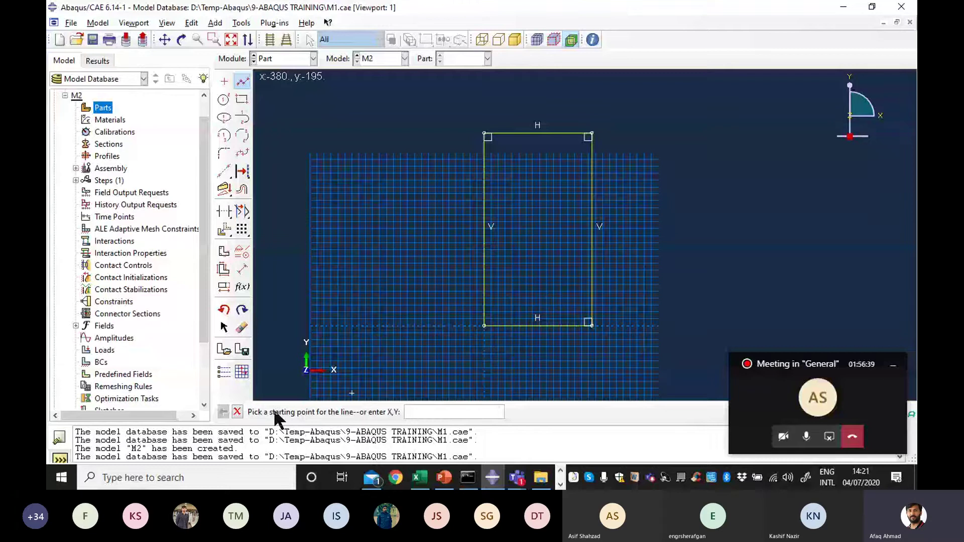
- Record the rounded beam length 3660 in cell E10 of the Excel dimensions sheet, and extrude the finished section to 3660 mm in Abaqus/CAE
key(Escape)
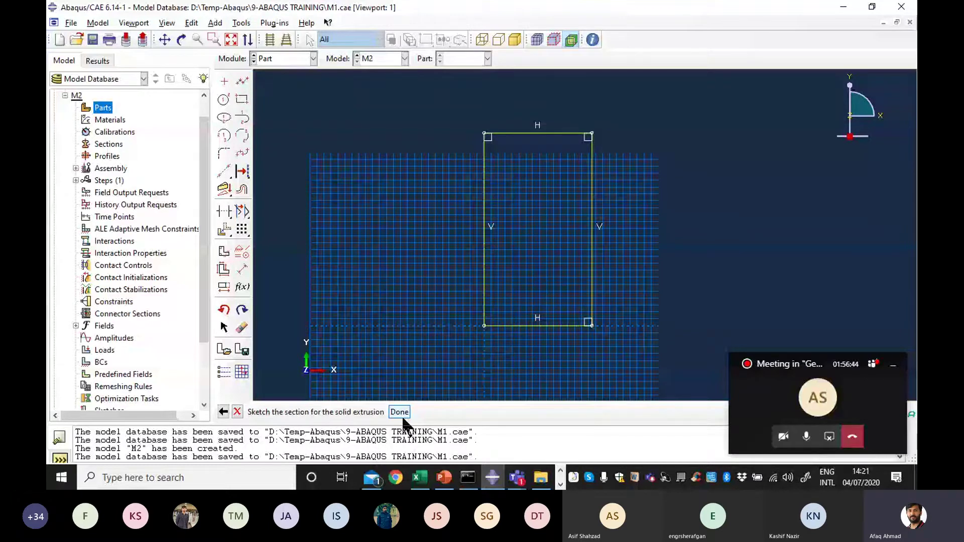
click(400, 413)
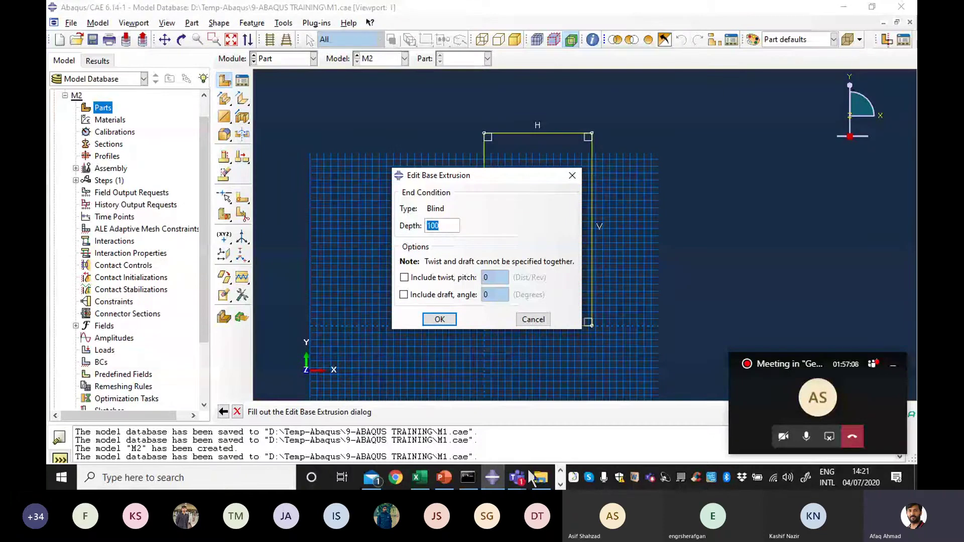
click(417, 477)
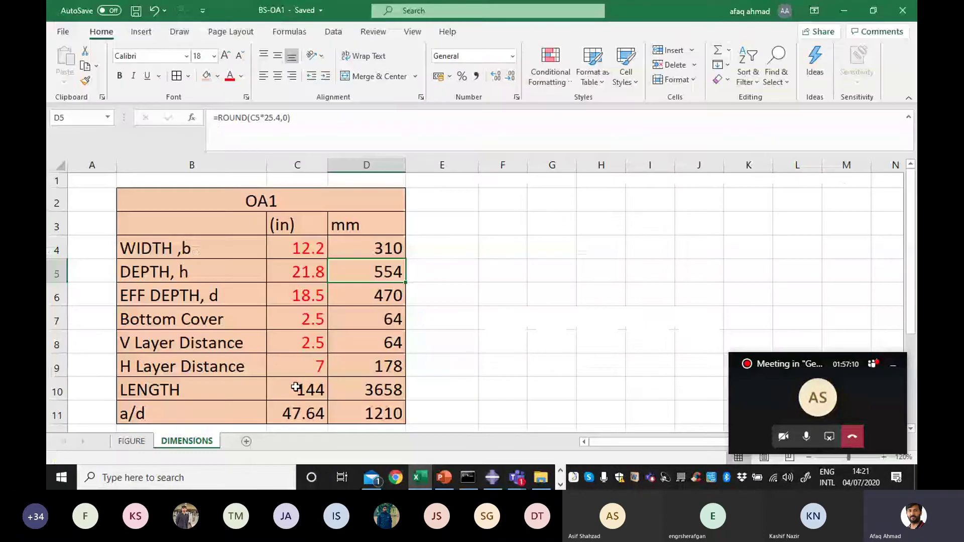
click(366, 395)
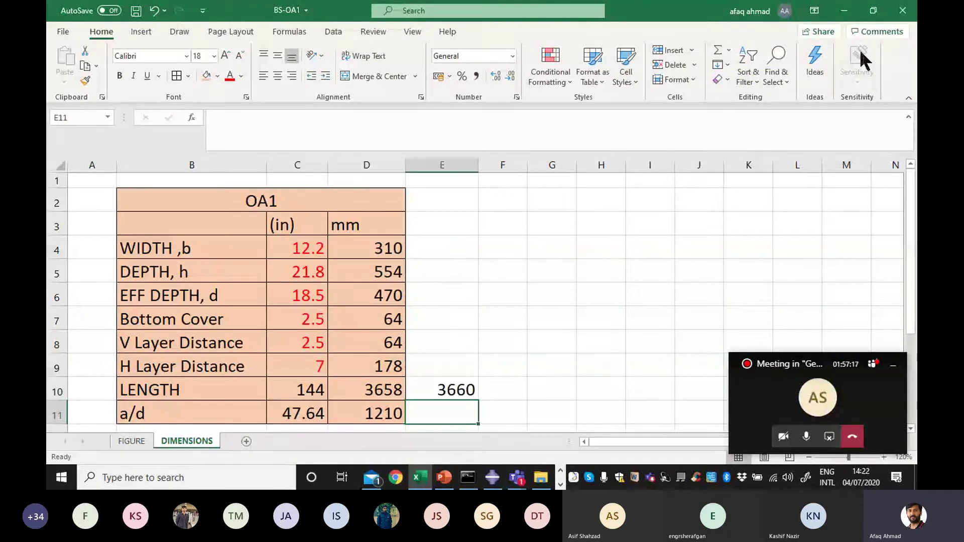
click(845, 11)
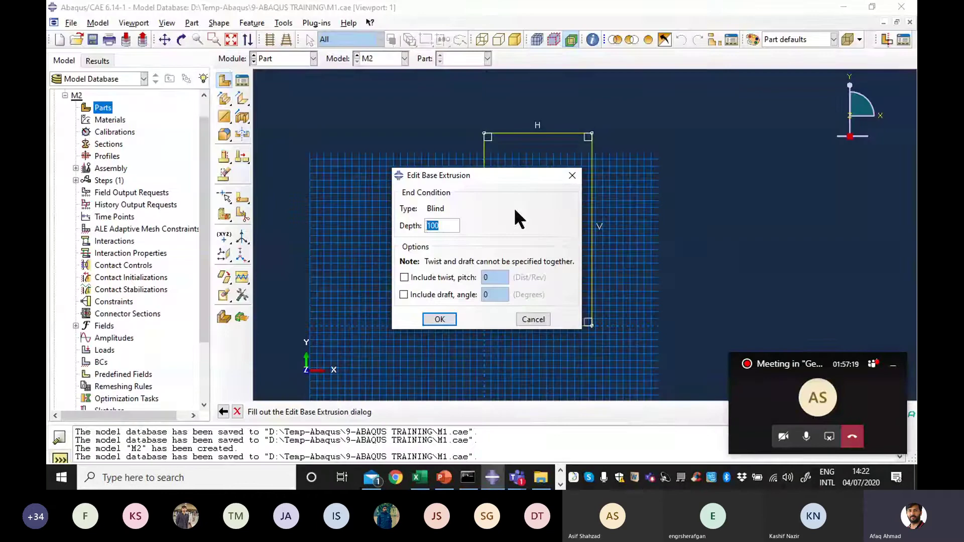
text(36)
key(Return)
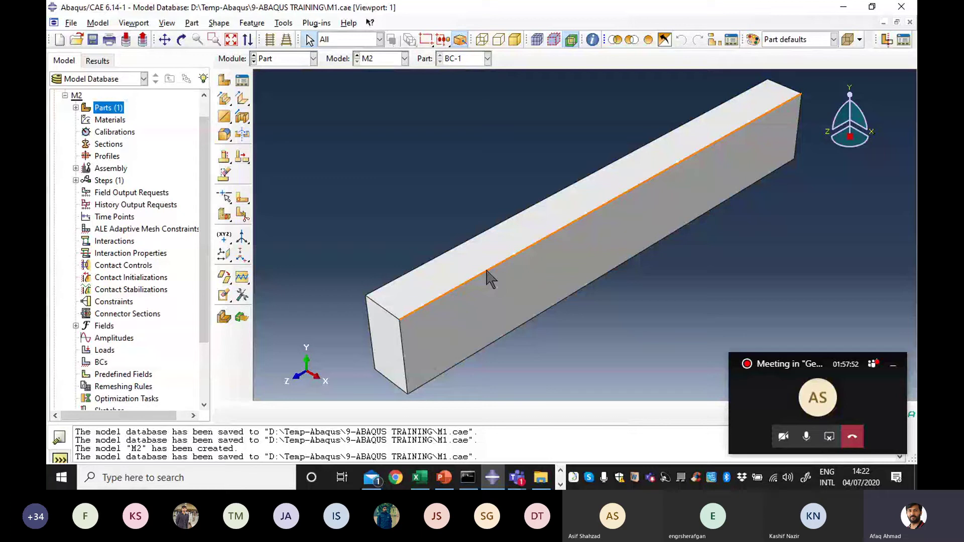
- Create a second 3D deformable solid extrusion part named BC-2 with an approximate size of 1000
click(224, 80)
text(BC)
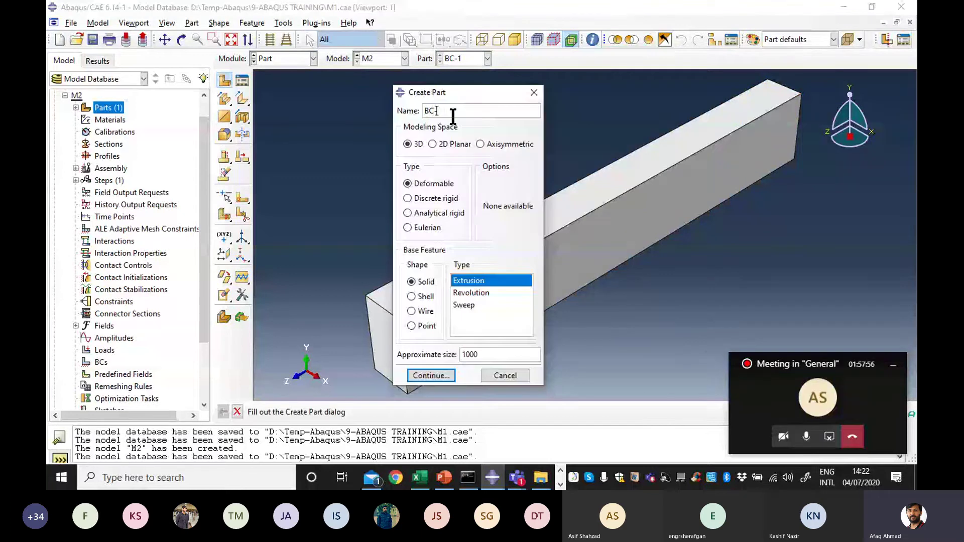
text(-2)
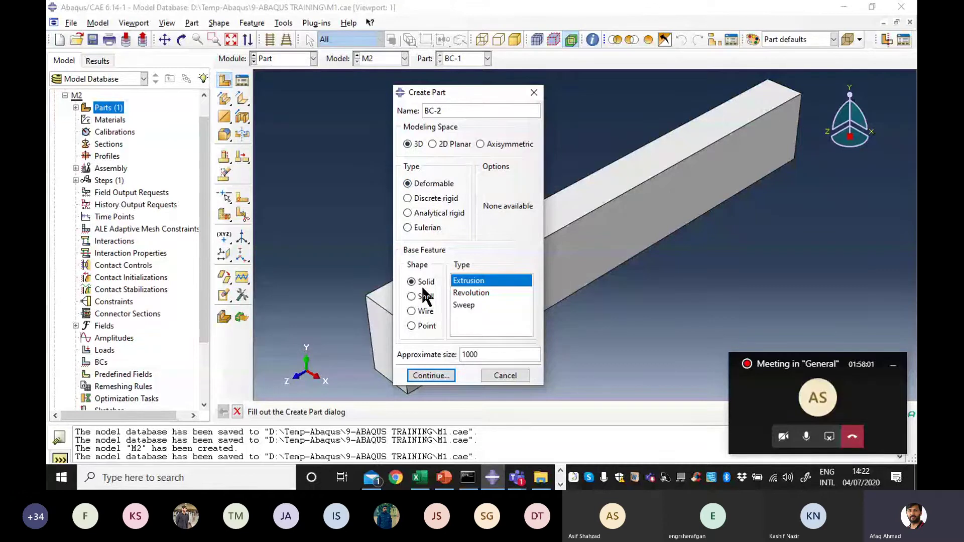
click(431, 376)
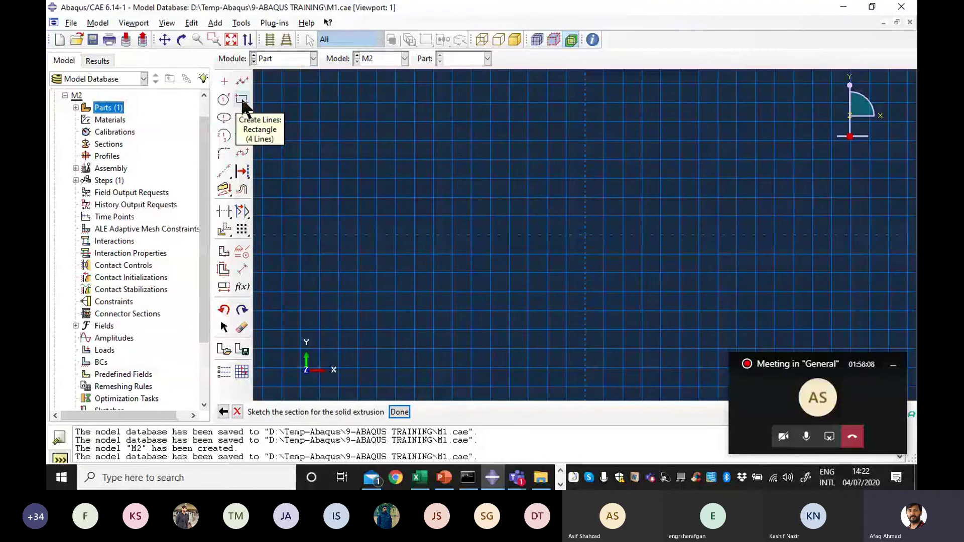
- Draw the section as a rectangle from 0,0 to 310,555, checking the corner coordinates on the Module1 sketch in Teams
click(243, 100)
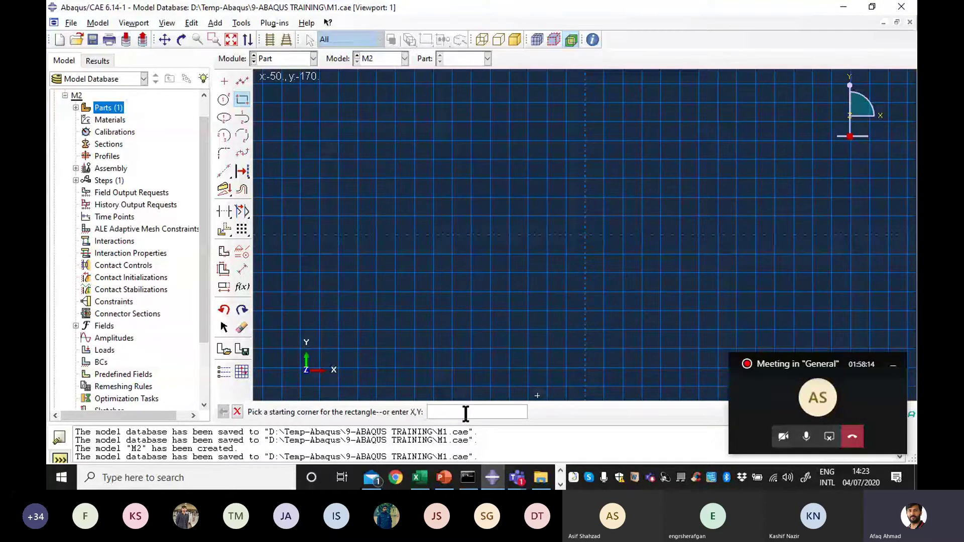
text(0,0)
key(Return)
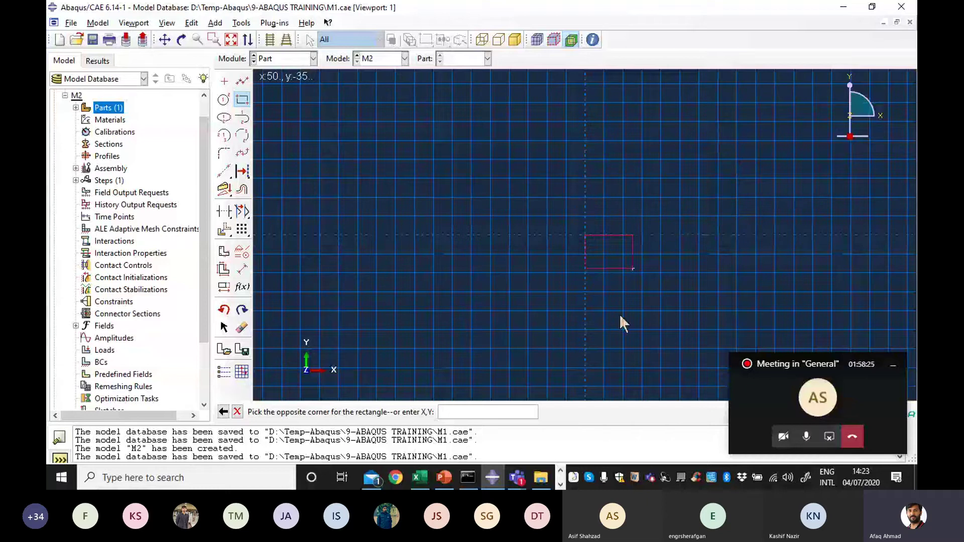
mouse_move(523, 480)
click(474, 392)
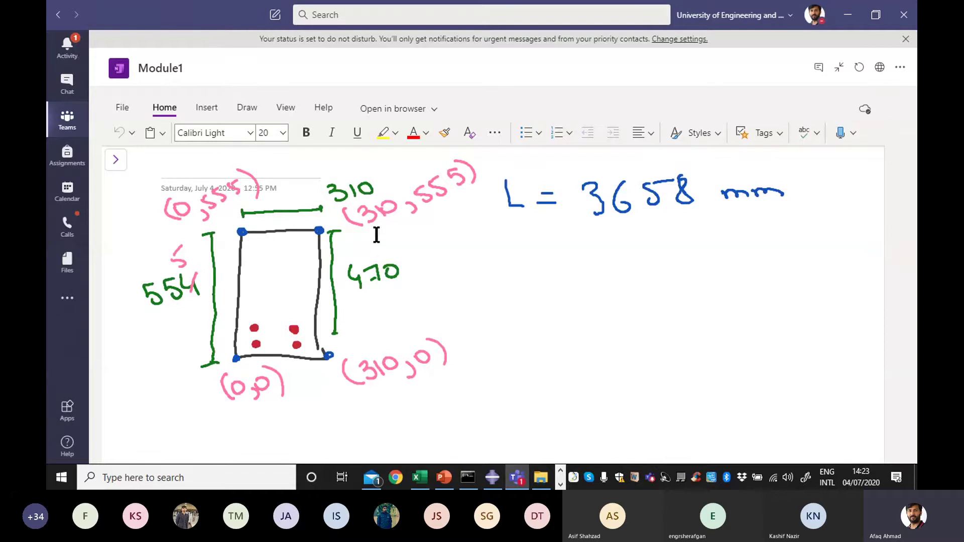
click(847, 16)
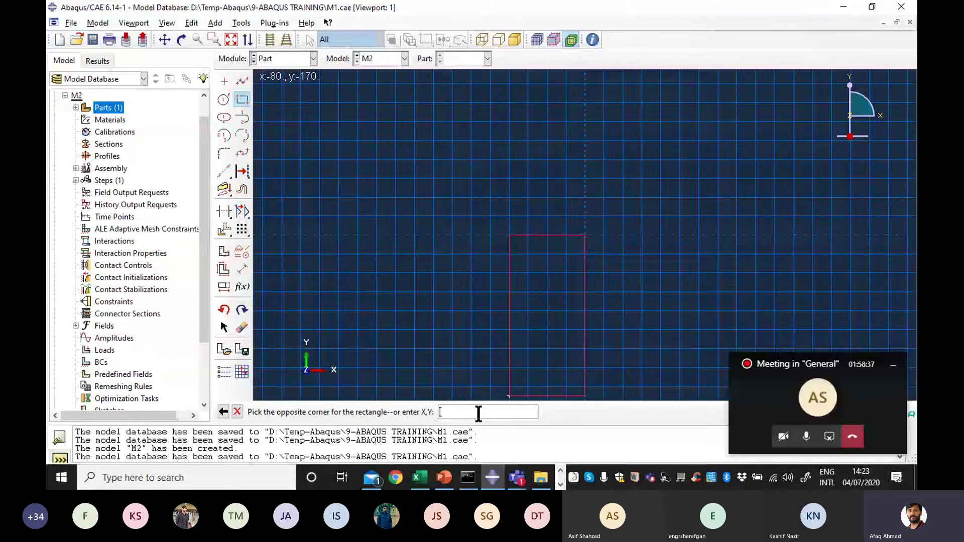
text(300,300)
key(Return)
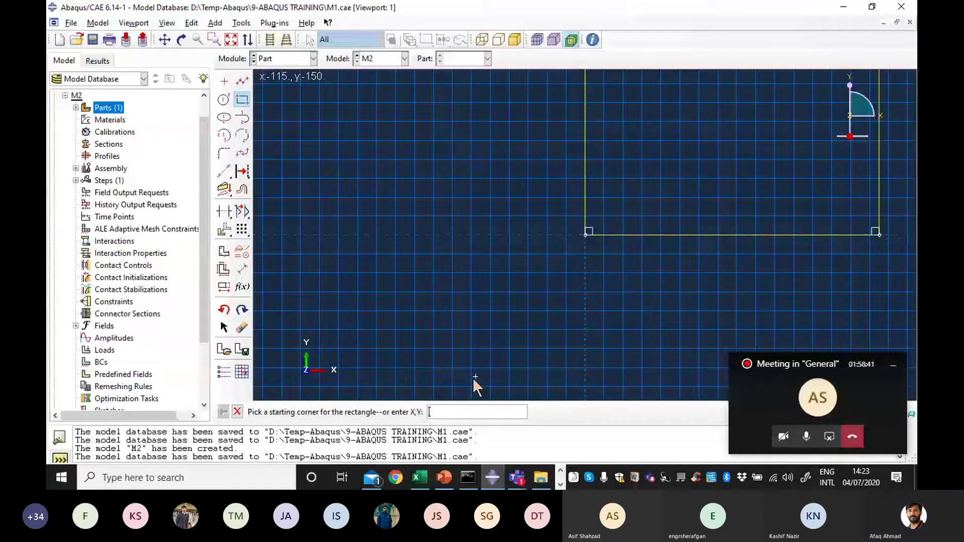
scroll(473, 383, down, 3)
key(Escape)
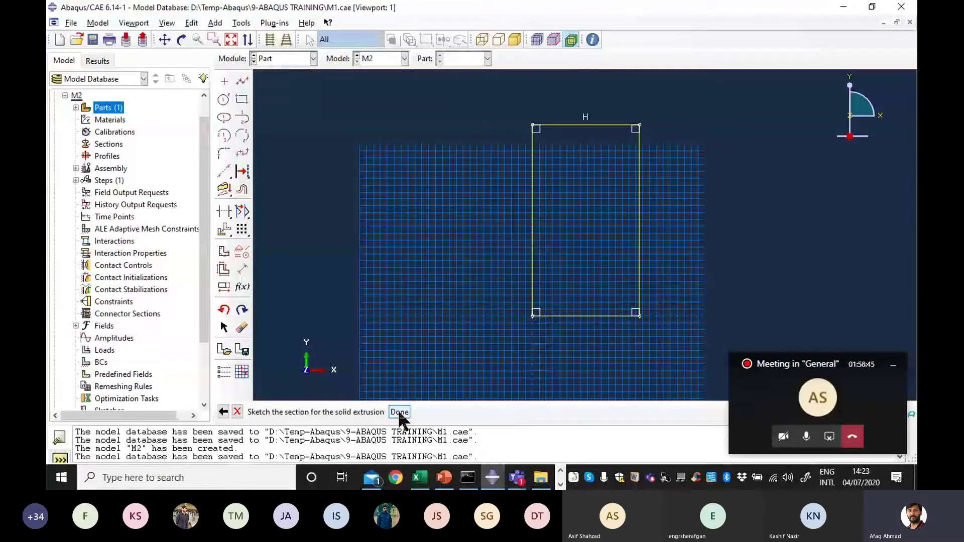
- Finish the rectangle sketch and extrude it to a depth of 3660 mm
click(399, 412)
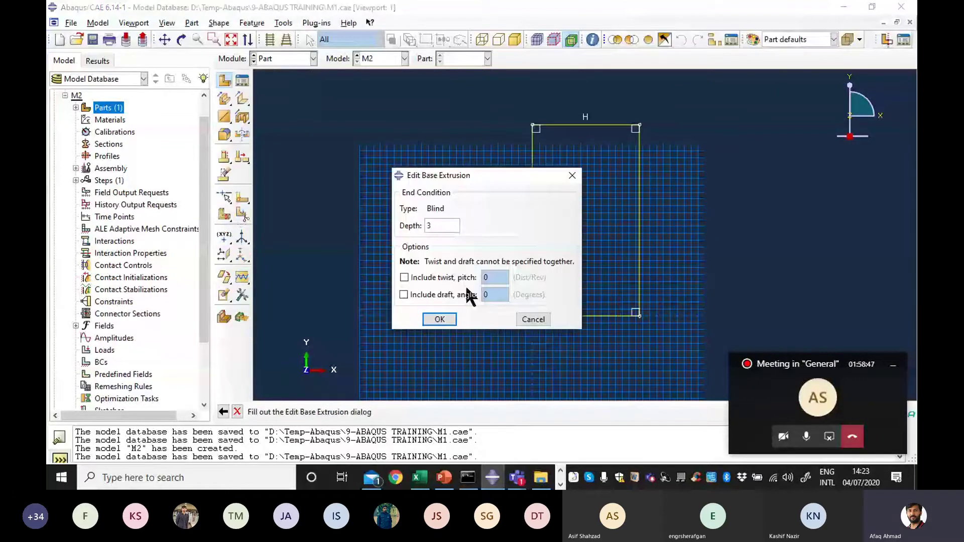
text(3660)
key(Return)
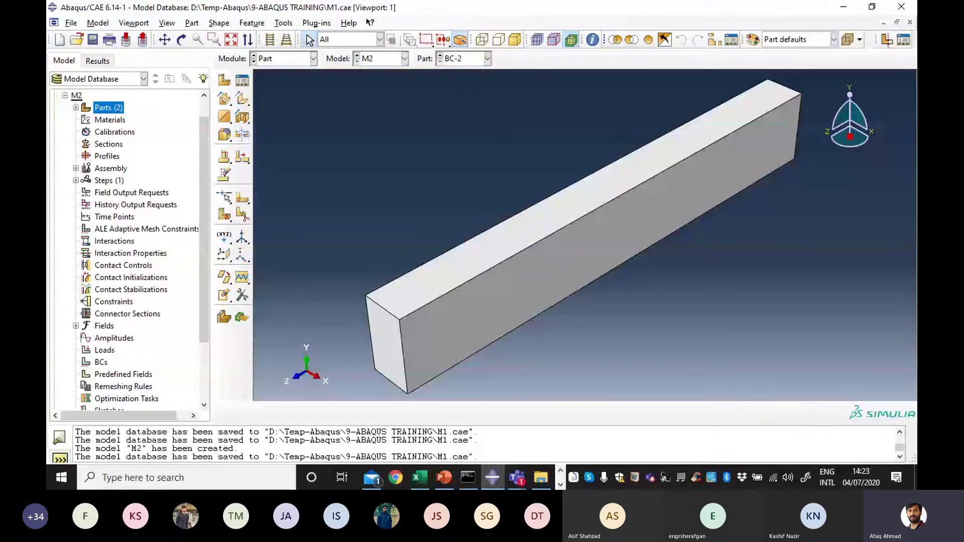
- Admit the guest waiting in the Teams meeting lobby and return to Abaqus/CAE
mouse_move(518, 477)
click(538, 397)
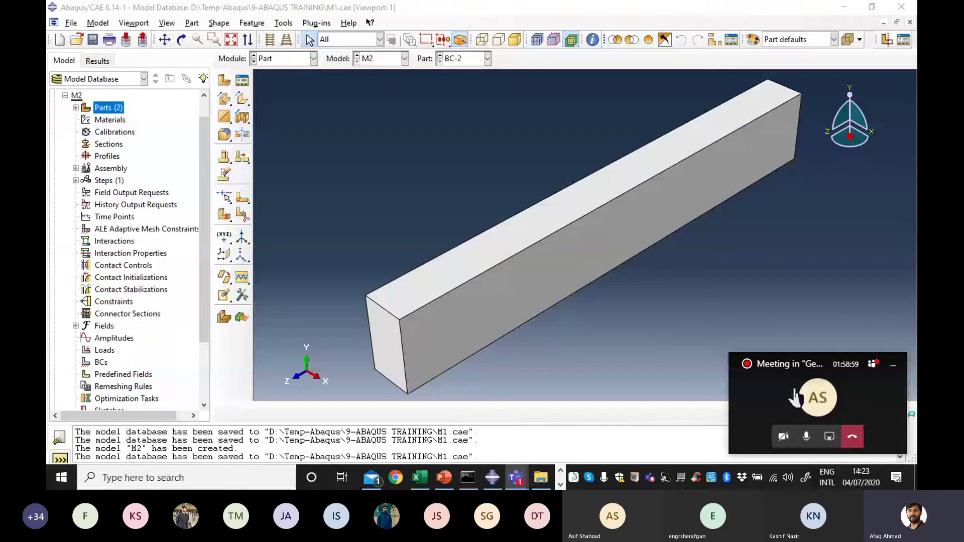
click(795, 396)
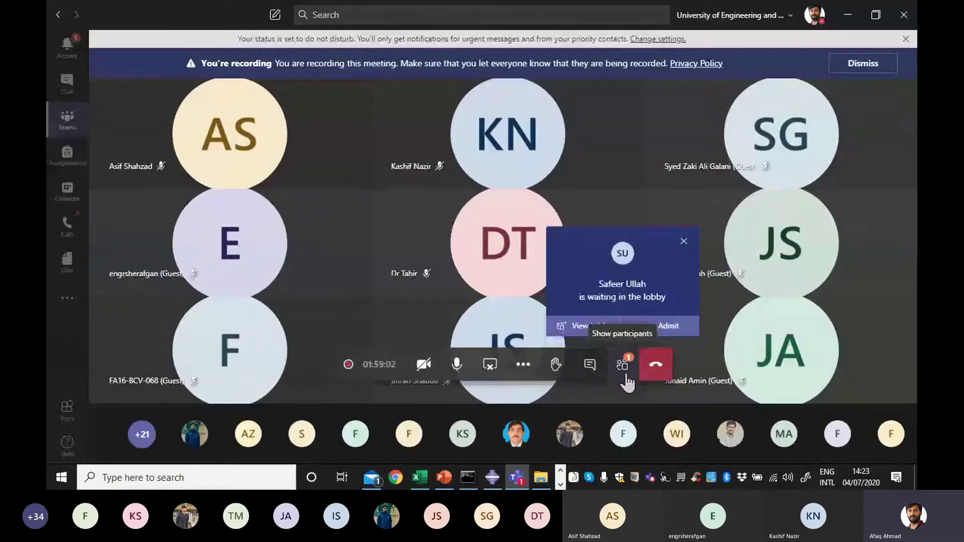
click(627, 376)
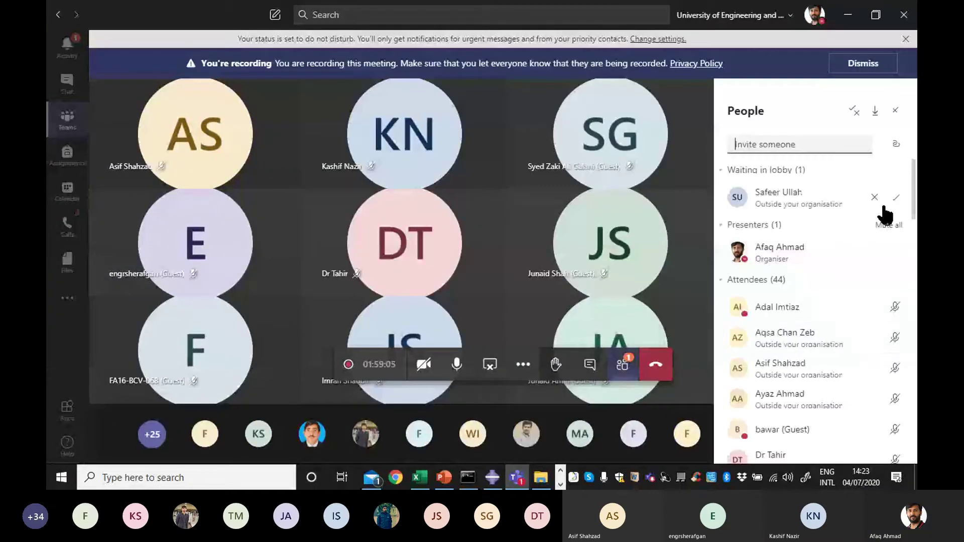
click(897, 200)
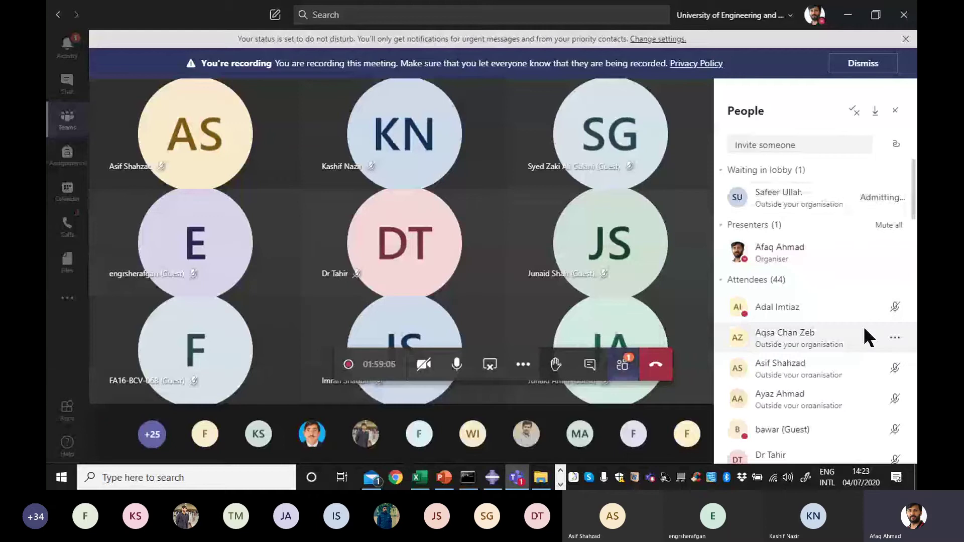
click(850, 15)
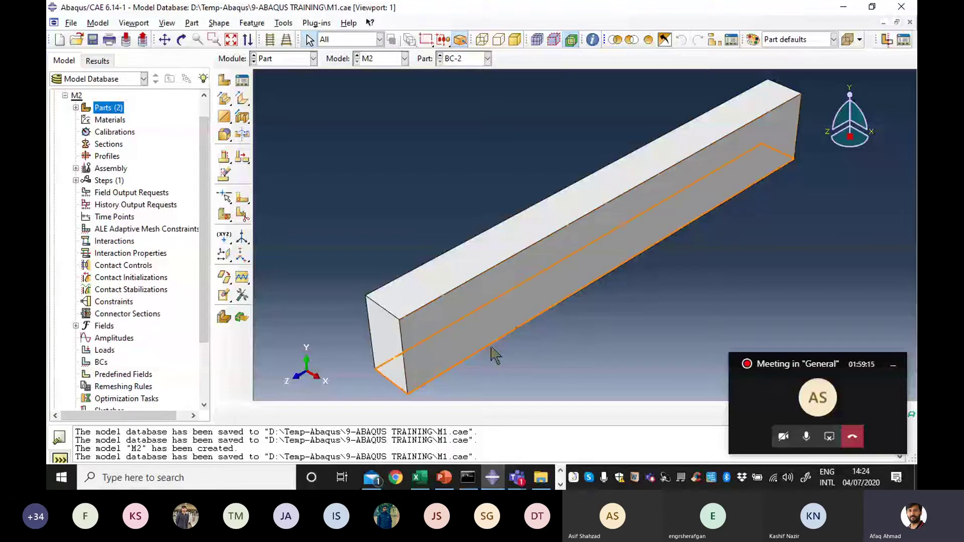
- Switch to the Excel dimensions sheet and extend the label in B10 to "LENGTH of Beam"
mouse_move(519, 481)
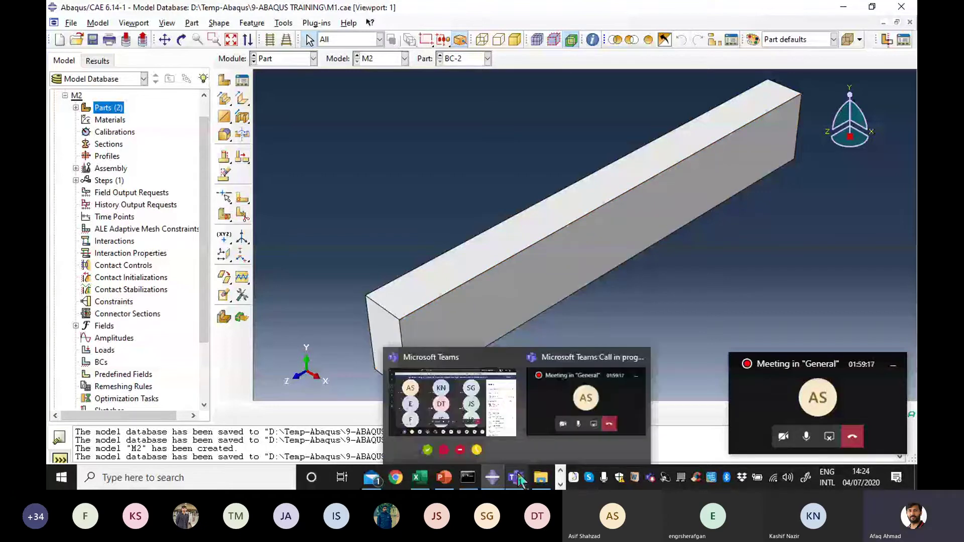
click(520, 481)
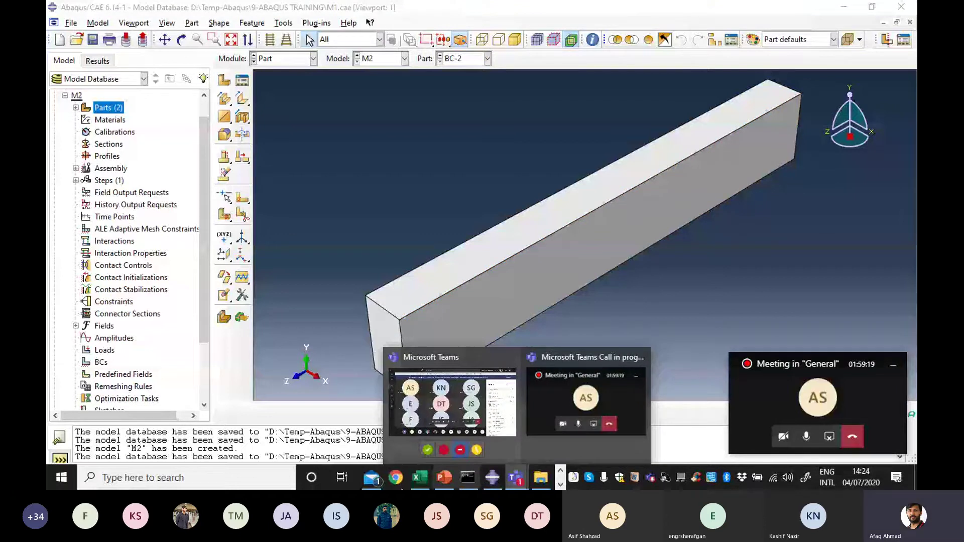
key(alt+Tab)
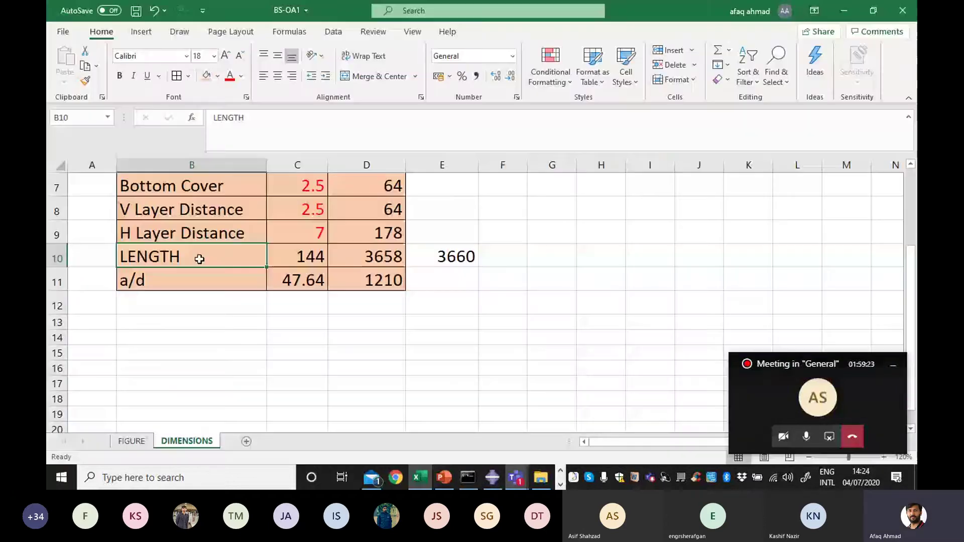
double_click(200, 260)
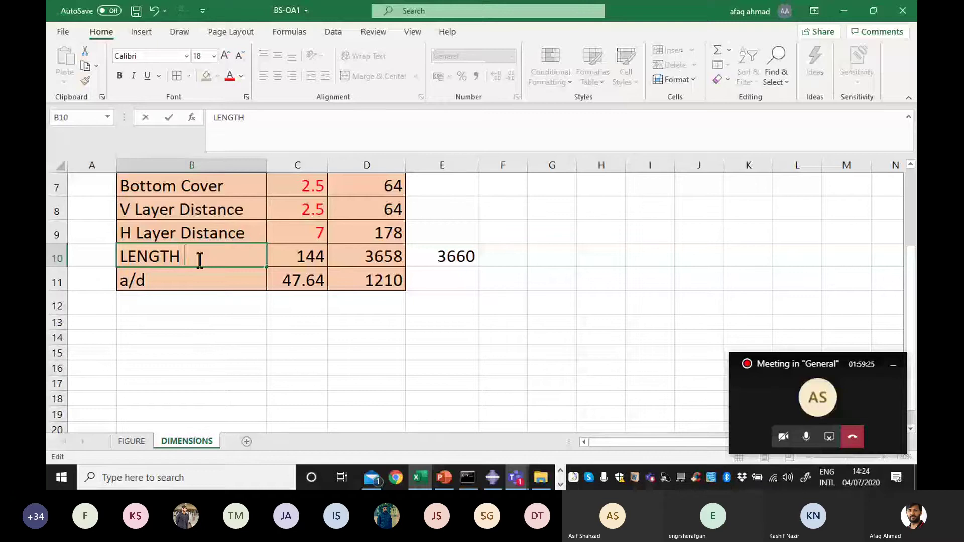
text(of Beam)
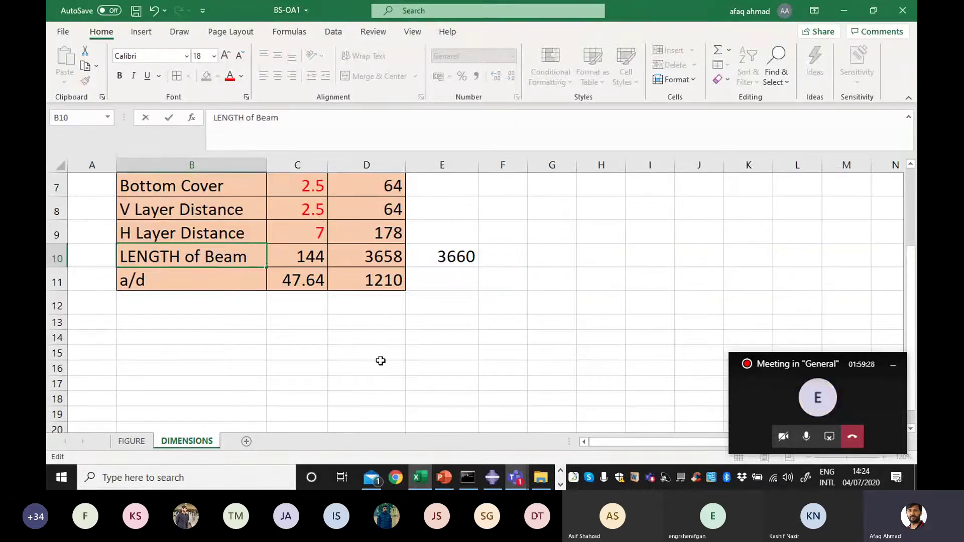
drag(377, 363, 378, 354)
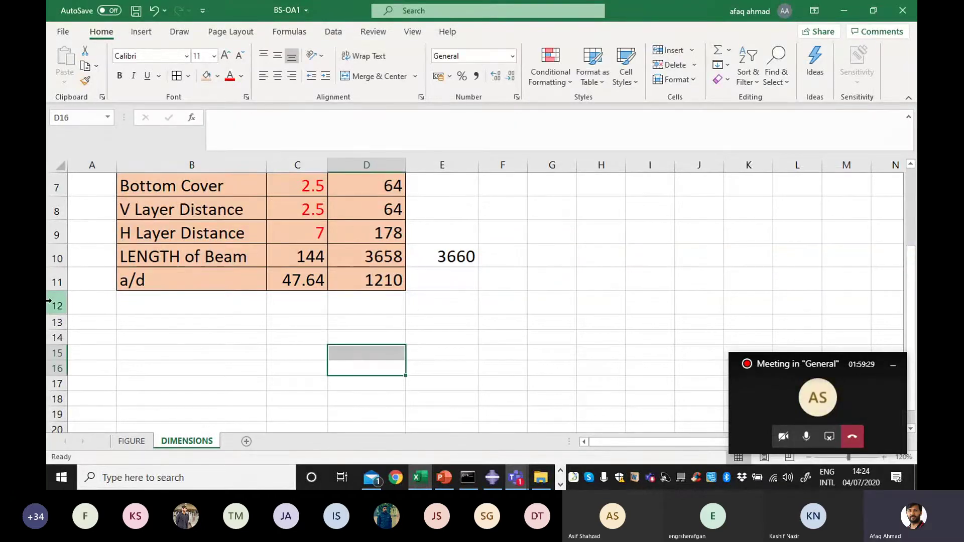
- Add the row label "length of Steel Bar" in cell B12, below the a/d row
click(152, 302)
text(len)
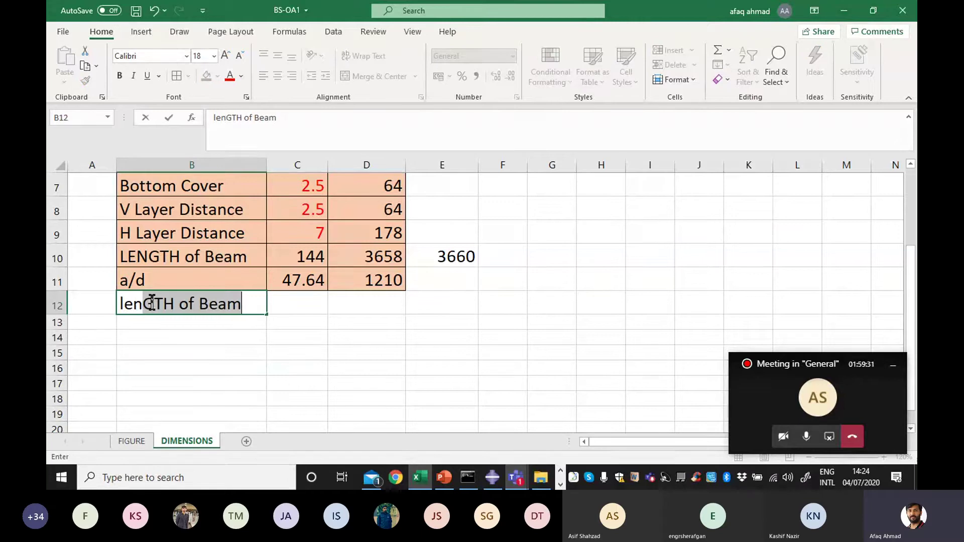
text(gth of Ste)
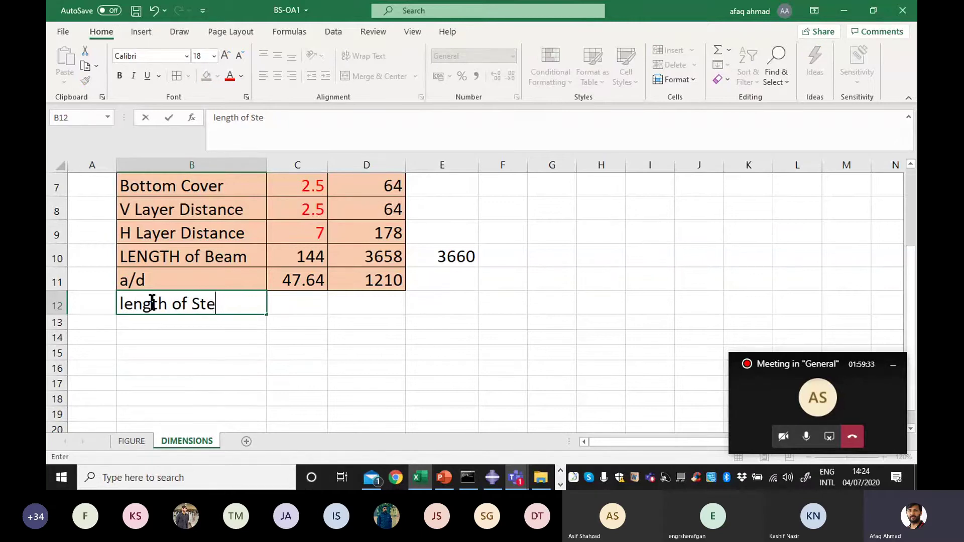
text(el Bar)
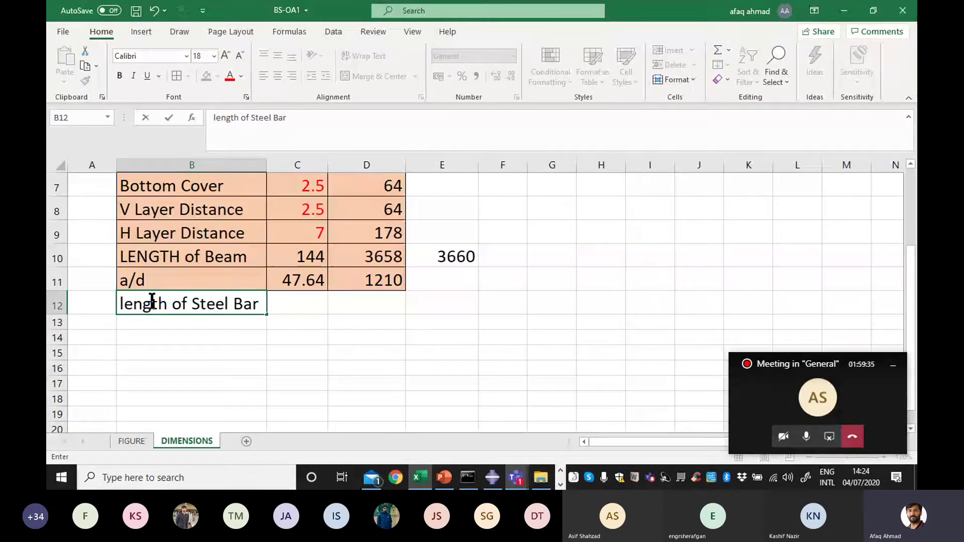
click(393, 337)
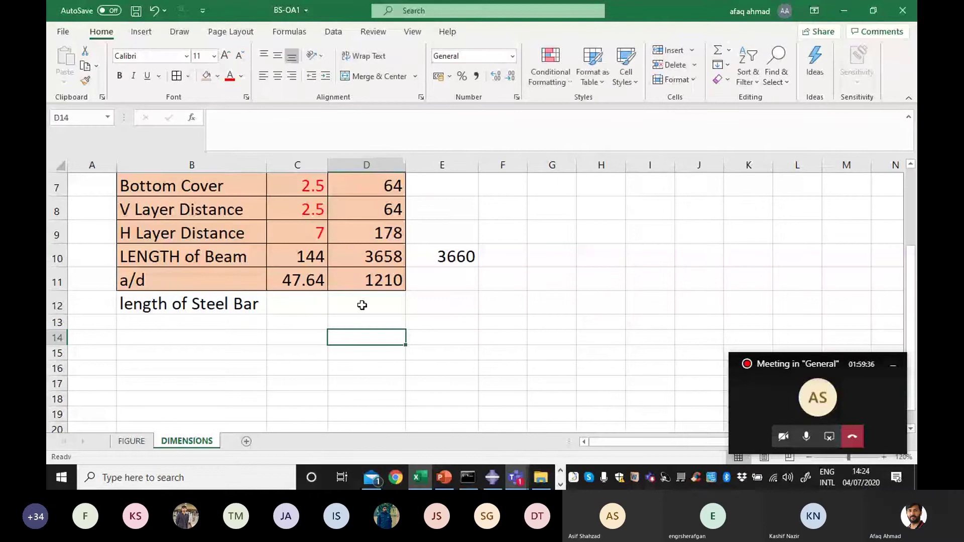
key(alt+Tab)
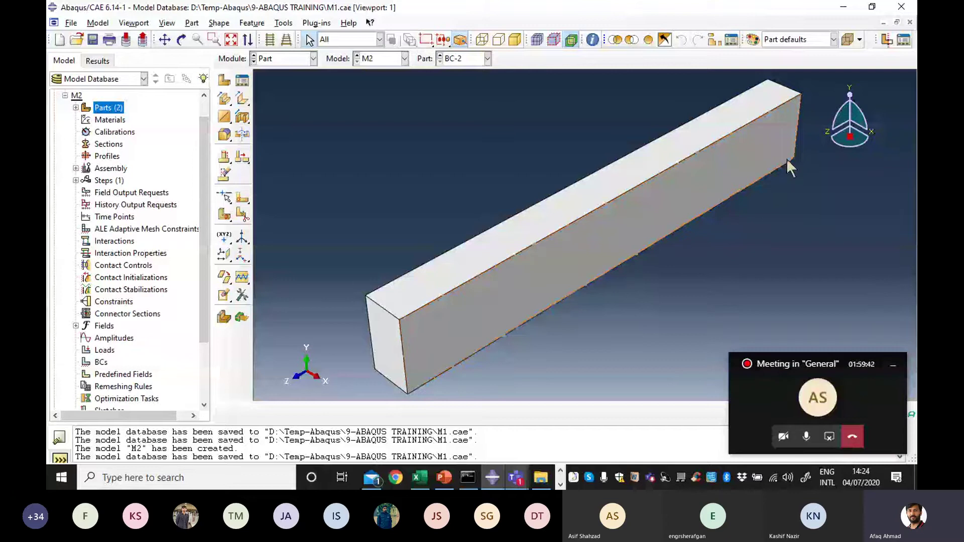
key(alt+Tab)
scroll(413, 302, up, 2)
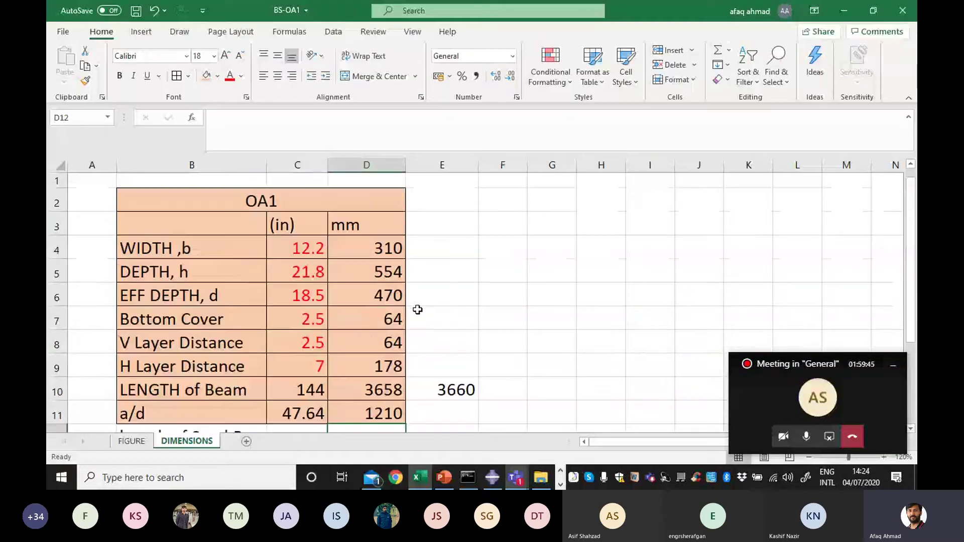
click(374, 322)
scroll(364, 323, down, 2)
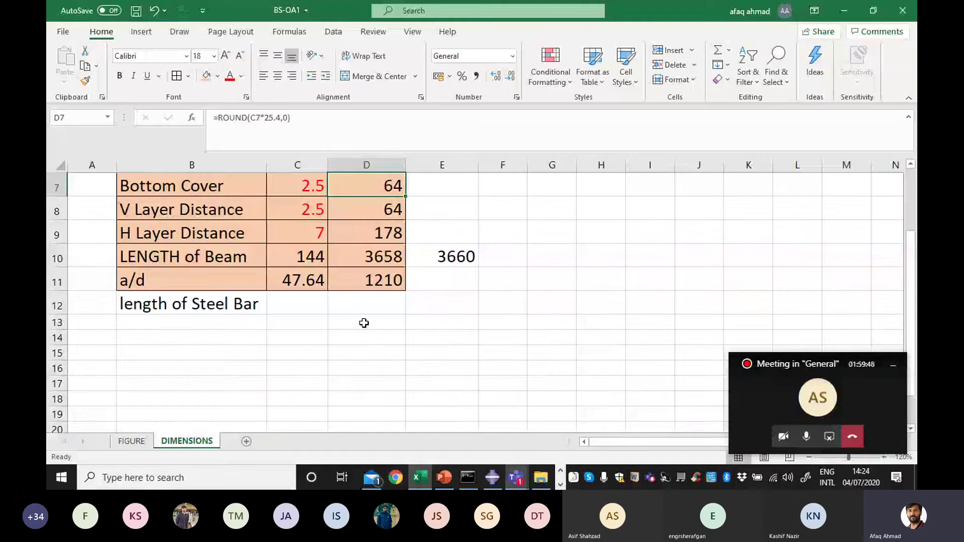
- Calculate the steel bar length in D12 with the formula =E10-D7-D7, subtracting the bottom cover twice from the beam length
click(364, 305)
text(=)
click(465, 265)
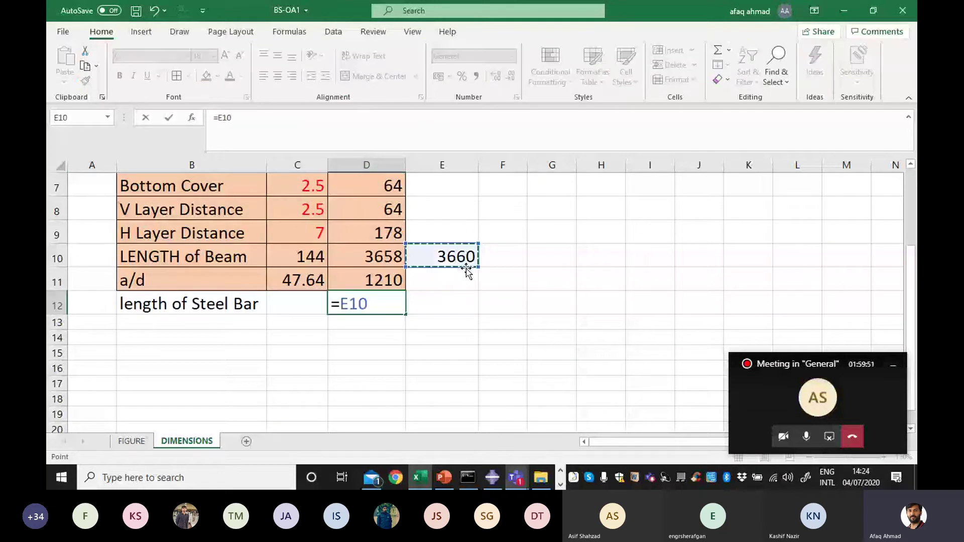
text(-)
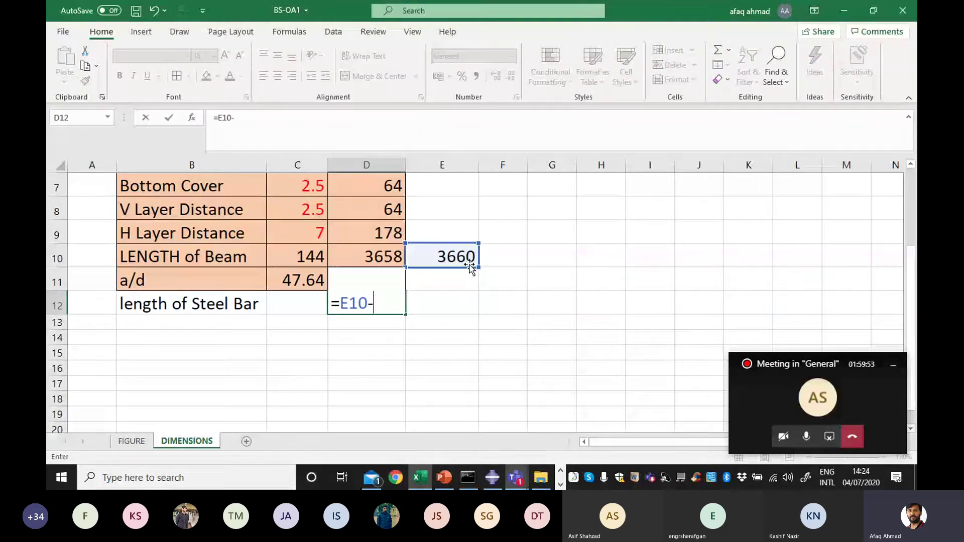
click(369, 180)
text(-)
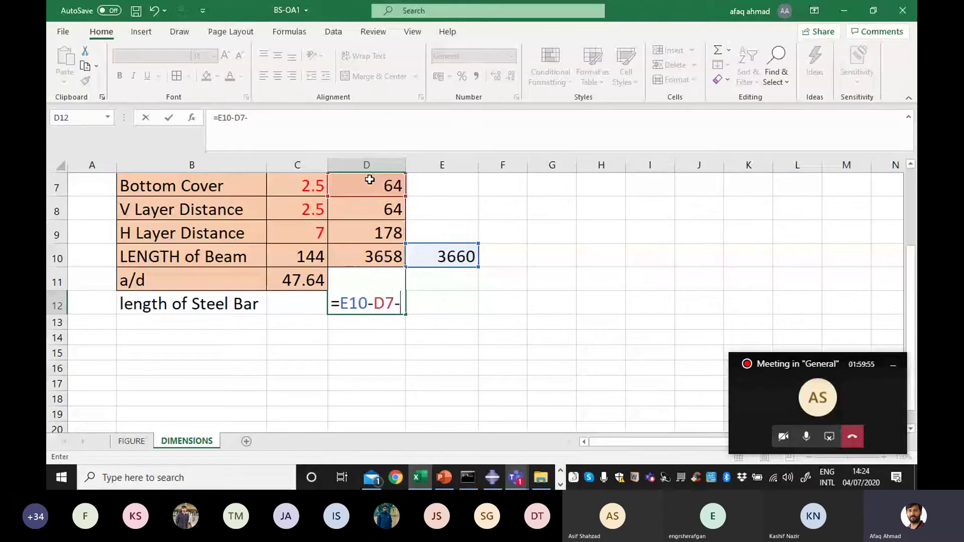
click(369, 180)
key(Return)
- Add the column heading "used" in cell E3, beside the mm heading
scroll(402, 271, up, 2)
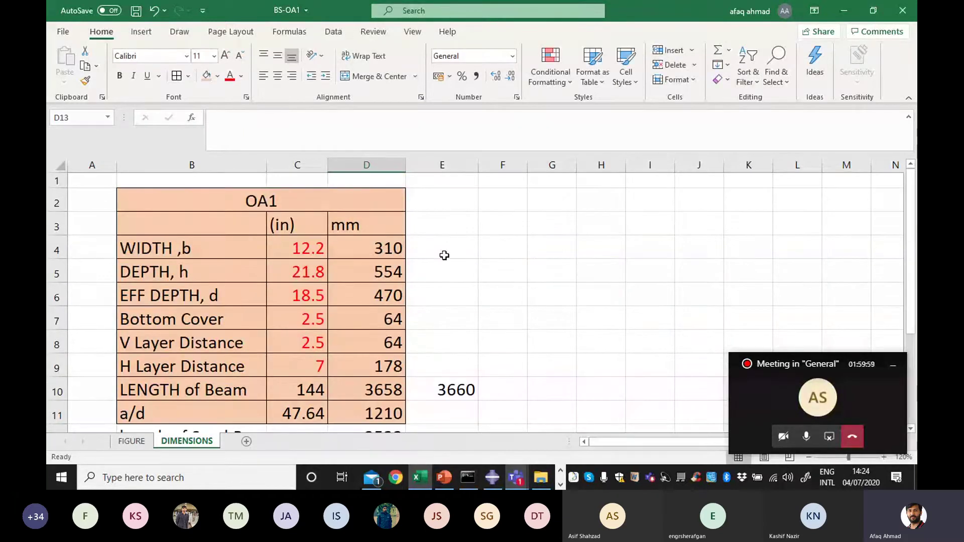
click(455, 241)
click(448, 199)
click(451, 219)
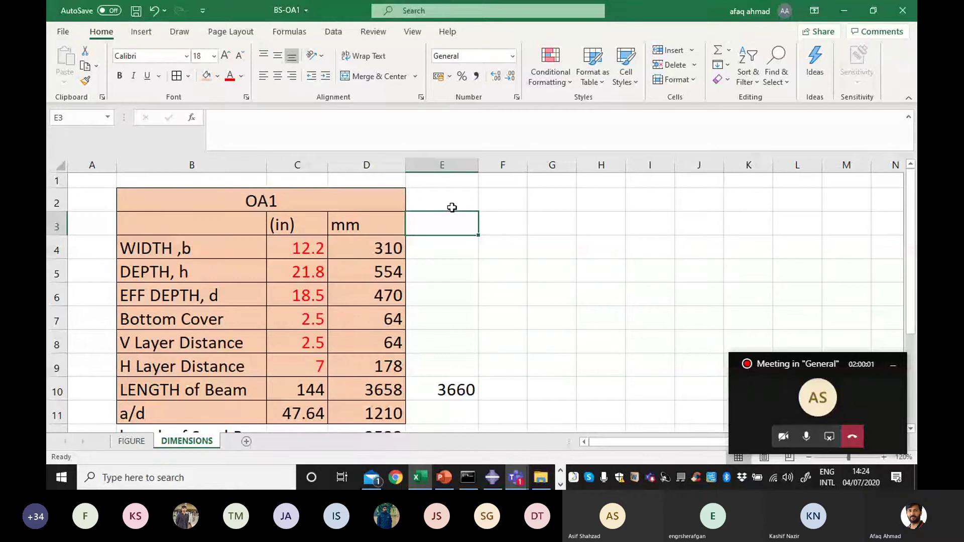
text(used)
- Enter the used values 310 for width, 555 for depth and 470 for effective depth in E4 to E6
click(436, 248)
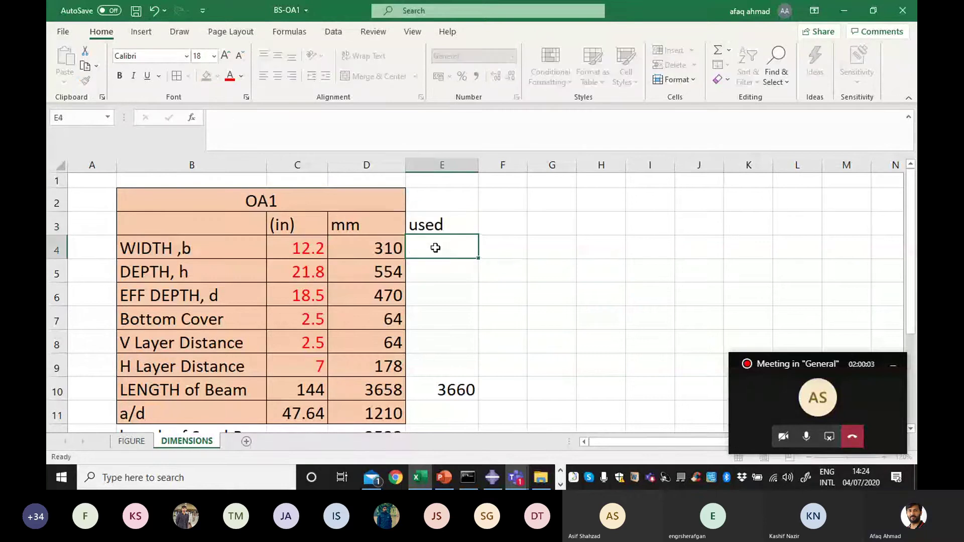
text(310)
key(Return)
text(555)
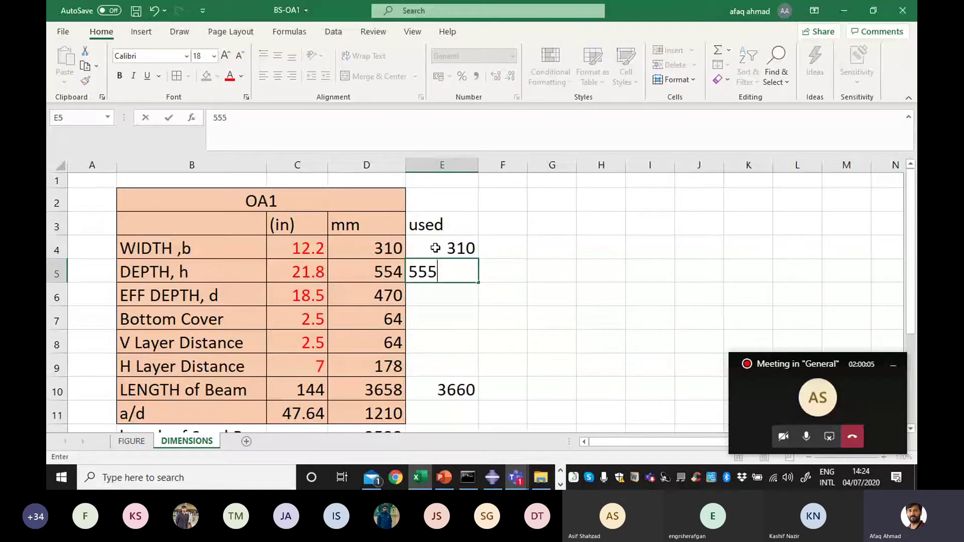
key(Return)
text(470)
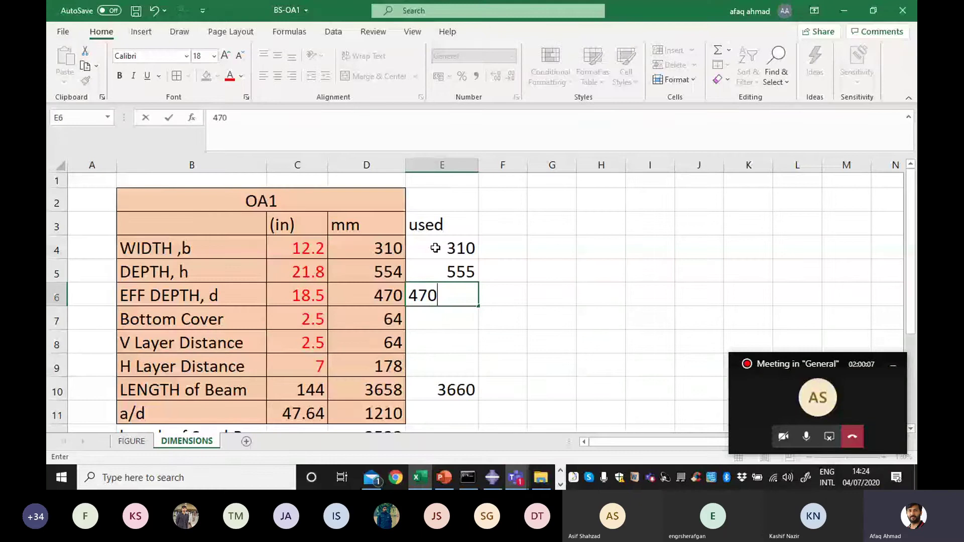
key(Return)
- Enter the used values 65 for bottom cover, 65 for V layer distance, 180 for H layer distance and 1210 for a/d
text(65)
key(Return)
text(65)
key(Return)
text(175)
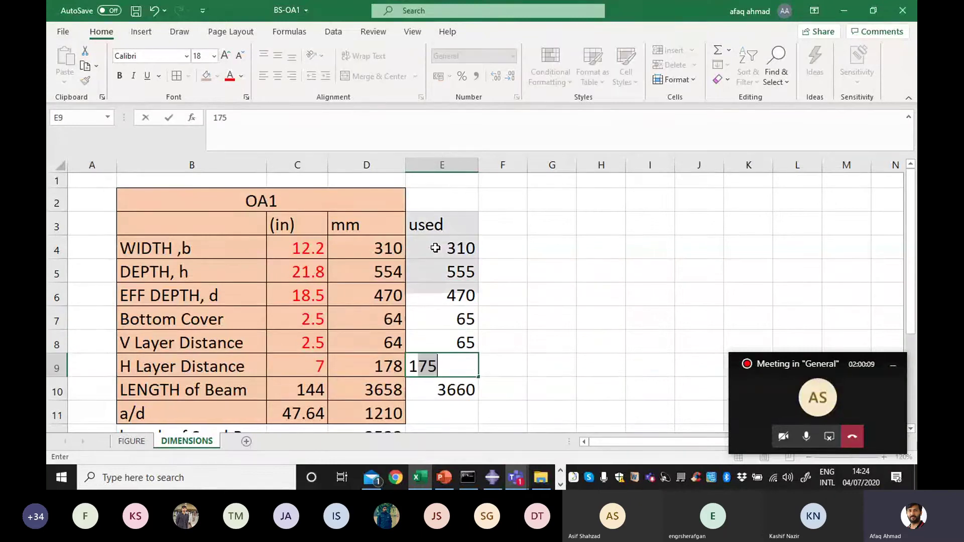
key(BackSpace)
key(BackSpace)
text(80)
key(Return)
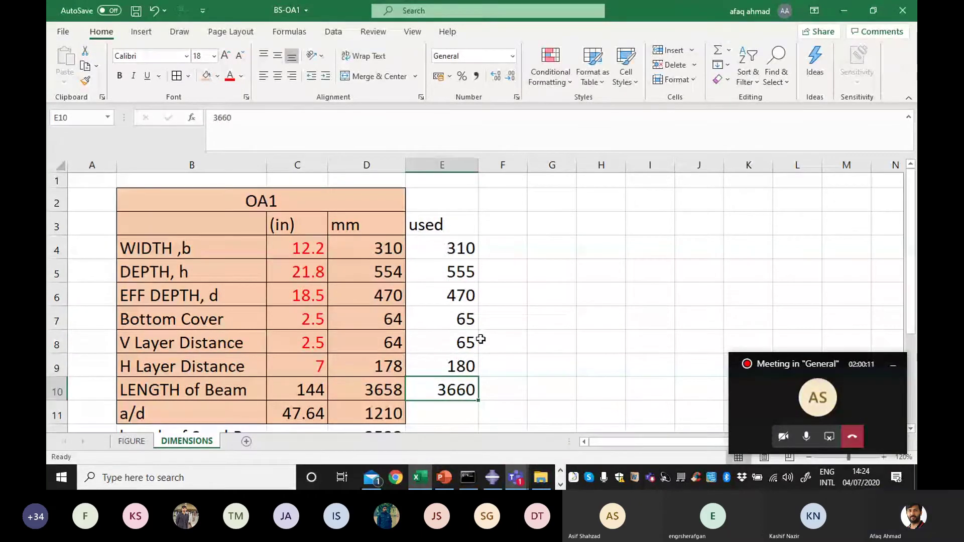
scroll(477, 340, down, 1)
key(Return)
text(1210)
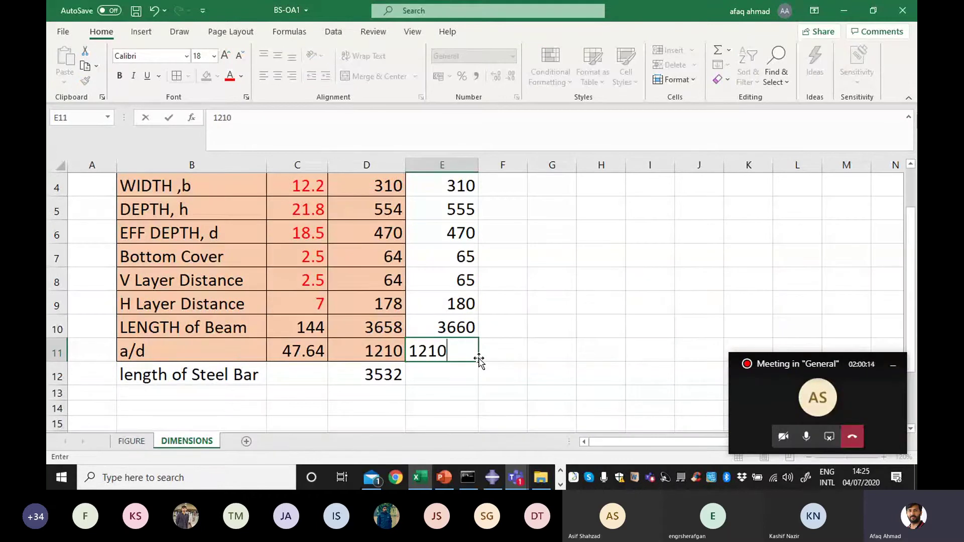
key(Return)
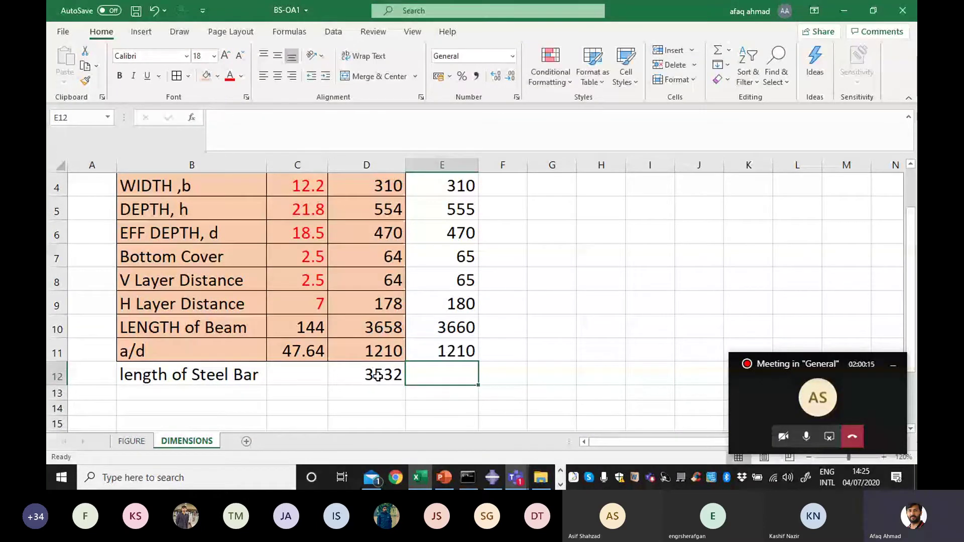
- Clear D12 and calculate the steel bar length in E12 with the formula =E10-E7-E7
key(Left)
key(Delete)
click(448, 380)
text(=)
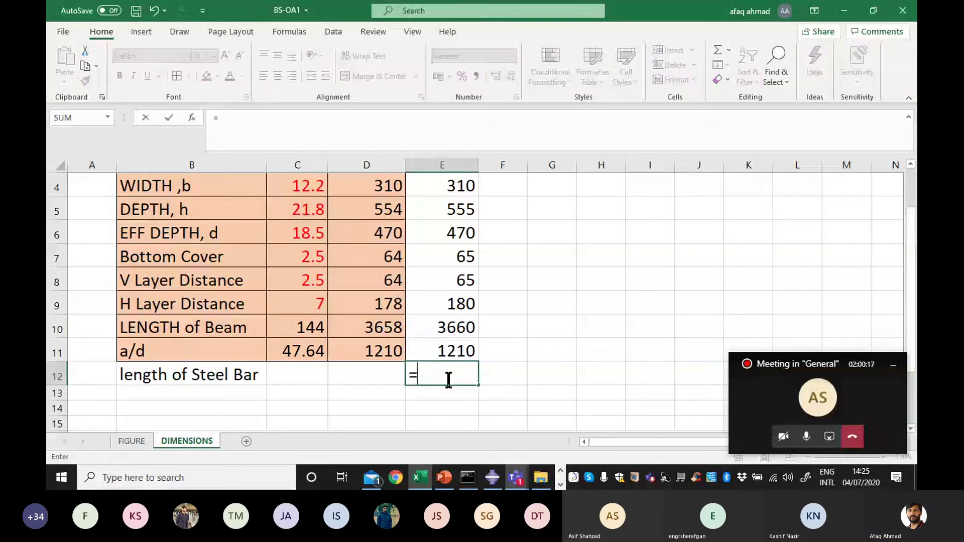
click(442, 327)
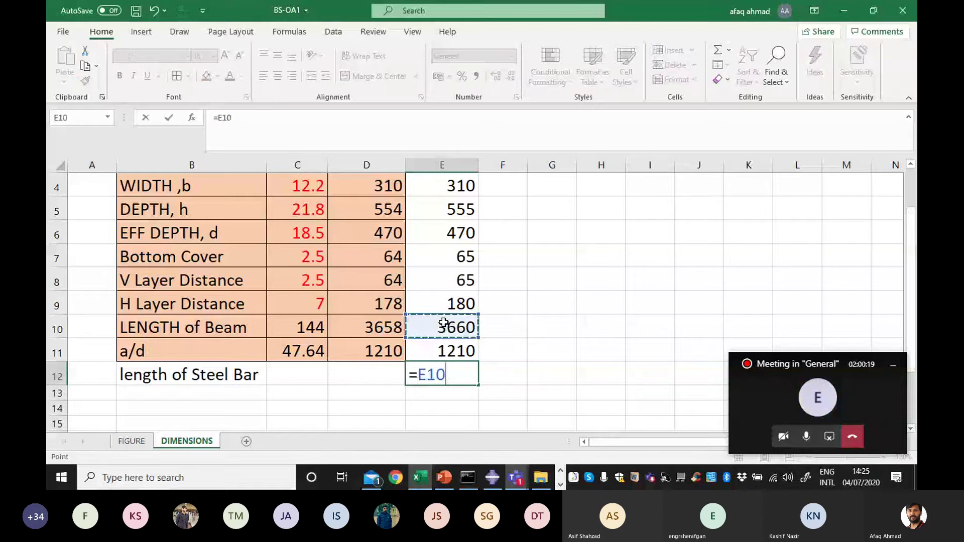
text(-)
click(445, 260)
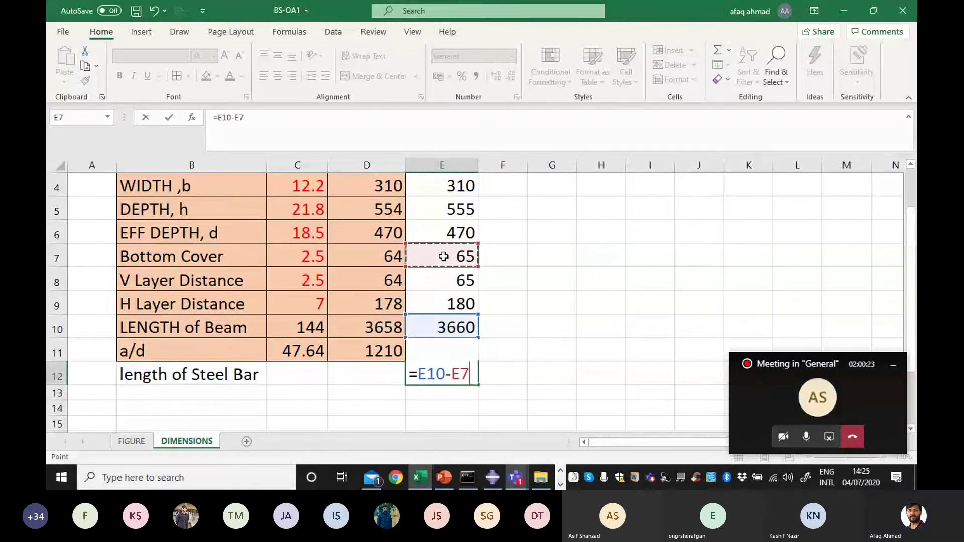
text(-)
click(444, 256)
key(Return)
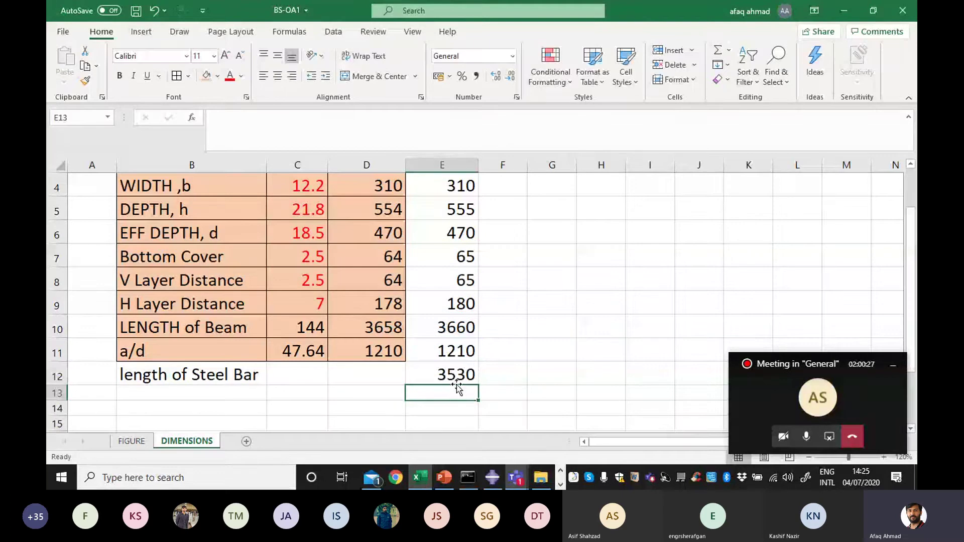
- Apply the table's light orange fill to the steel bar length in E12 and save the workbook
click(440, 378)
click(206, 75)
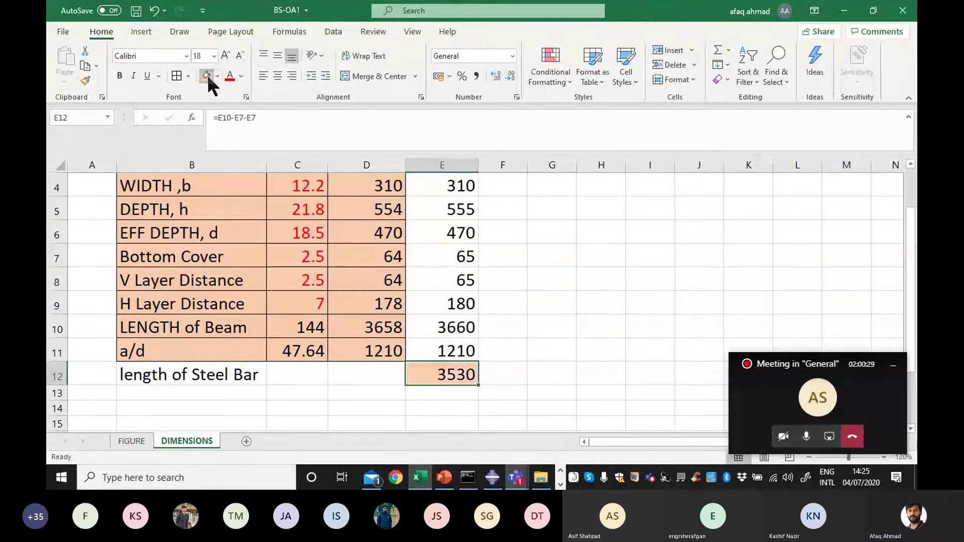
click(142, 10)
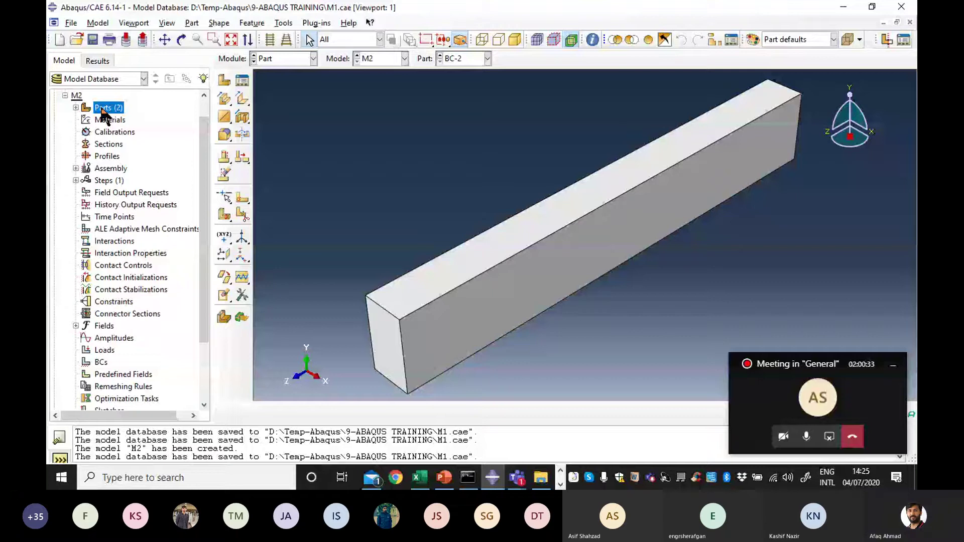
- Switch to Abaqus/CAE and create a 3D deformable planar wire part named "Steel bar" with approximate size 1000
double_click(103, 108)
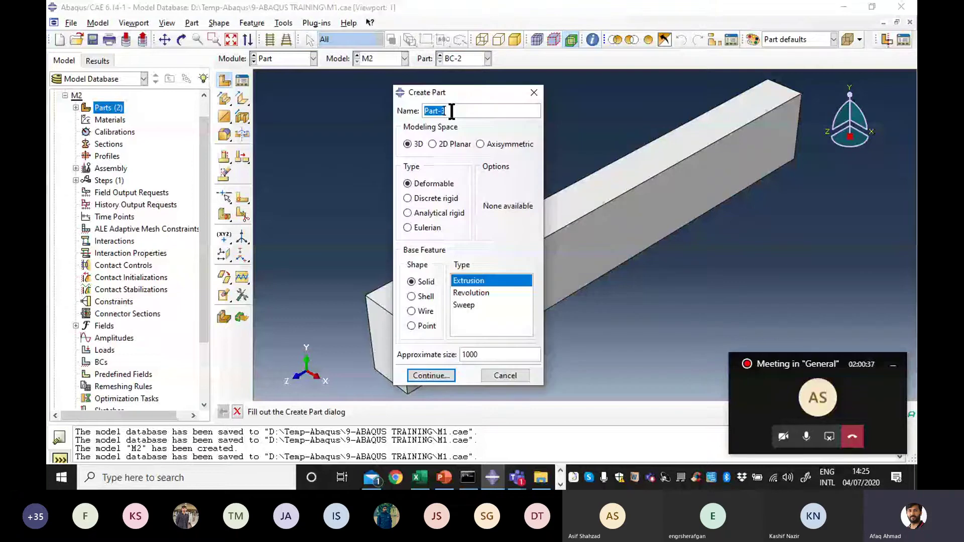
text(Steel)
text(bar)
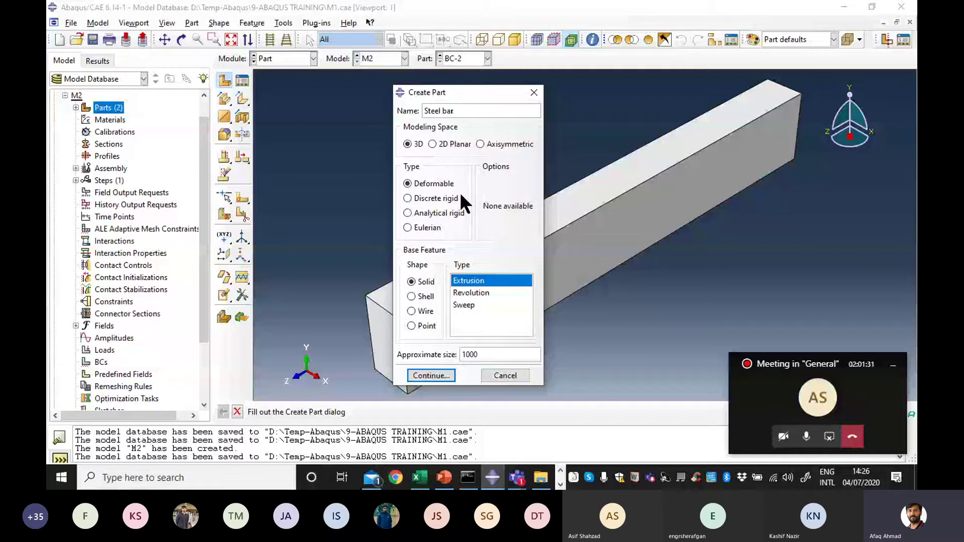
click(421, 309)
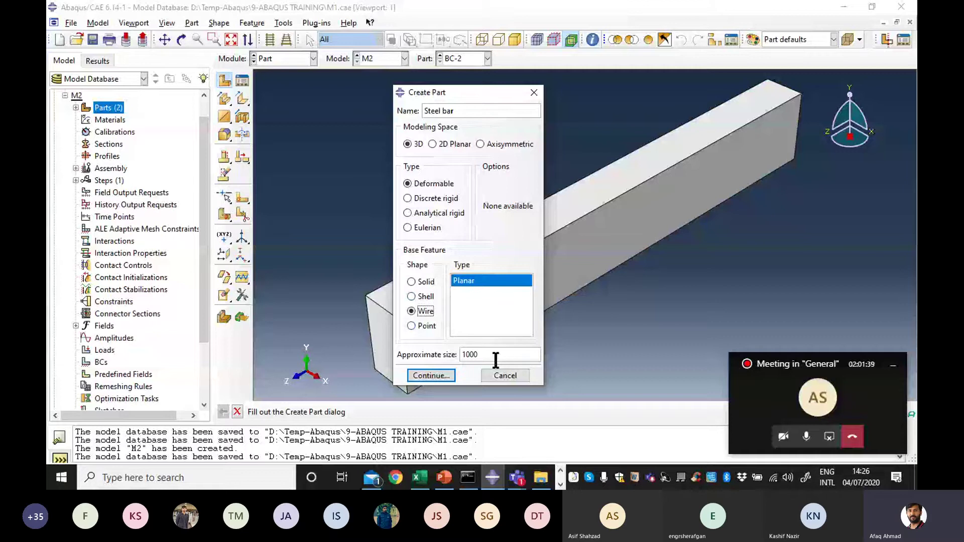
click(432, 378)
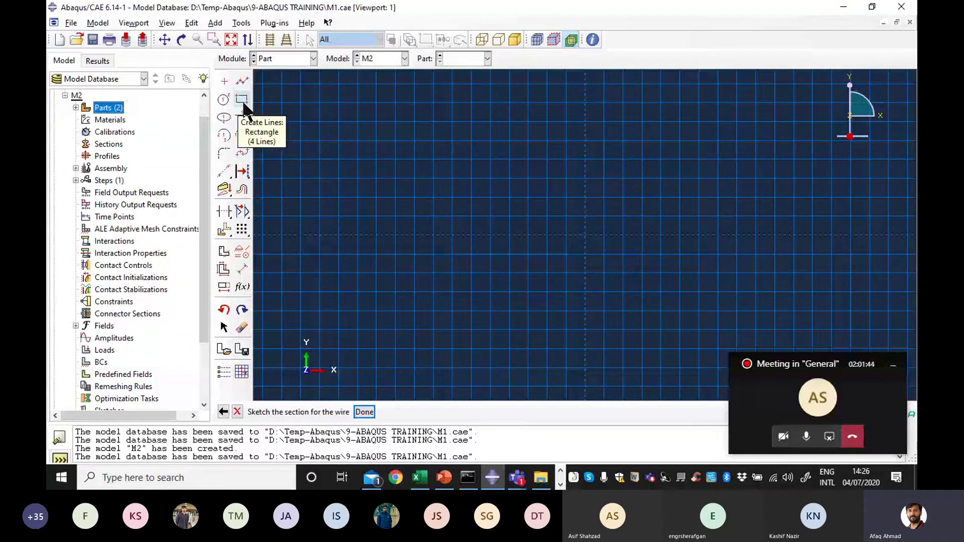
- Switch to the Module1 notebook in Teams, expand it, and add and open a new blank page
click(517, 483)
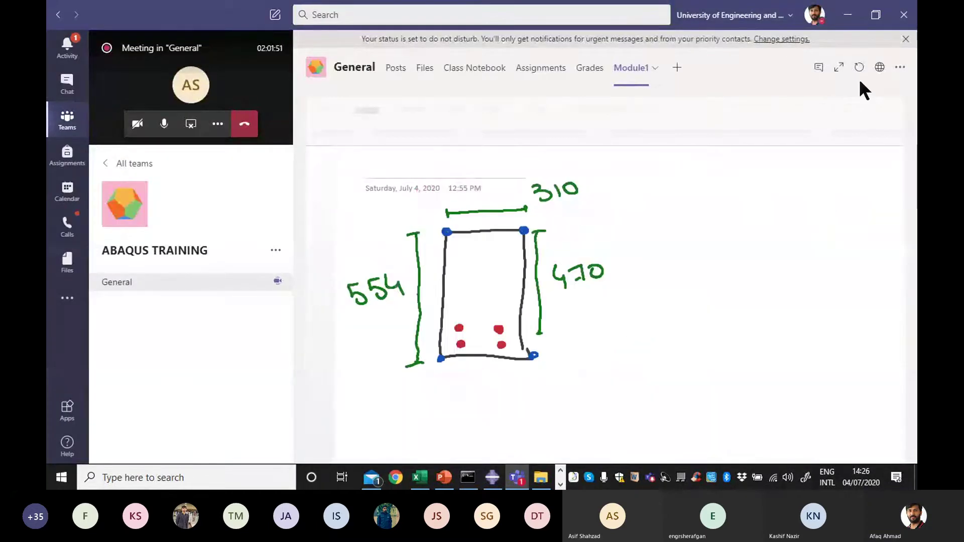
click(839, 67)
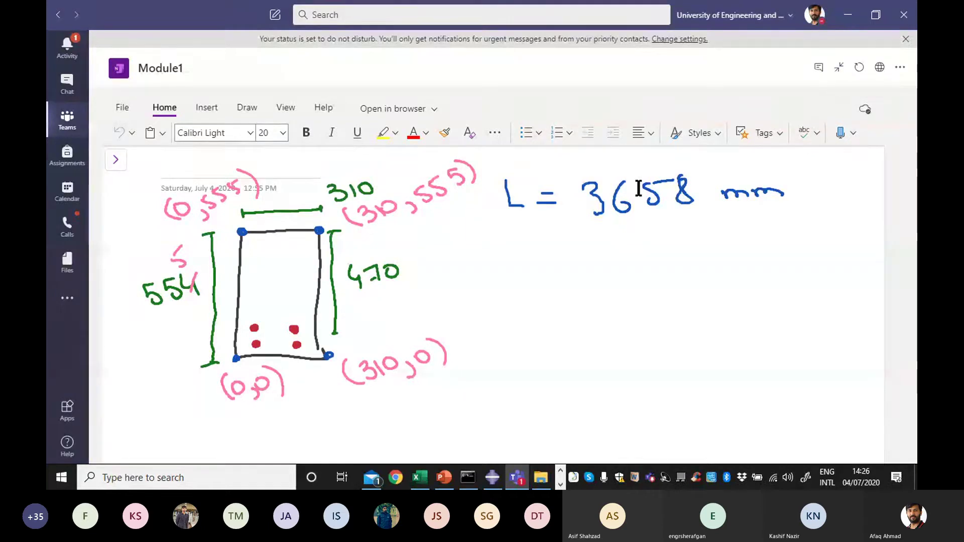
click(123, 162)
right_click(147, 182)
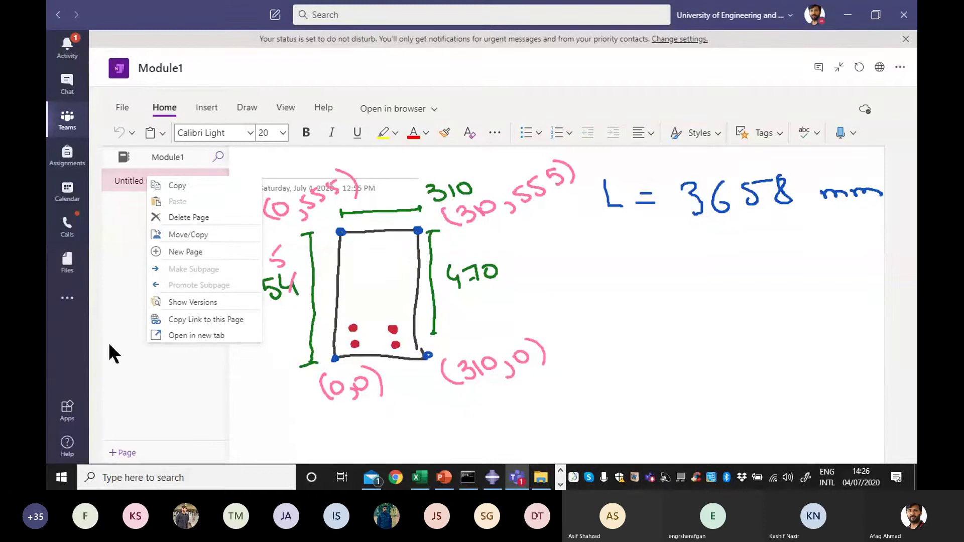
click(123, 452)
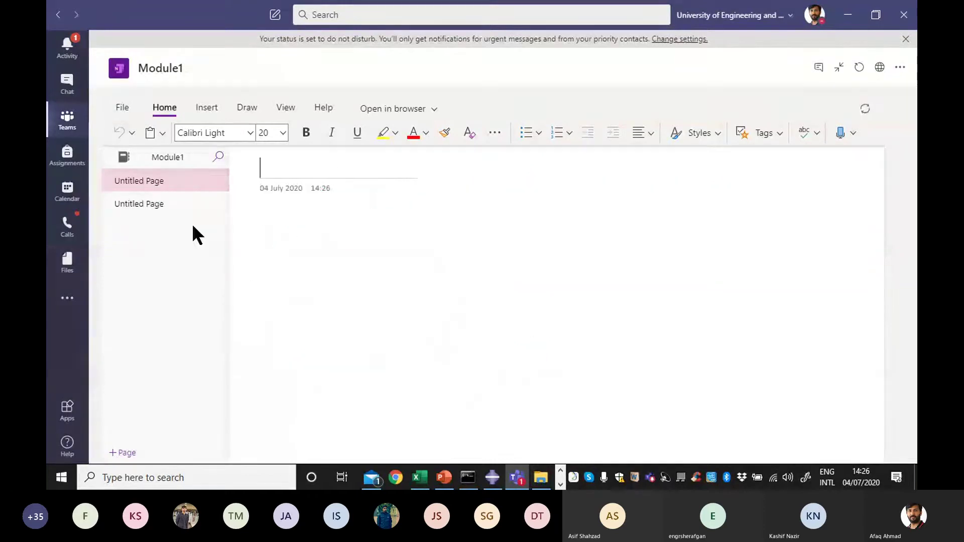
click(166, 210)
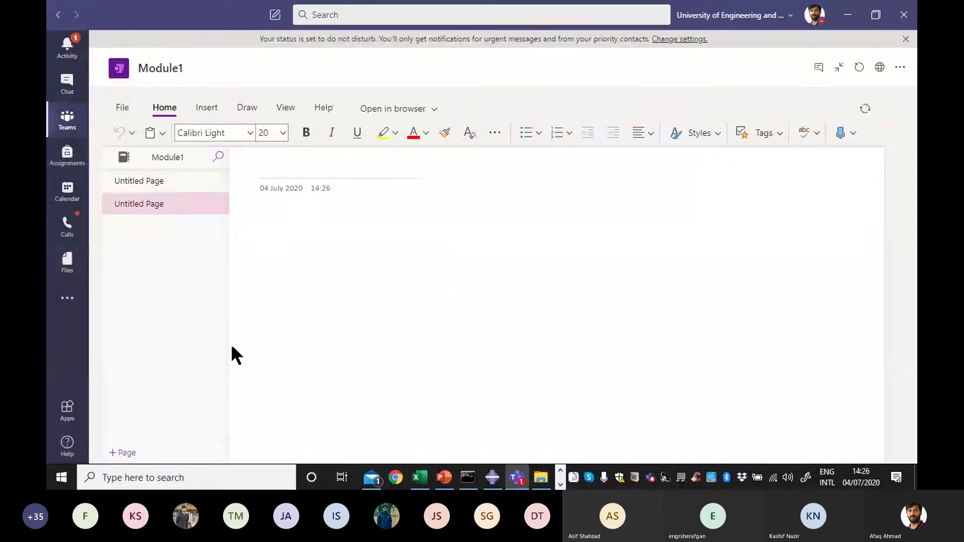
- Draw the beam's long rectangular side view with the black pen and a double-headed length dimension line beneath it
click(245, 108)
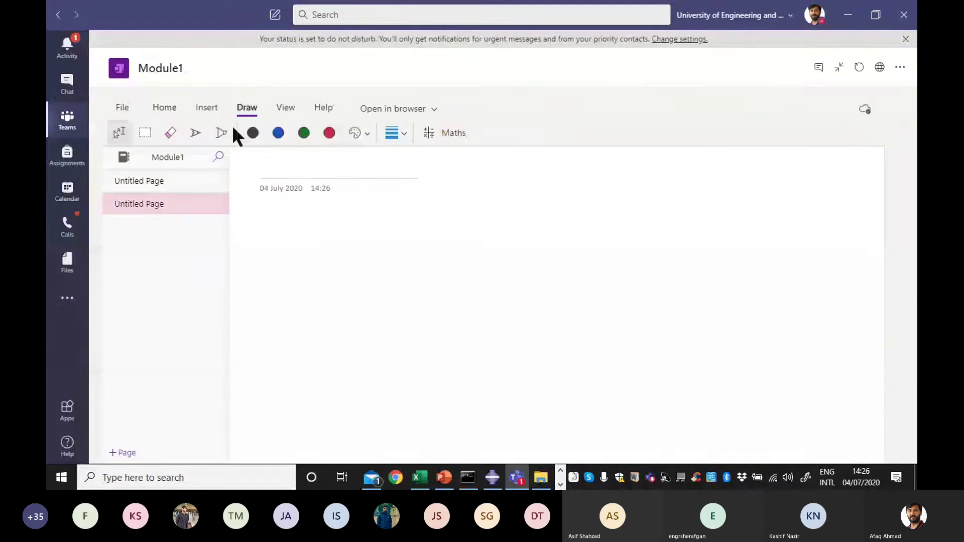
click(252, 132)
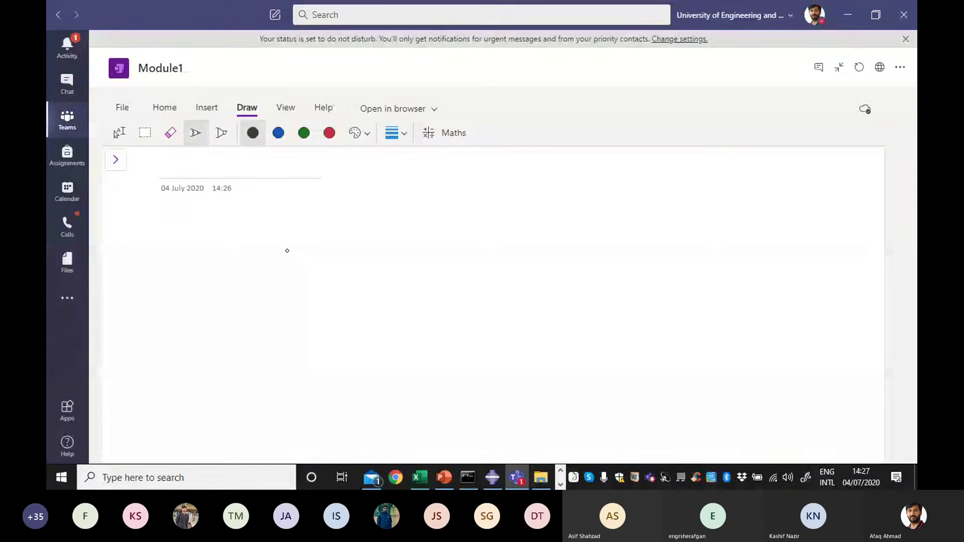
drag(274, 245, 279, 316)
mouse_move(276, 244)
mouse_down()
mouse_move(623, 252)
mouse_move(622, 317)
mouse_up()
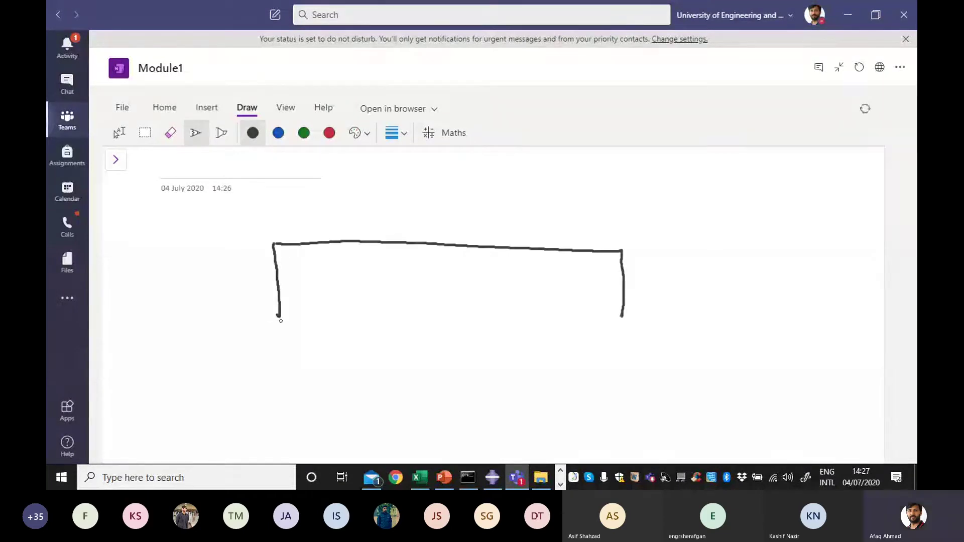
mouse_move(279, 320)
mouse_down()
mouse_move(630, 331)
mouse_move(628, 320)
mouse_up()
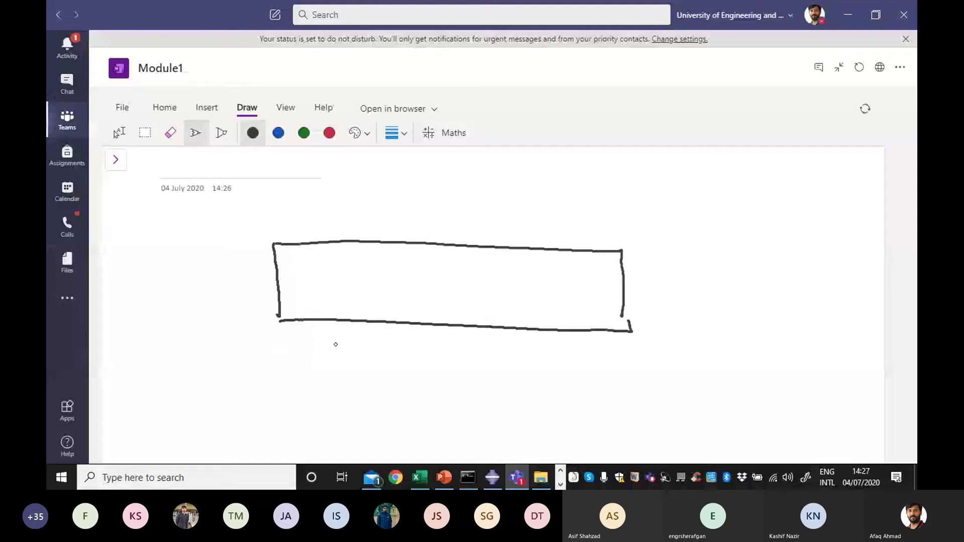
mouse_move(279, 355)
mouse_down()
mouse_move(282, 368)
mouse_move(639, 375)
mouse_up()
drag(293, 360, 282, 373)
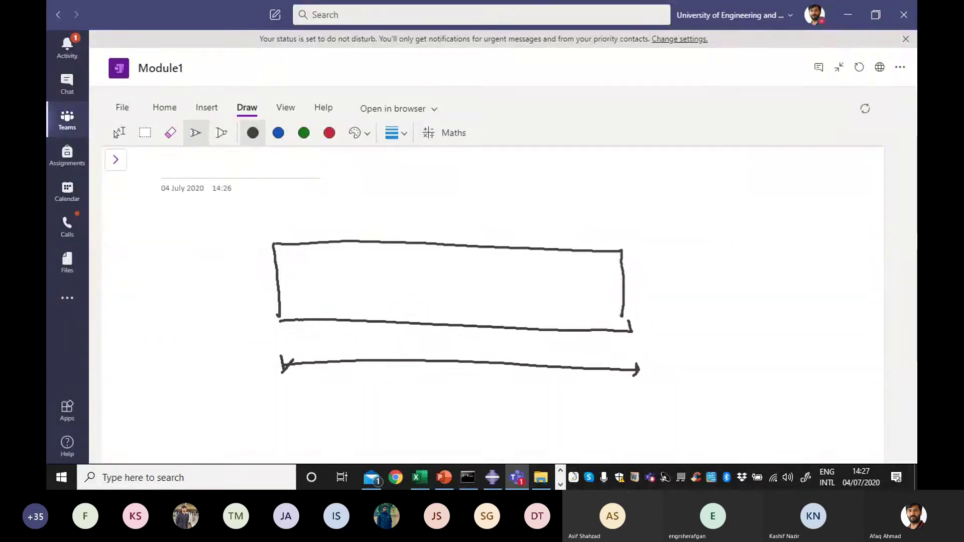
- Write 3660 in black beneath the beam's length dimension line
drag(403, 377, 400, 400)
mouse_move(453, 378)
mouse_down()
mouse_move(455, 400)
mouse_move(439, 392)
mouse_up()
drag(475, 378, 464, 393)
mouse_move(500, 381)
mouse_down()
mouse_move(490, 384)
mouse_move(499, 381)
mouse_up()
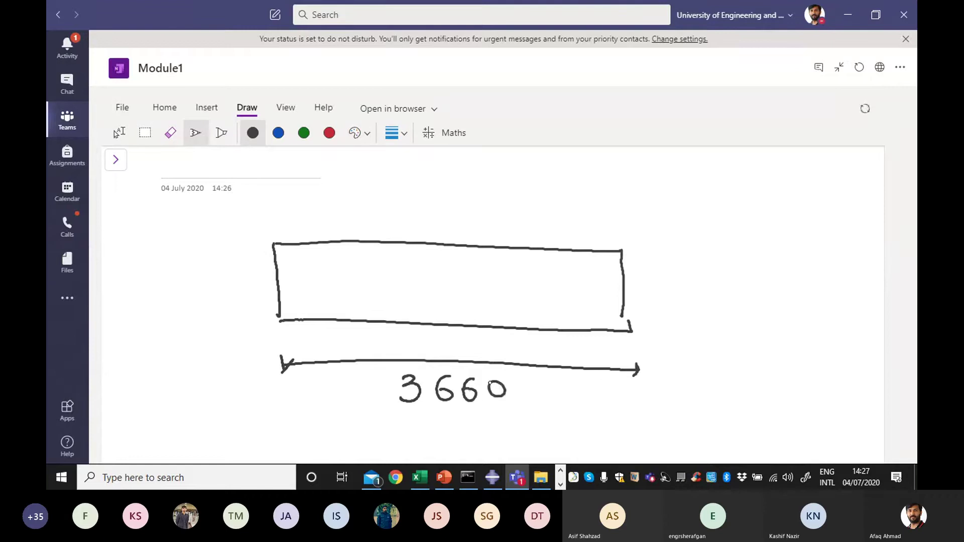
- Draw the steel bar in green just above the beam's bottom edge, with short upturned ends
click(304, 134)
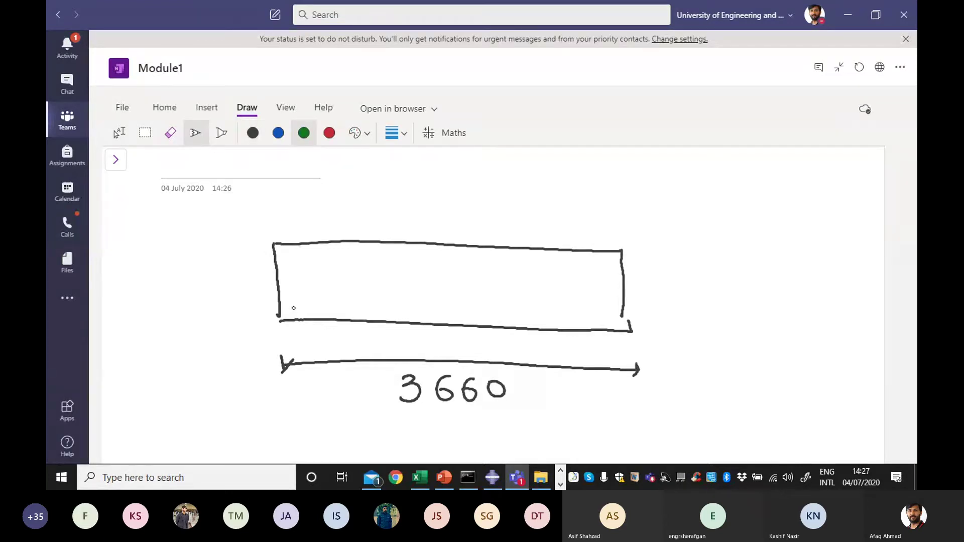
drag(294, 308, 606, 312)
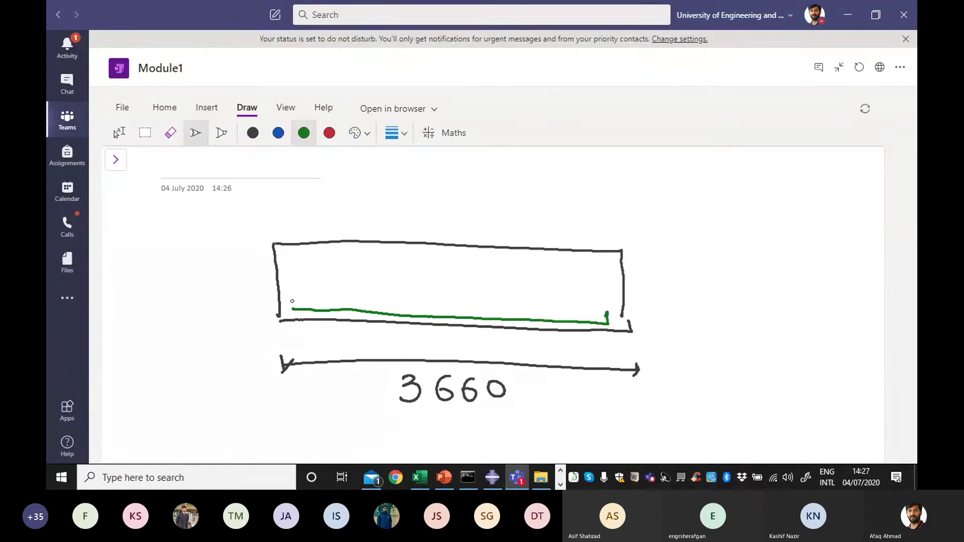
drag(292, 301, 294, 309)
- Mark the concrete cover in red as 65 at both beam ends and at the bottom edge
click(329, 133)
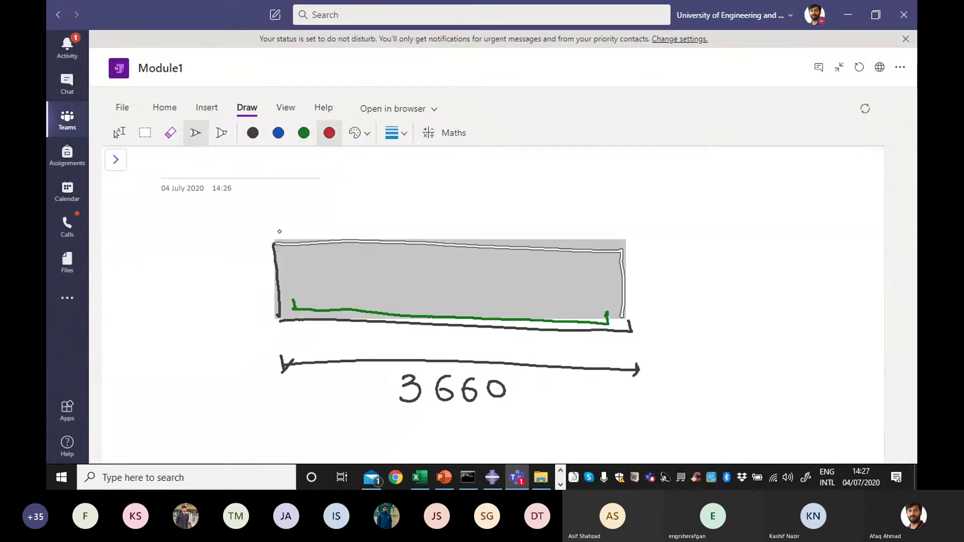
mouse_move(274, 226)
mouse_down()
mouse_move(287, 230)
mouse_move(275, 212)
mouse_up()
drag(302, 198, 290, 213)
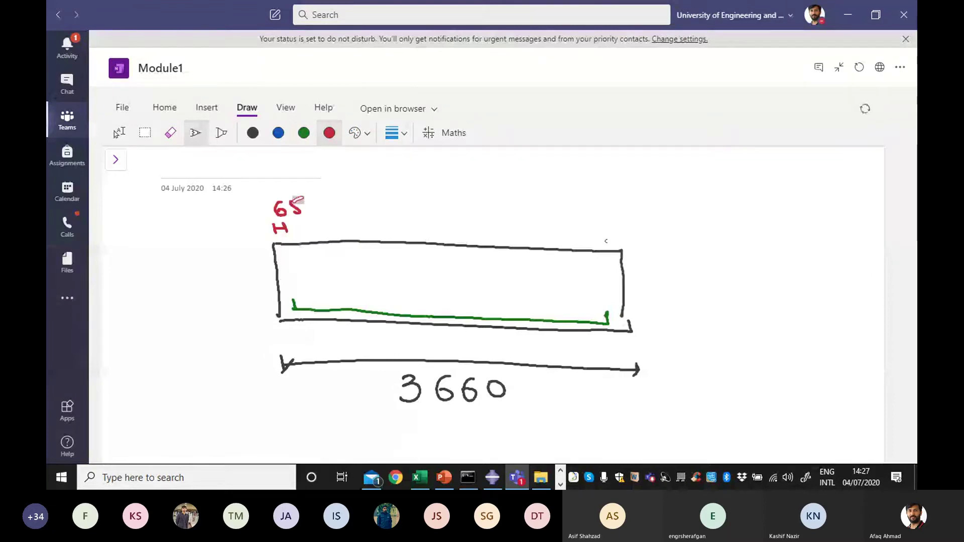
mouse_move(602, 237)
mouse_down()
mouse_move(617, 245)
mouse_move(614, 226)
mouse_up()
drag(638, 215, 629, 229)
drag(637, 315, 647, 329)
drag(668, 316, 665, 321)
mouse_move(681, 315)
mouse_down()
mouse_move(686, 326)
mouse_move(692, 312)
mouse_up()
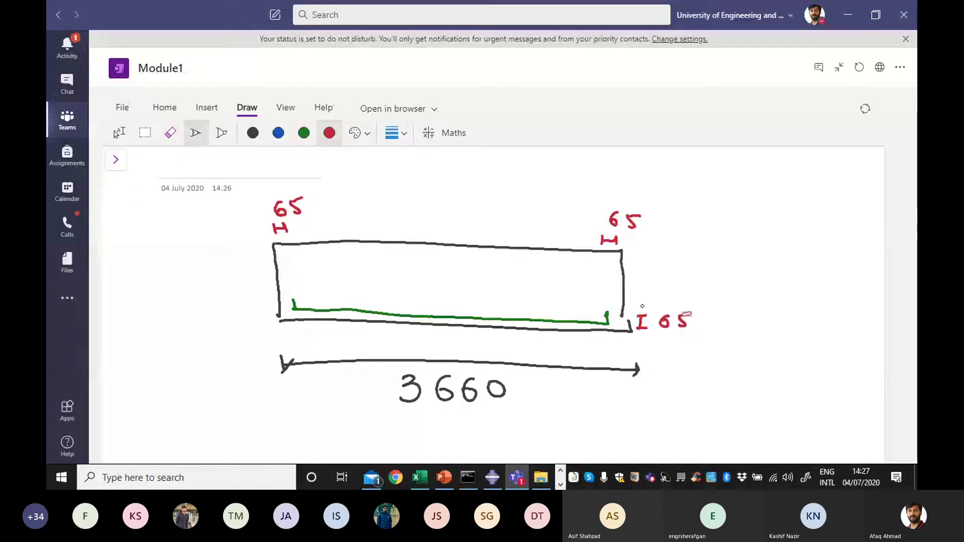
- Draw a blue double-headed dimension line above the green bar and label it 3530, checking the length in the Excel workbook
click(279, 133)
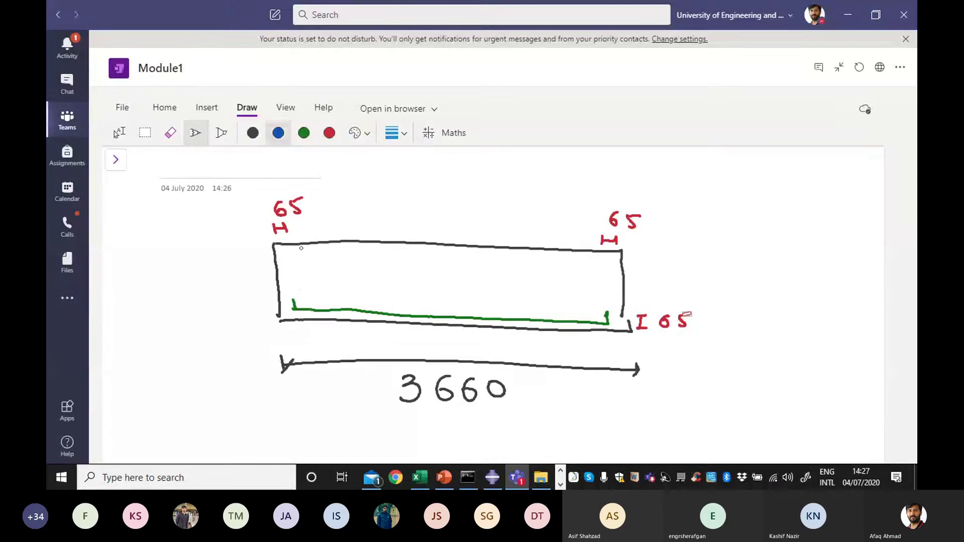
mouse_move(296, 277)
mouse_down()
mouse_move(297, 289)
mouse_move(356, 284)
mouse_move(605, 302)
mouse_move(600, 308)
mouse_up()
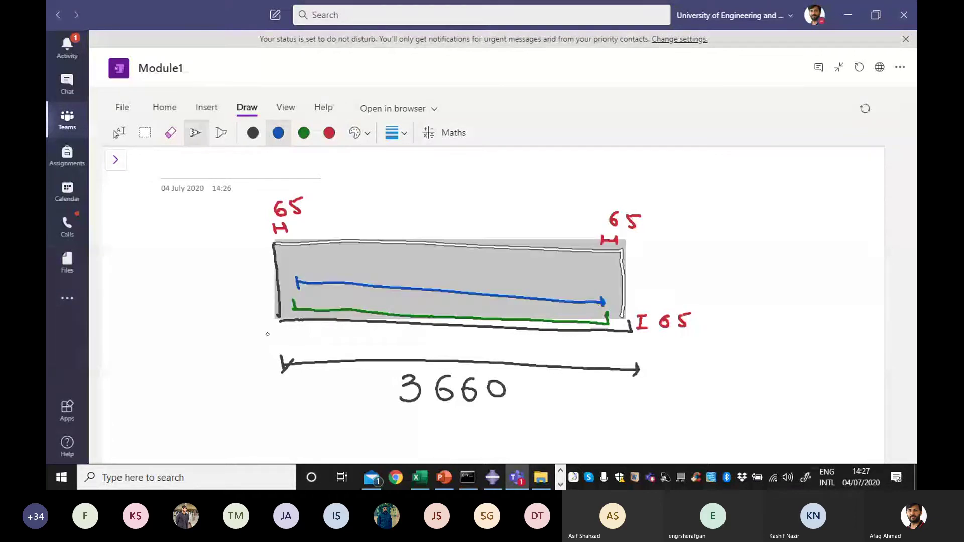
click(426, 481)
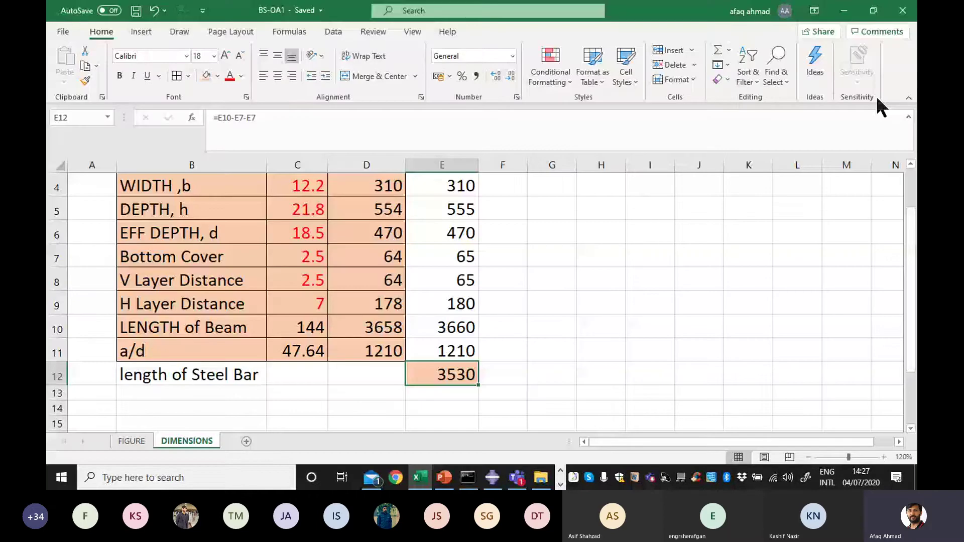
key(alt+Tab)
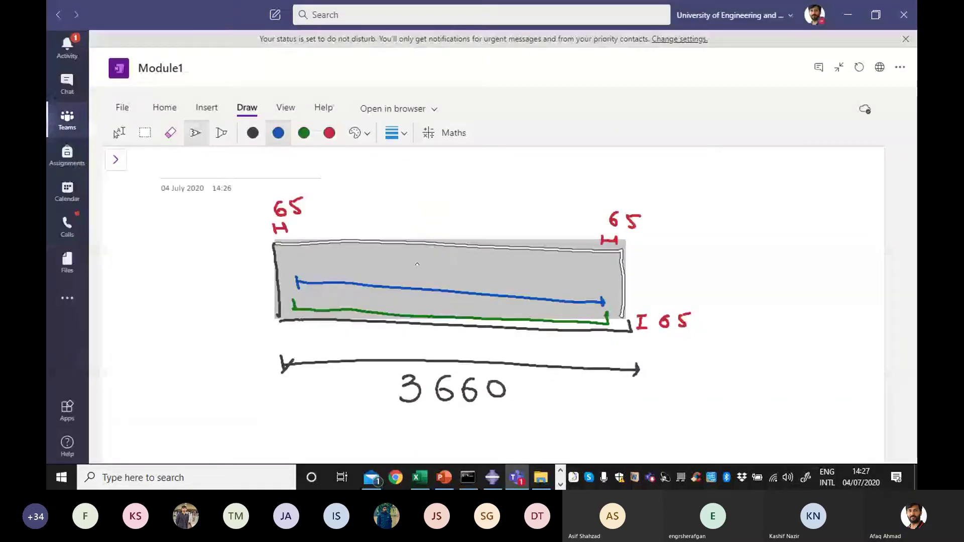
mouse_move(421, 265)
mouse_down()
mouse_move(422, 282)
mouse_move(441, 284)
mouse_move(455, 268)
mouse_move(470, 275)
mouse_move(462, 284)
mouse_move(481, 273)
mouse_up()
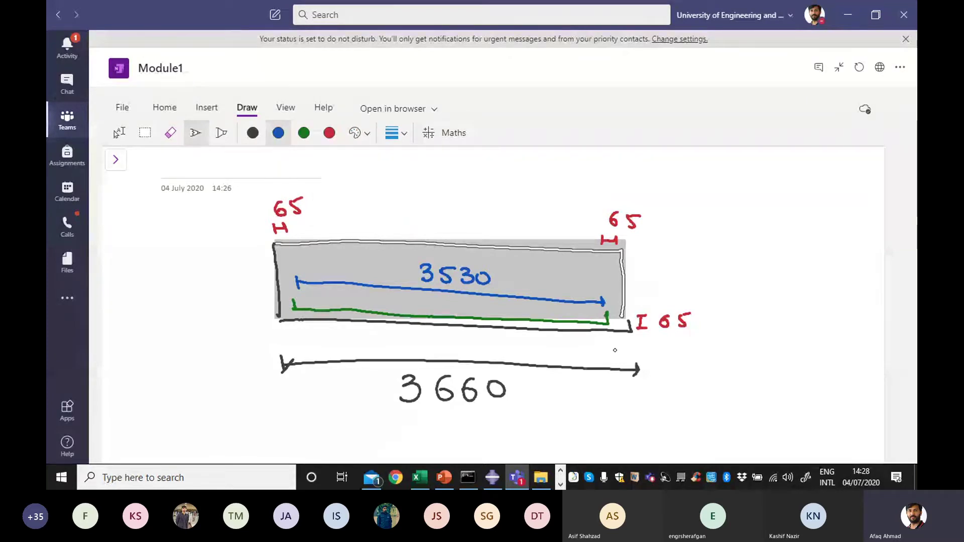
- Switch to Abaqus/CAE, sketch a horizontal line 3530 long starting at 0,0, and finish the "Steel bar" wire part
click(849, 15)
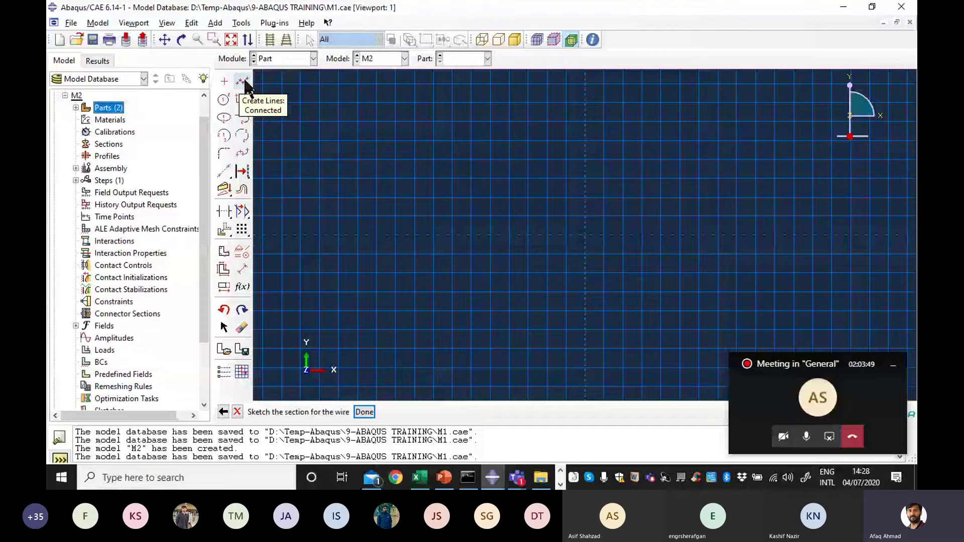
click(242, 82)
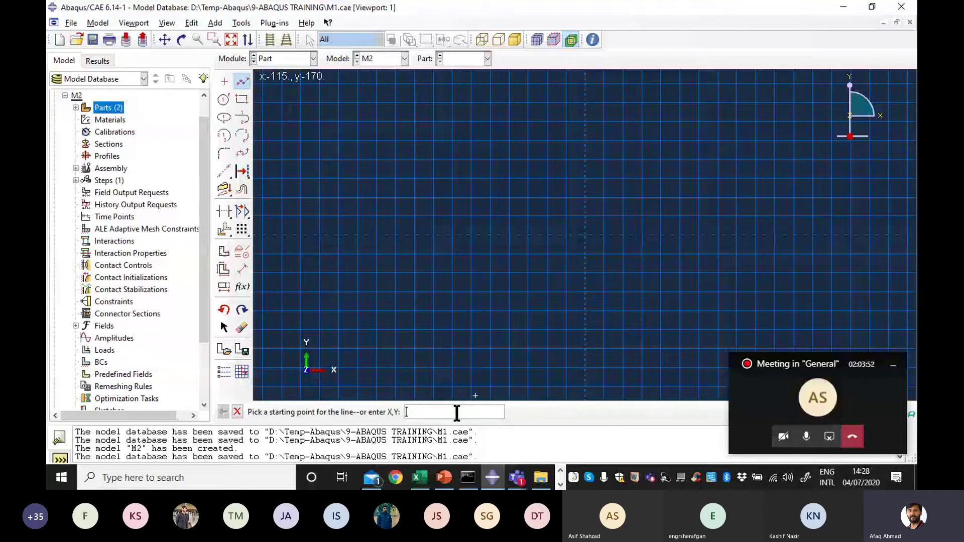
text(0,0)
key(Return)
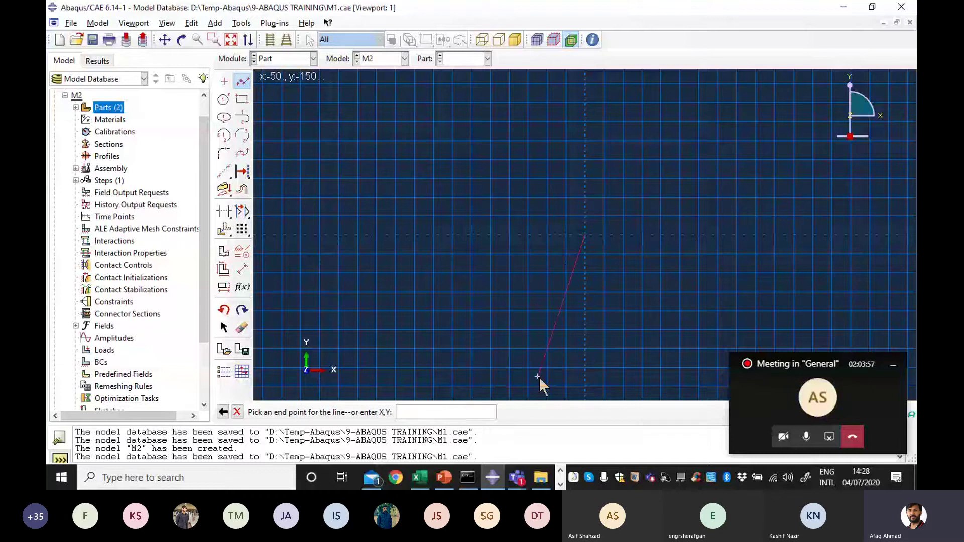
click(428, 484)
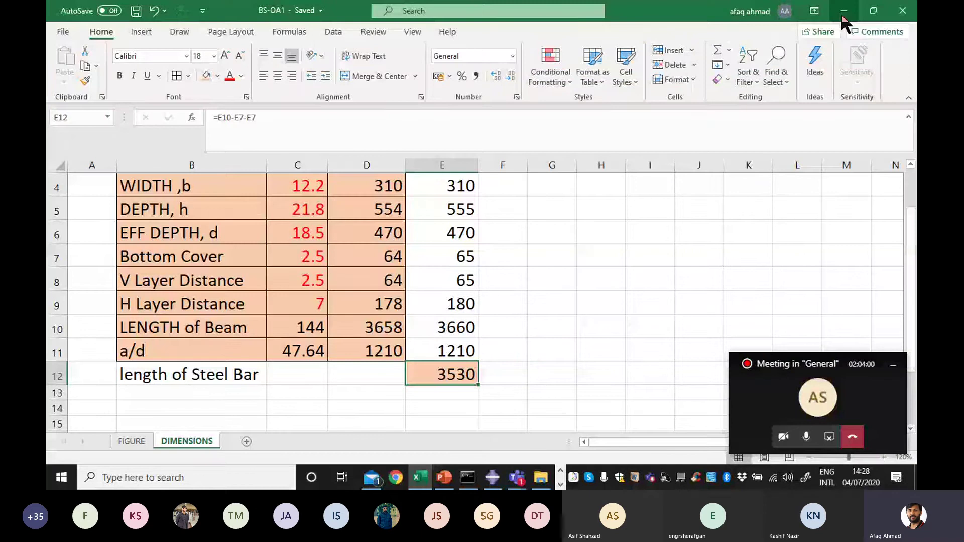
click(843, 14)
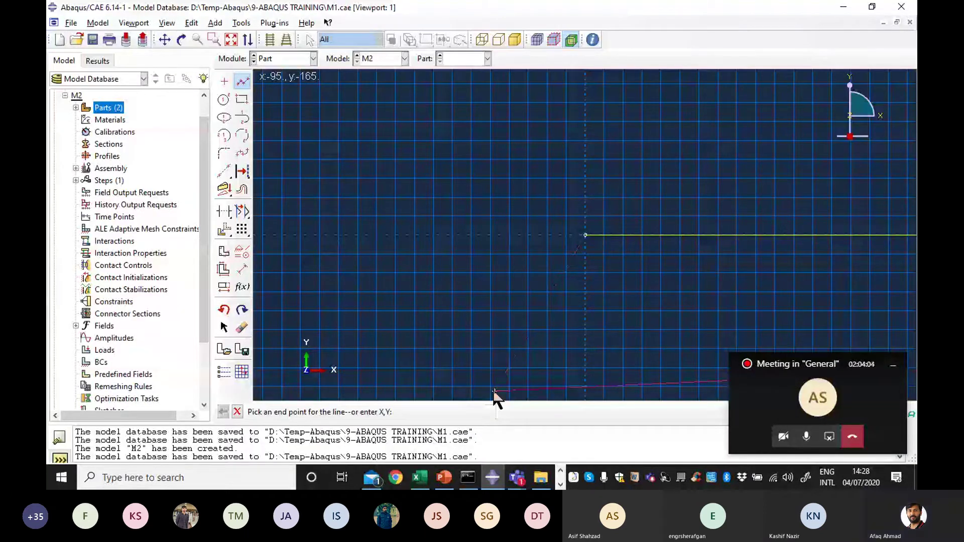
click(235, 412)
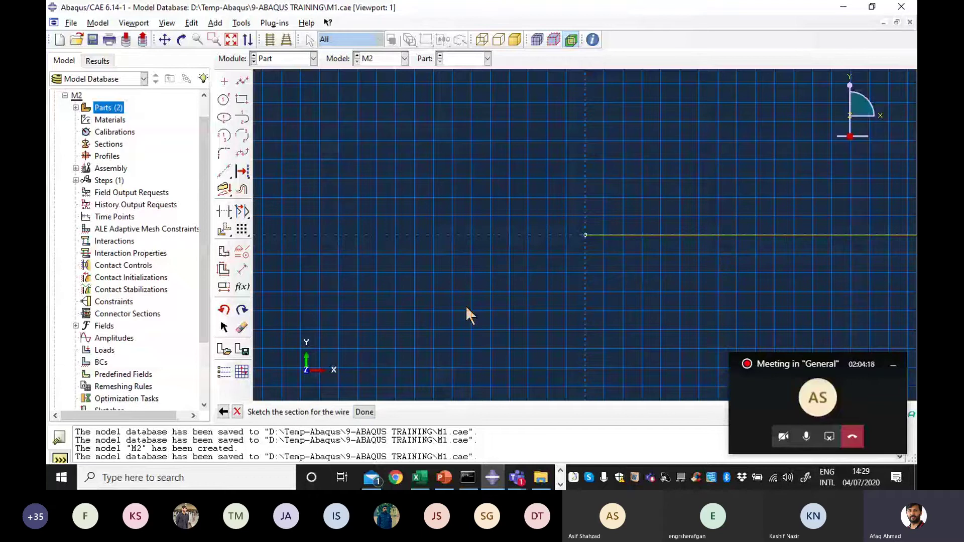
click(366, 411)
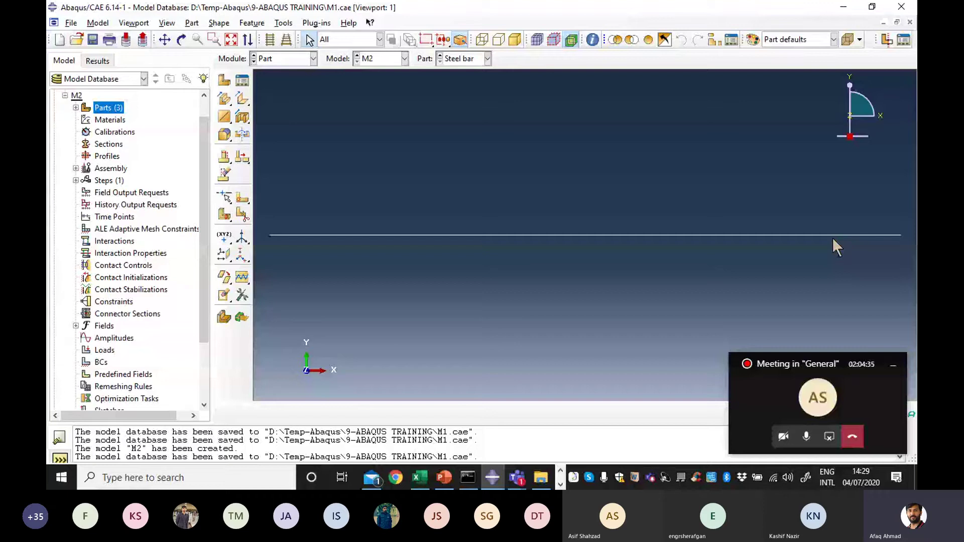
- Review the beam sketch in Teams, model M2's assembly tree in Abaqus/CAE, and the earlier slides in PowerPoint
click(517, 480)
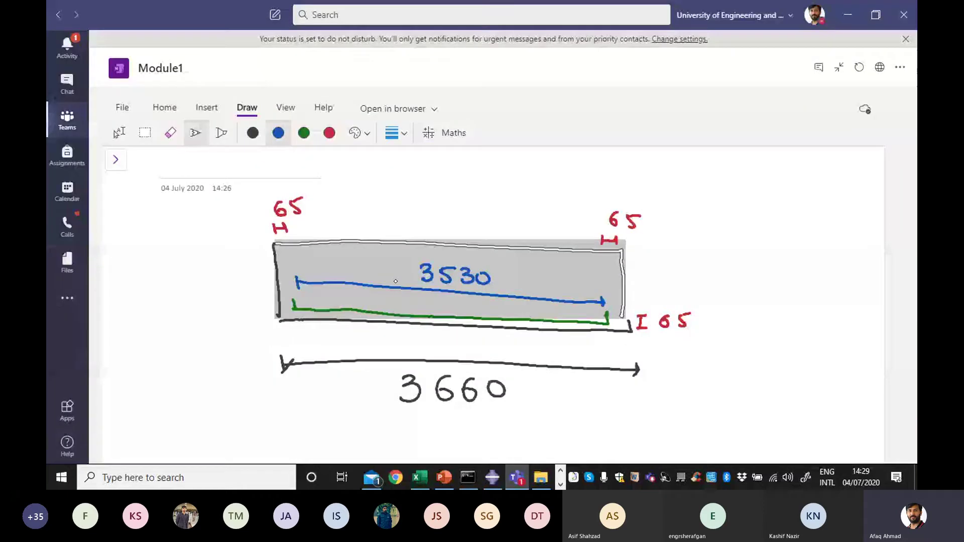
click(847, 16)
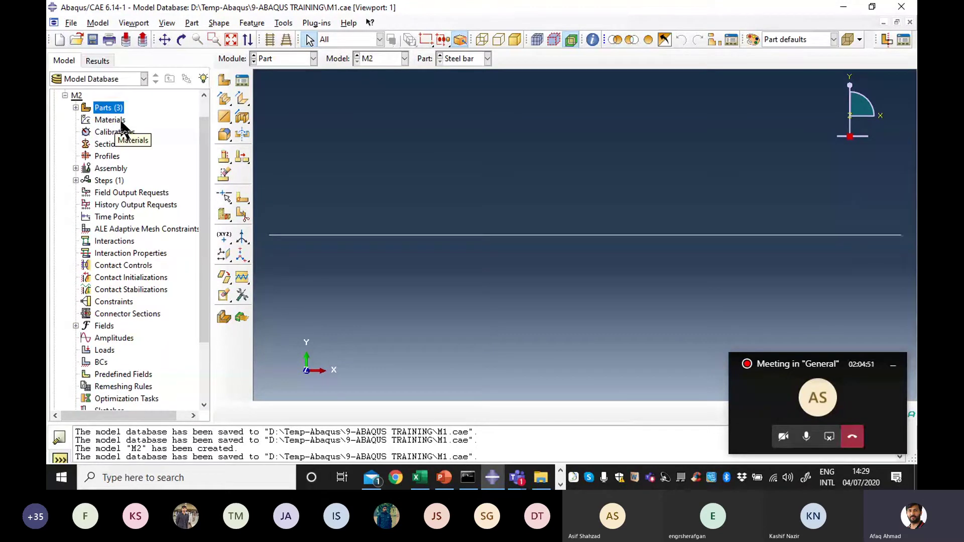
double_click(100, 168)
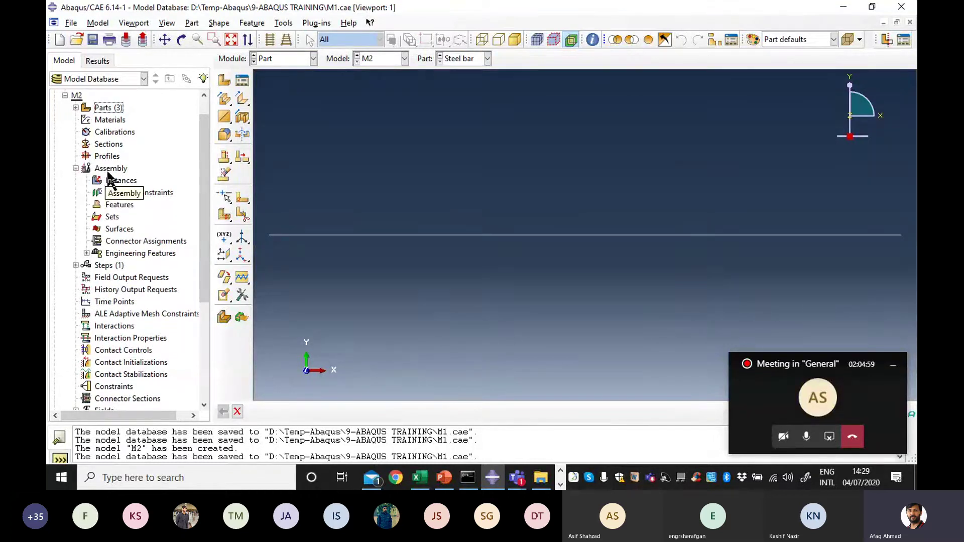
click(445, 477)
scroll(121, 236, up, 6)
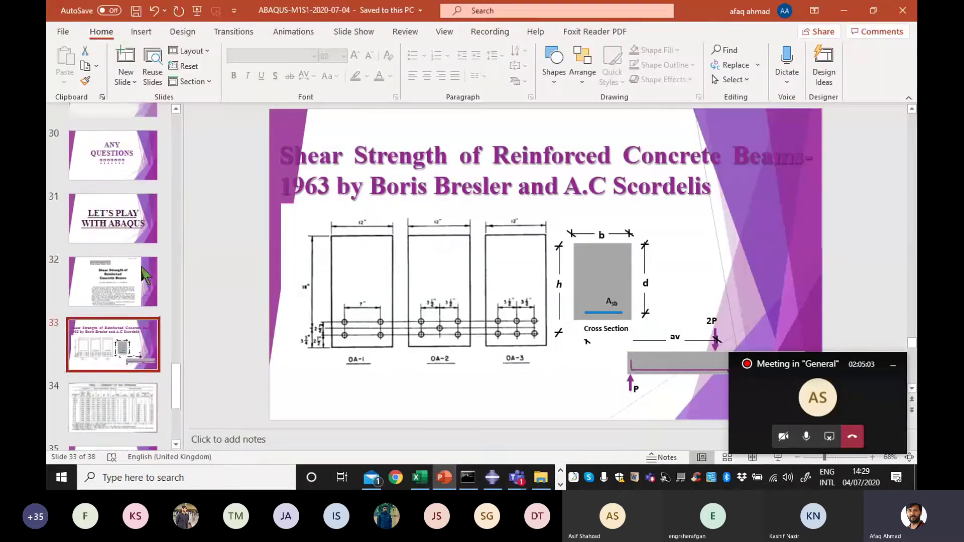
scroll(120, 236, up, 3)
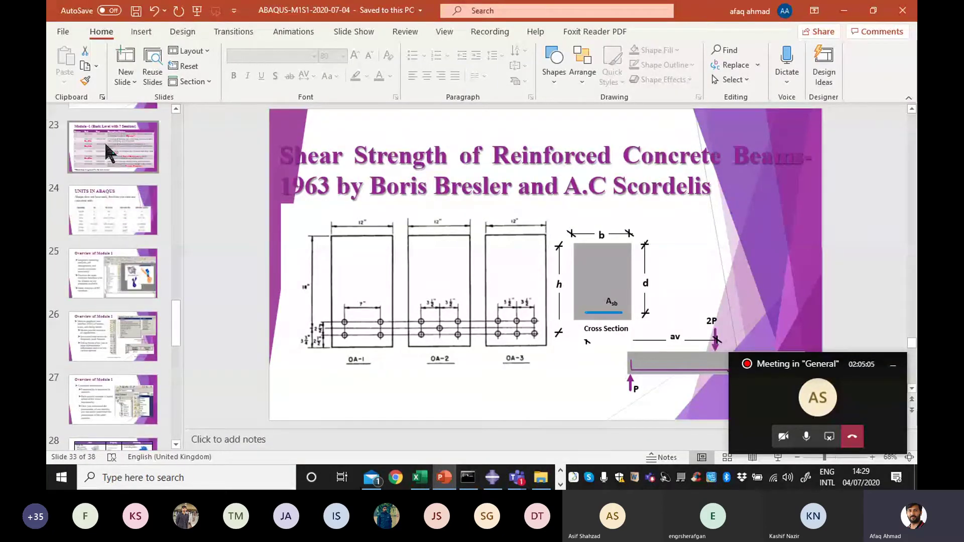
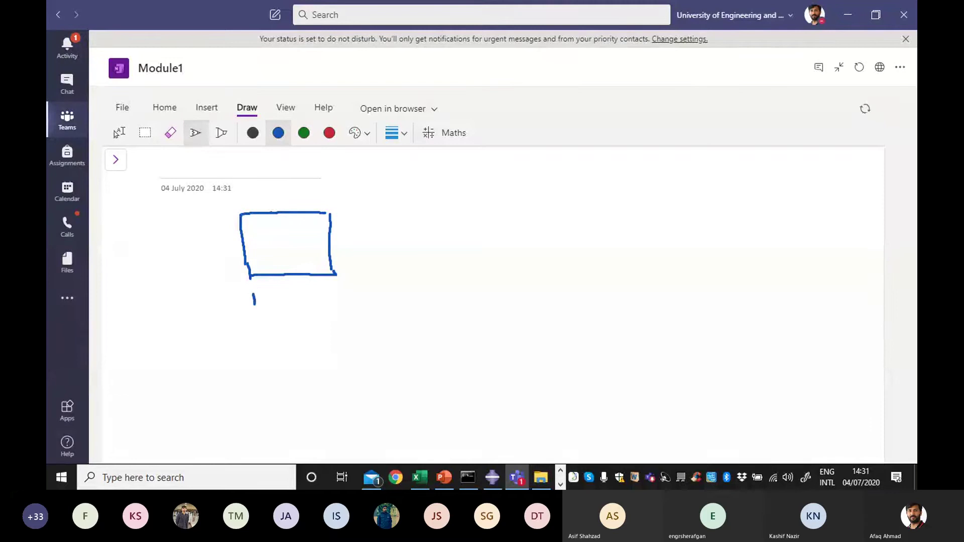
- Dimension the blue plate sketch in the Teams notebook with a width of 310 below it and a depth arrow labelled 310
drag(254, 294, 342, 302)
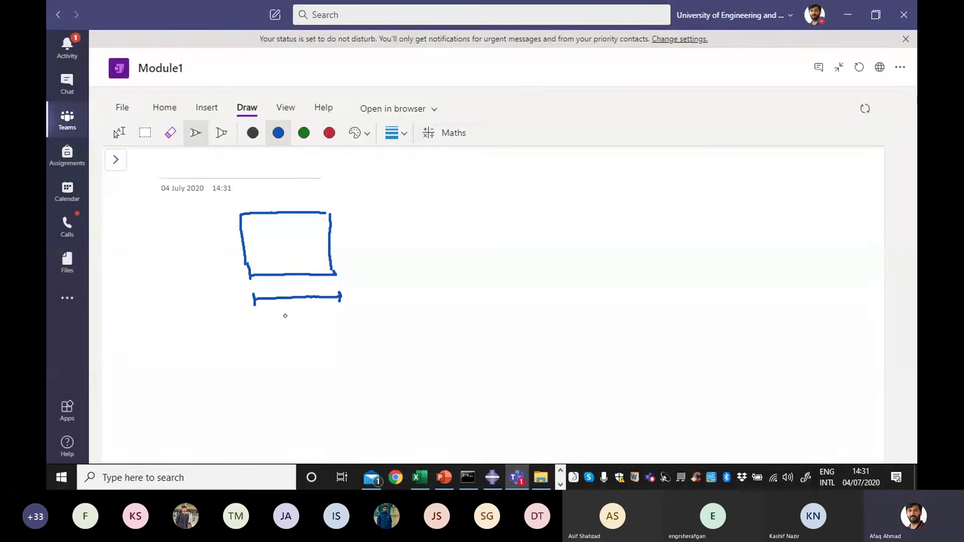
mouse_move(280, 312)
mouse_down()
mouse_move(280, 329)
mouse_move(309, 315)
mouse_up()
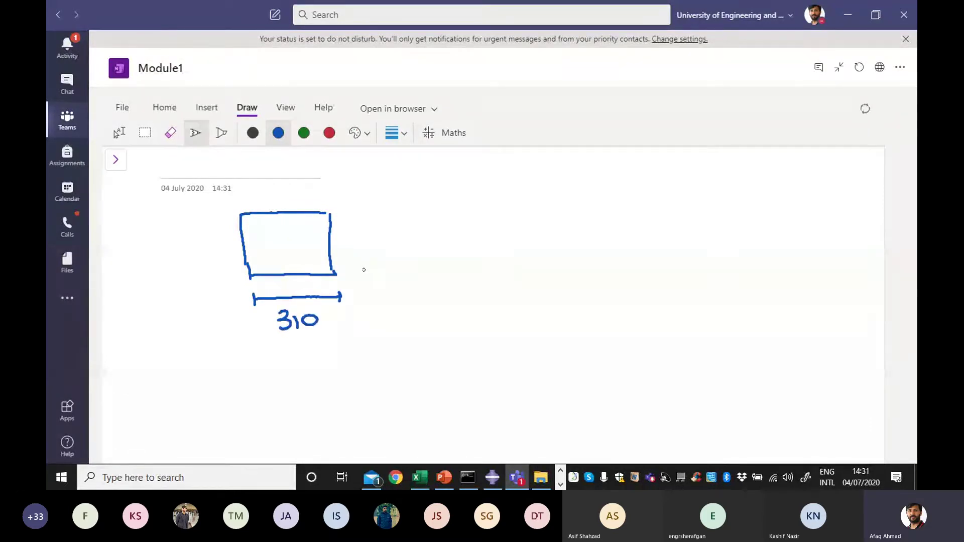
drag(346, 271, 374, 228)
drag(366, 230, 376, 232)
drag(344, 271, 356, 275)
mouse_move(364, 264)
mouse_down()
mouse_move(370, 280)
mouse_move(400, 269)
mouse_move(392, 259)
mouse_up()
- Draw a red vertical dimension line beside the plate sketch, label it 200 mm, and leave the pen tool
click(330, 133)
mouse_move(205, 219)
mouse_down()
mouse_move(213, 216)
mouse_move(215, 282)
mouse_up()
mouse_move(144, 266)
mouse_down()
mouse_move(161, 275)
mouse_move(179, 266)
mouse_move(182, 283)
mouse_move(211, 266)
mouse_up()
right_click(217, 249)
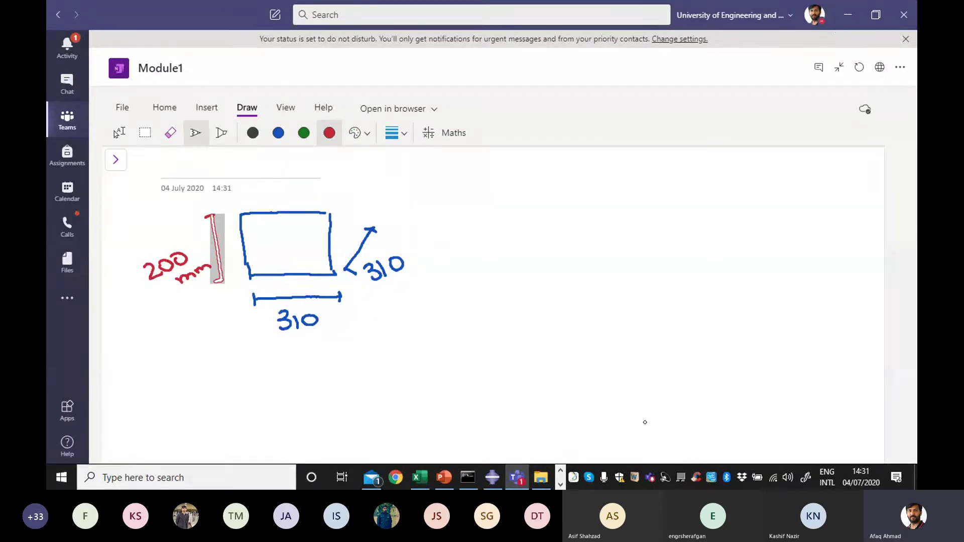
key(Escape)
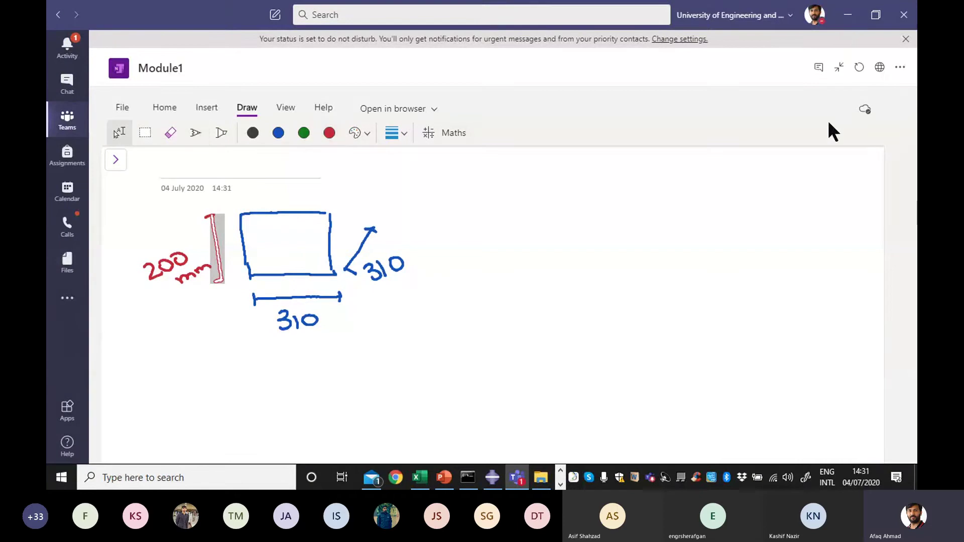
- Switch to Abaqus/CAE and create a 3D deformable solid extrusion part named "Steel Plate" in model M2 with approximate size 1000
click(853, 20)
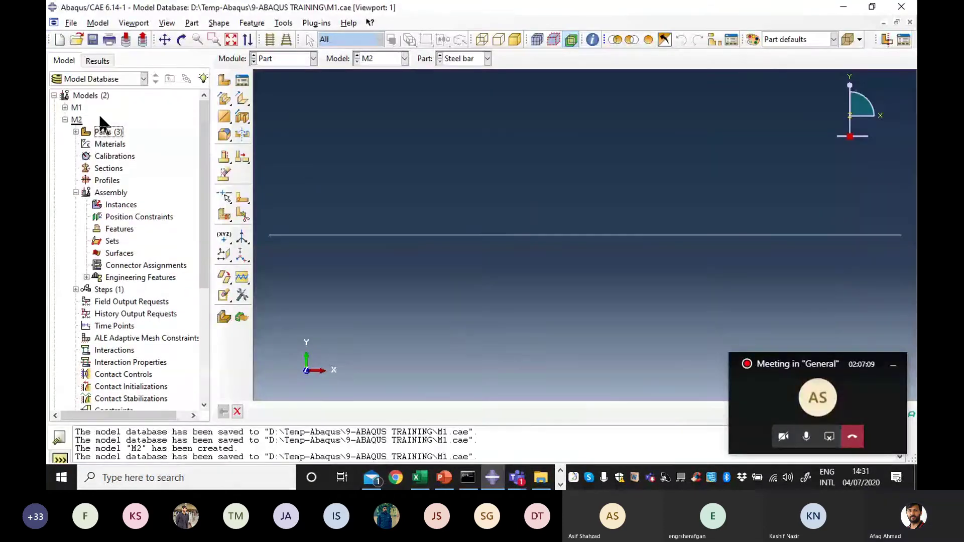
double_click(103, 132)
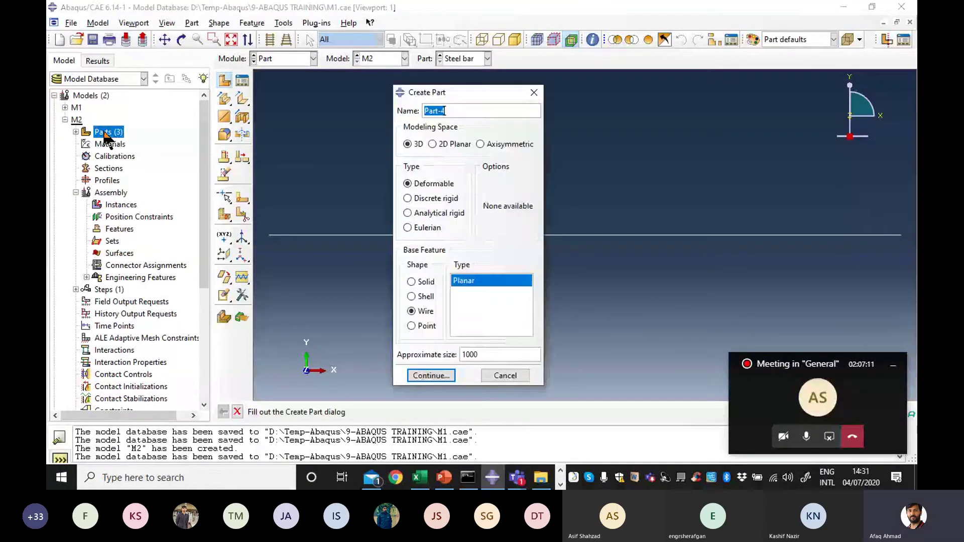
text(Ste)
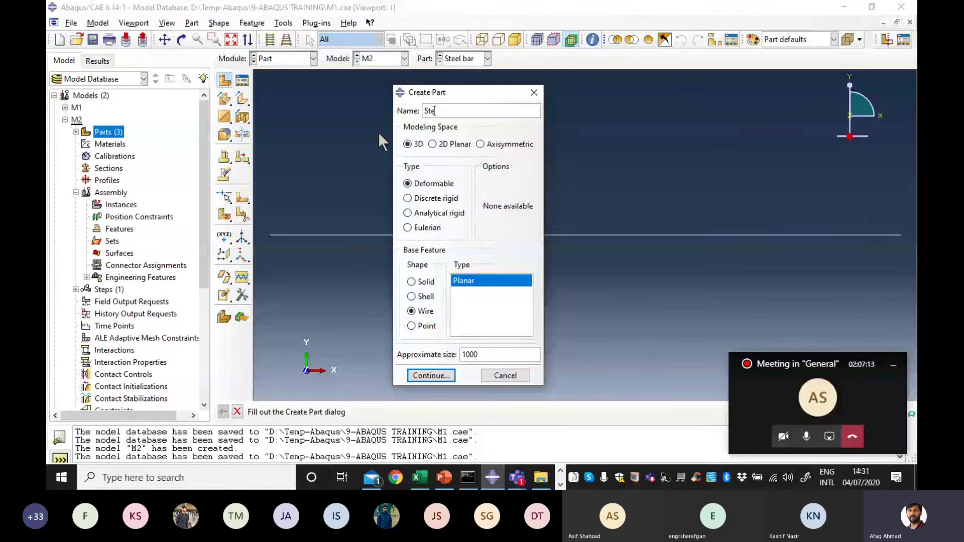
text(el Plate)
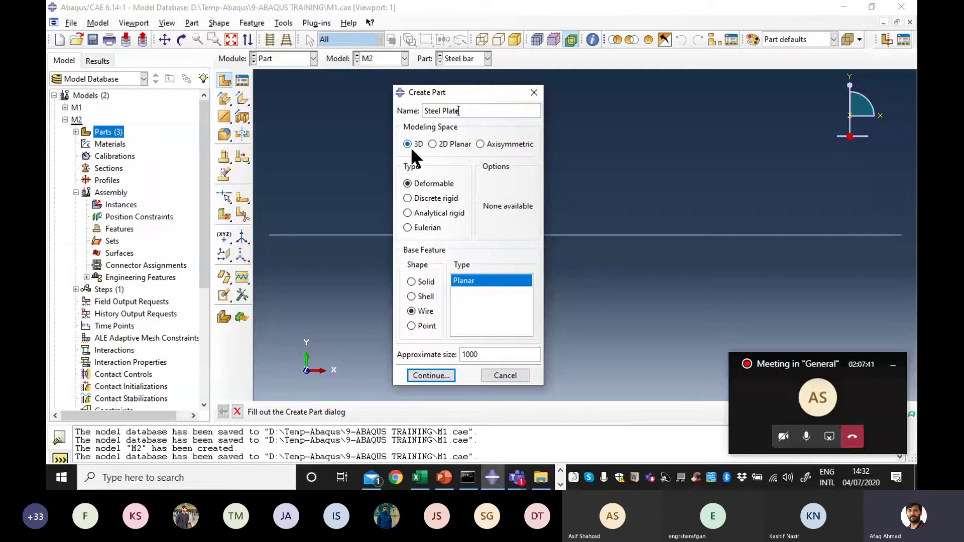
click(412, 282)
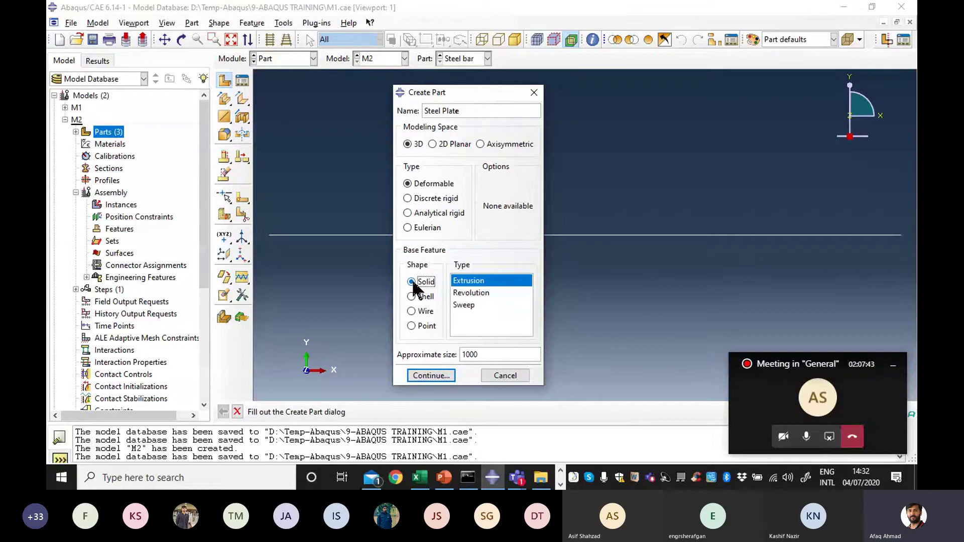
click(424, 376)
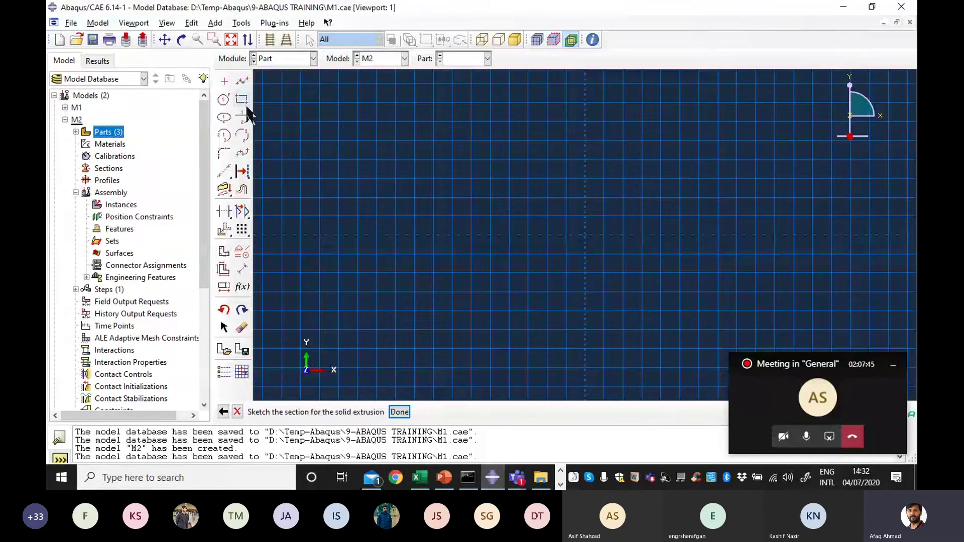
- Sketch the Steel Plate section as a rectangle from 0,0 to 310,200, checking the dimensions against the Teams plate sketch
click(243, 100)
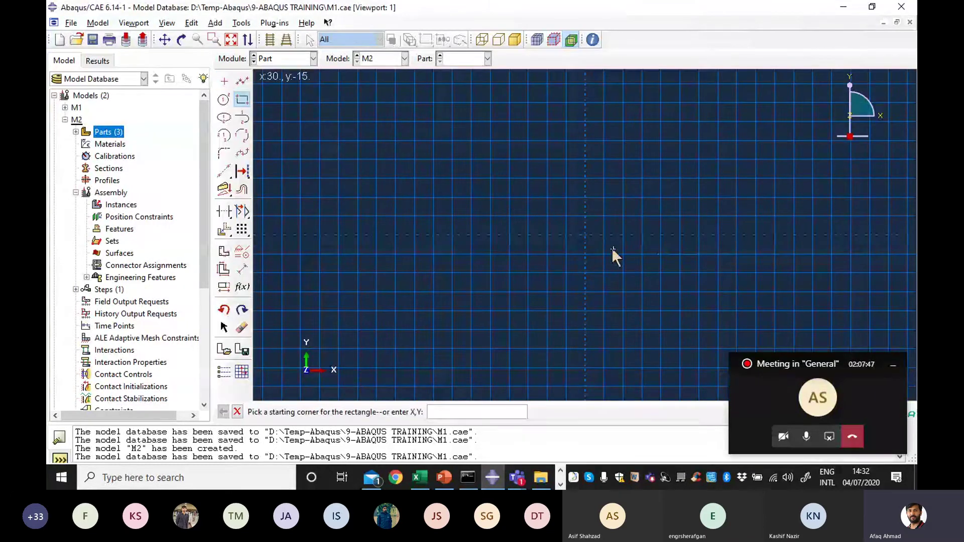
text(0)
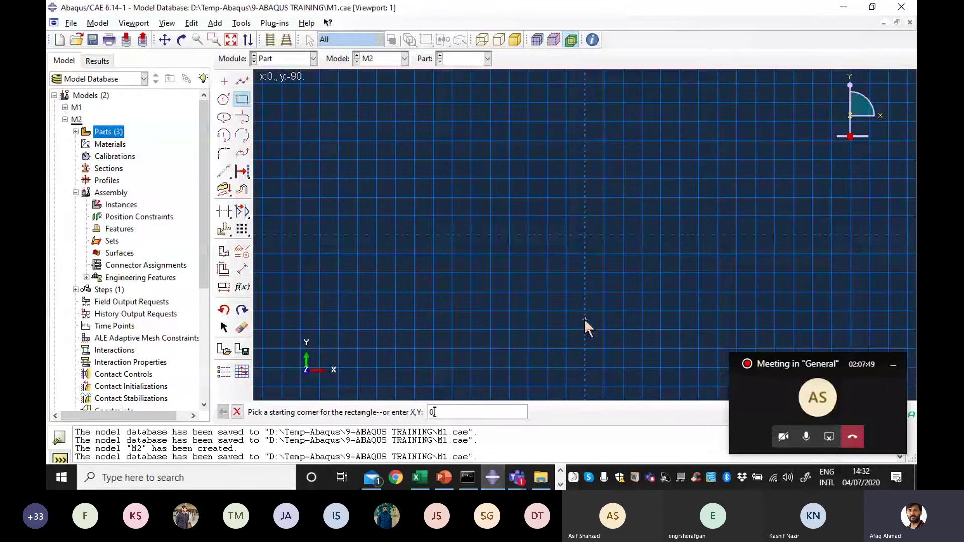
text(,0)
key(Return)
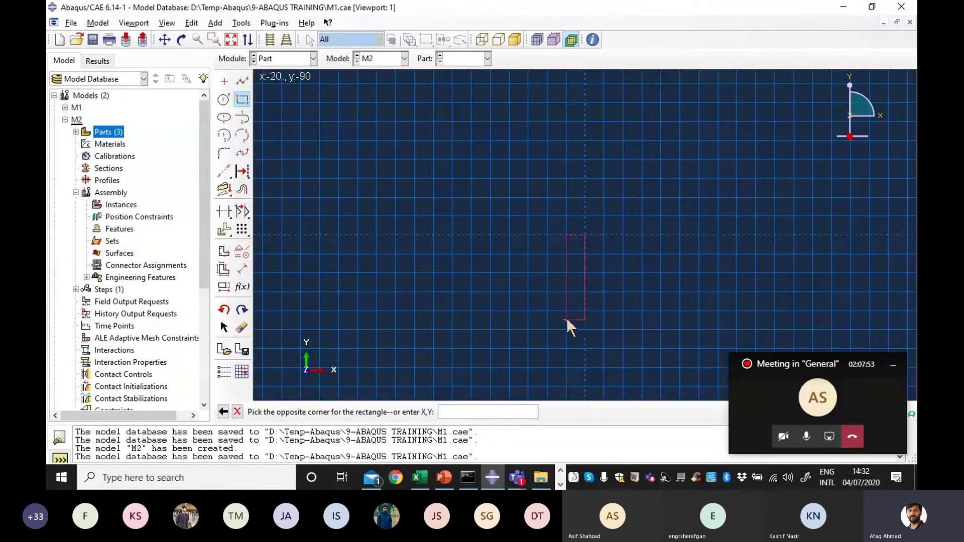
mouse_move(516, 478)
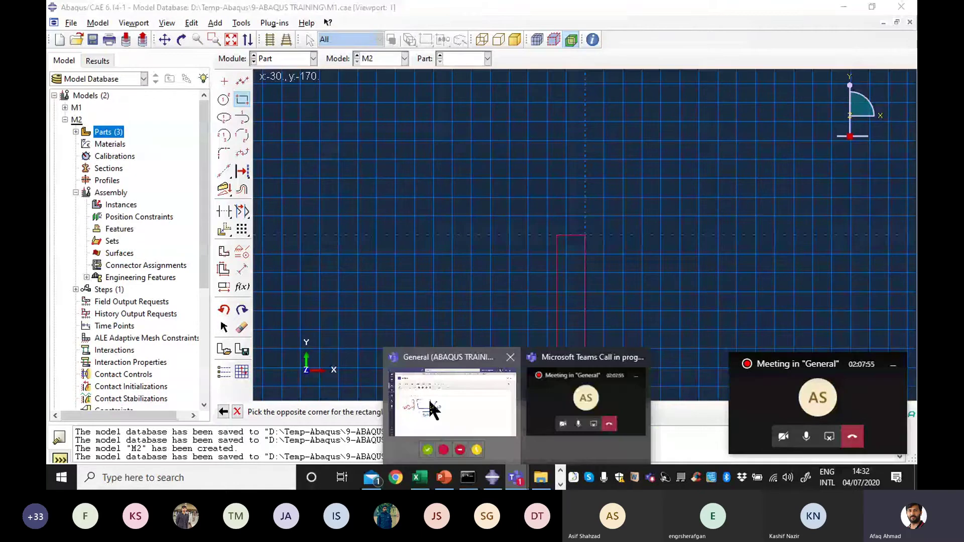
click(433, 411)
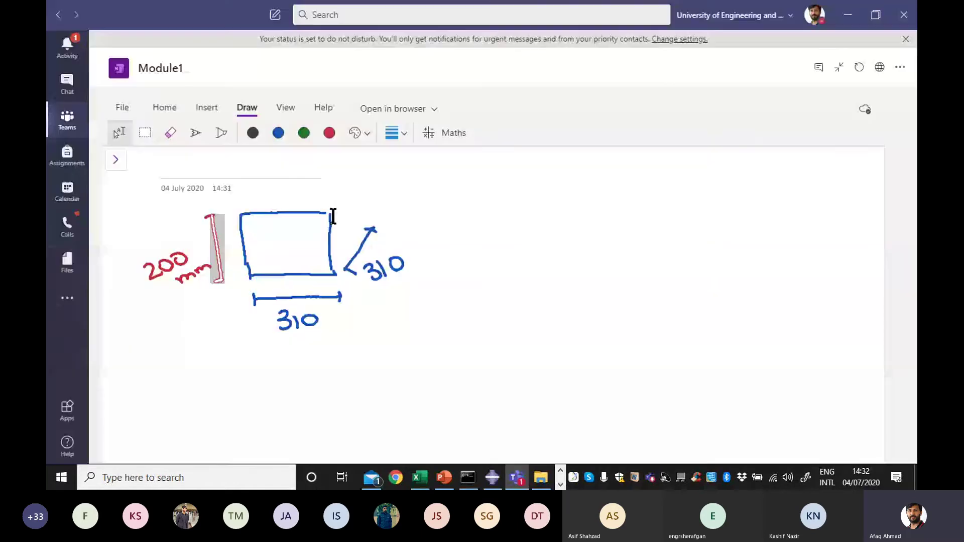
click(848, 14)
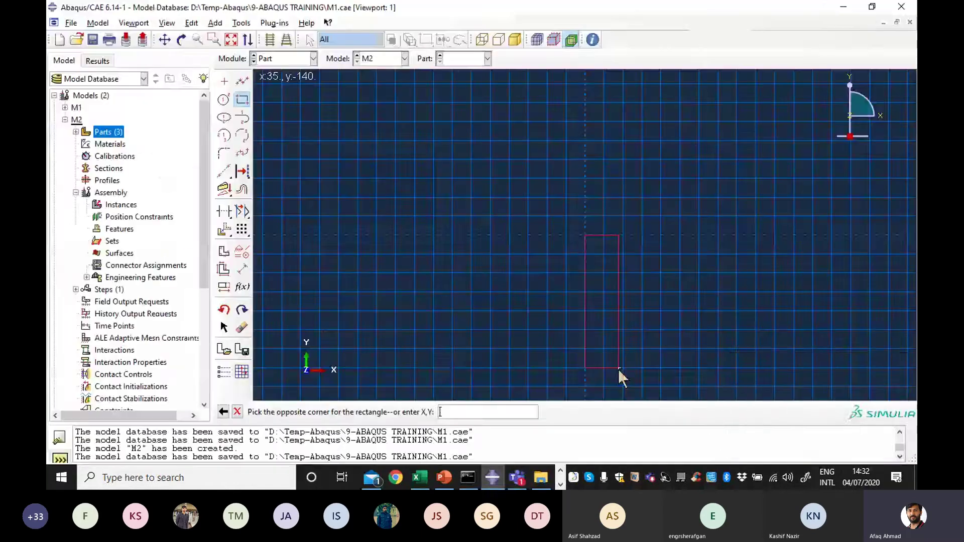
text(310)
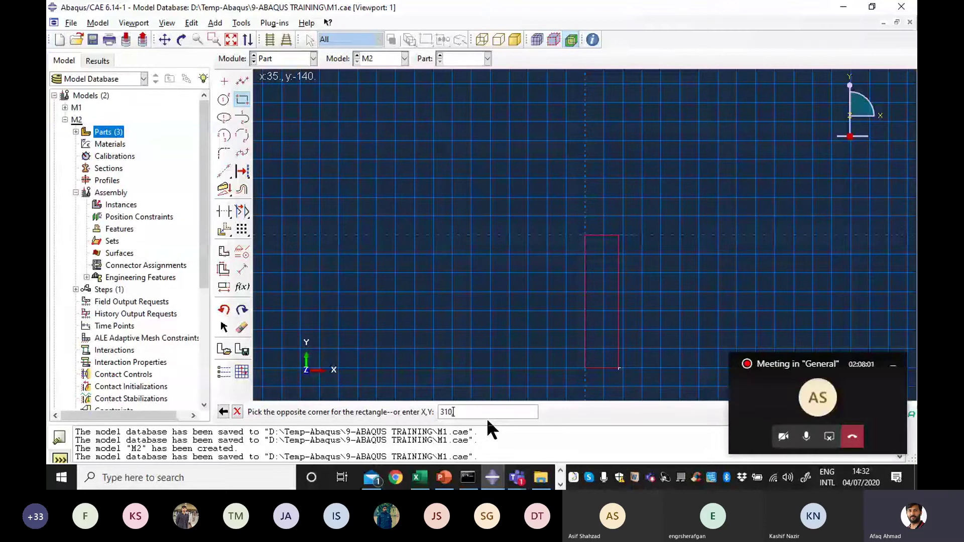
text(,200)
key(Return)
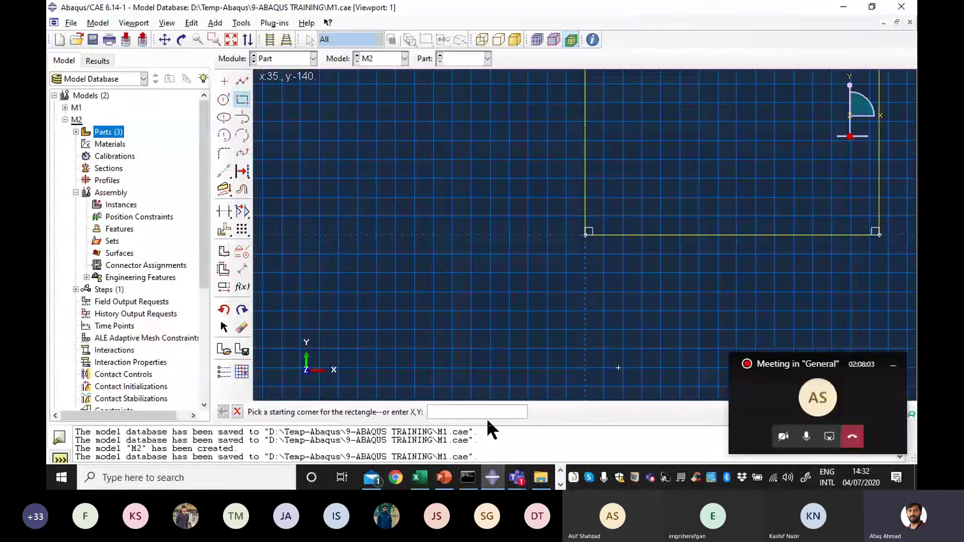
click(239, 411)
- Finish the Steel Plate section sketch and extrude it to a depth of 310
click(409, 406)
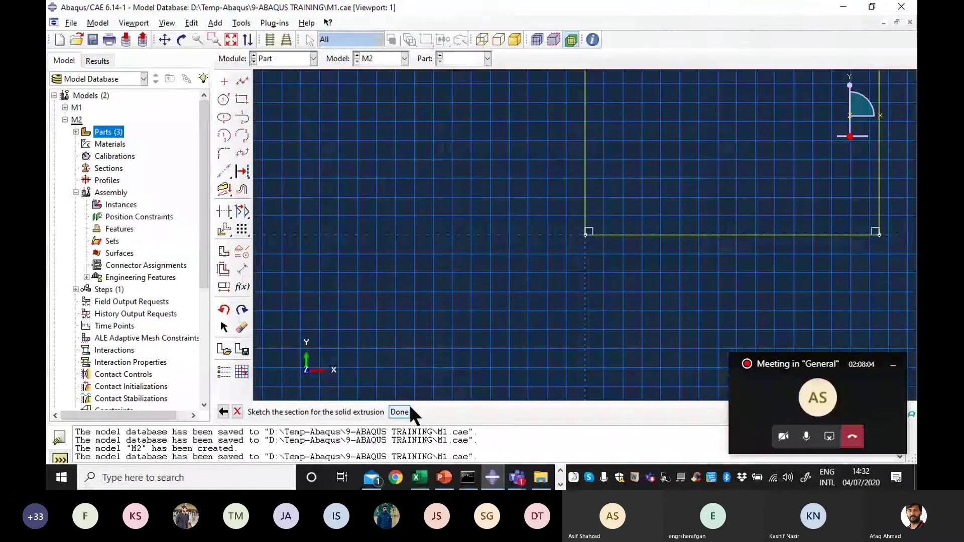
text(3)
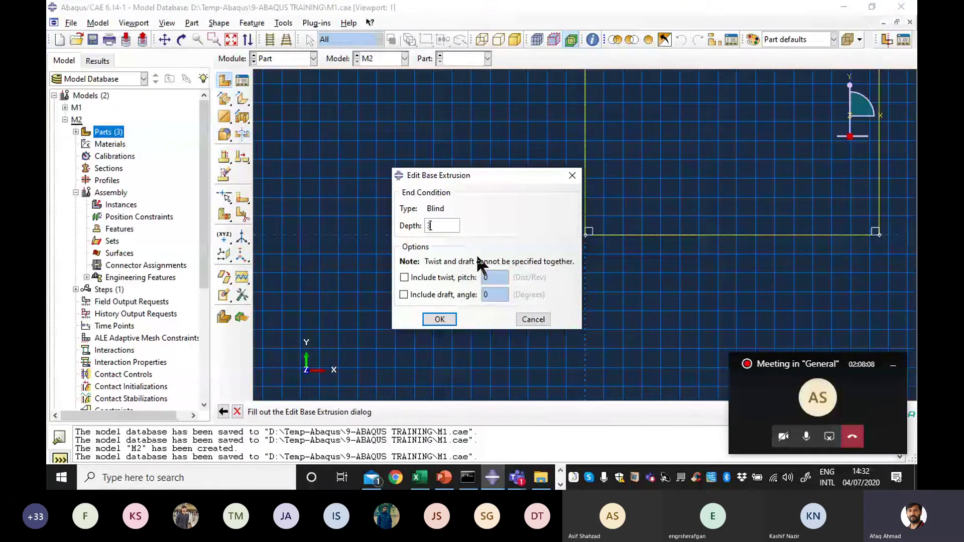
text(10)
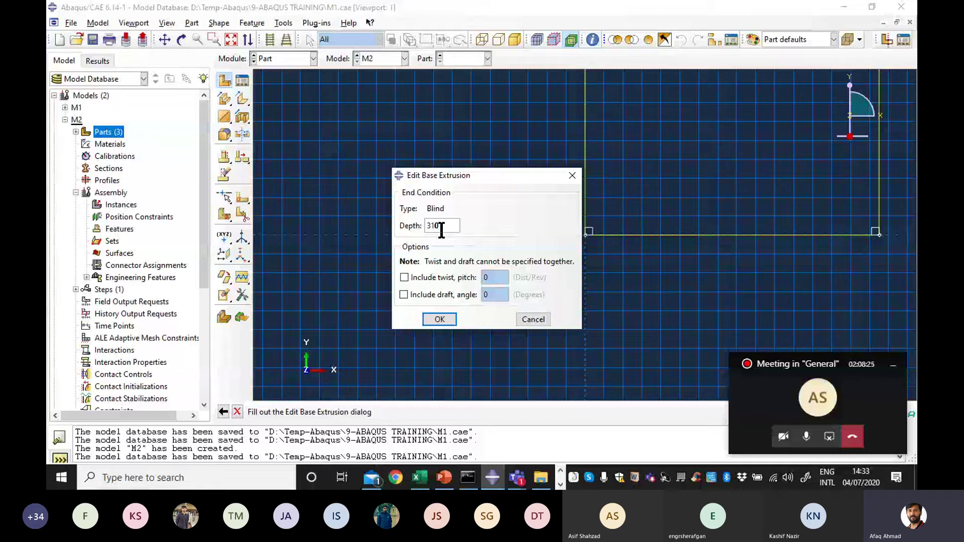
click(449, 320)
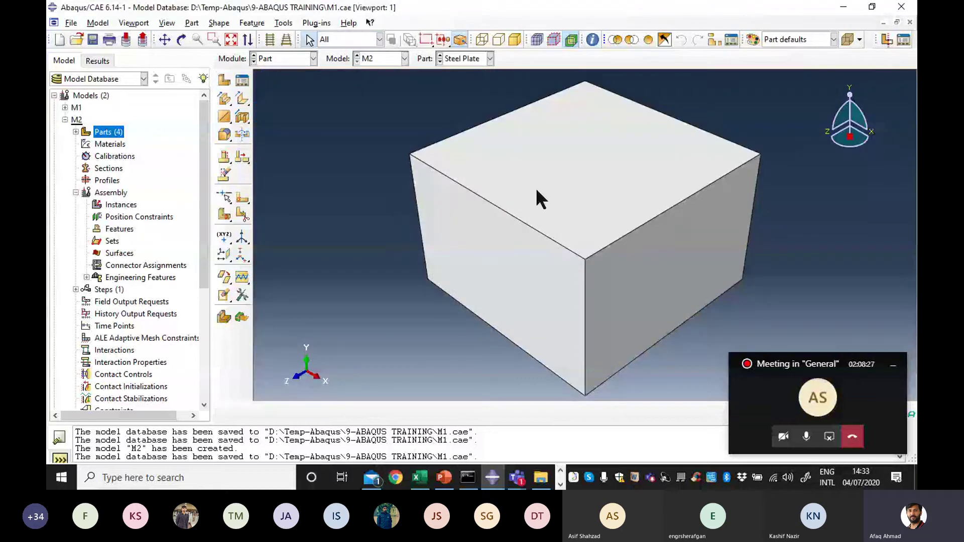
click(504, 320)
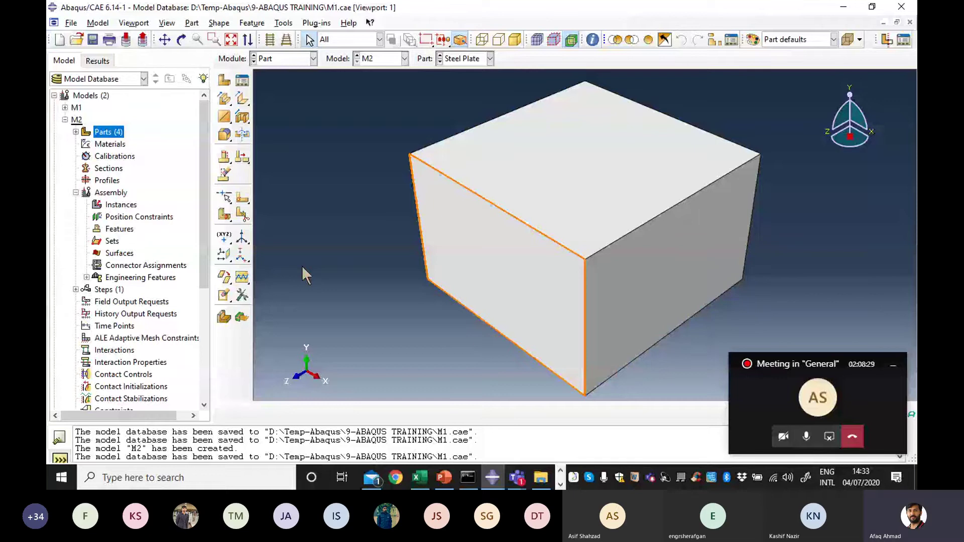
- Delete the part BC-2 from model M2's parts
double_click(112, 210)
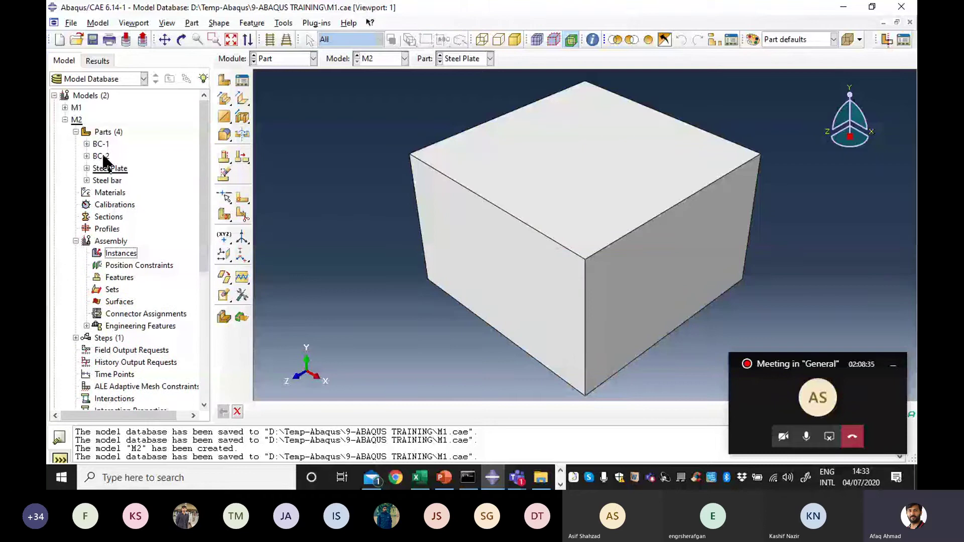
click(103, 157)
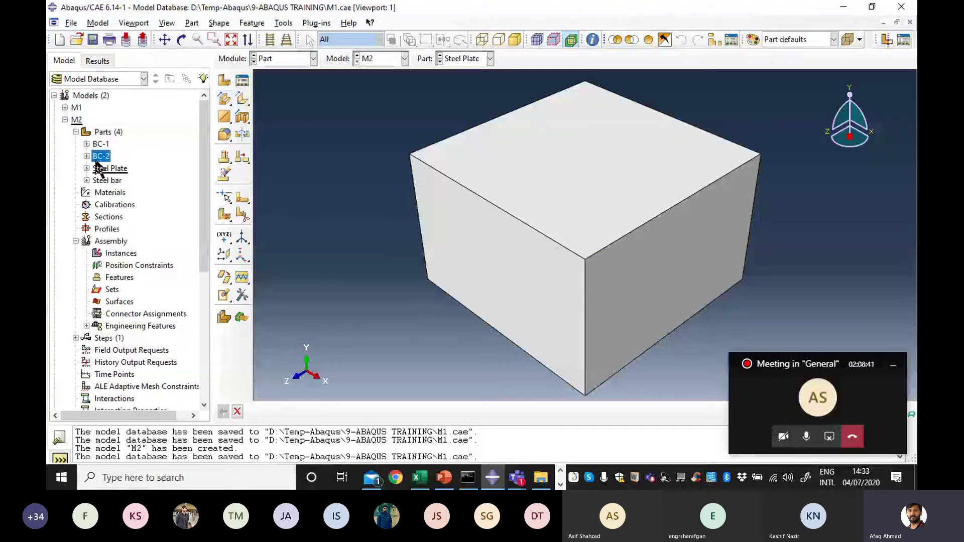
right_click(103, 160)
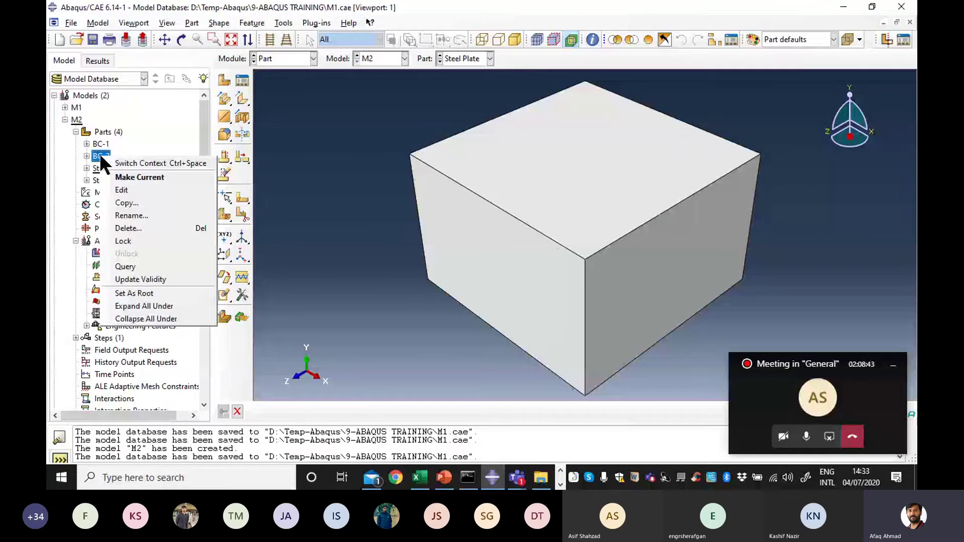
click(127, 229)
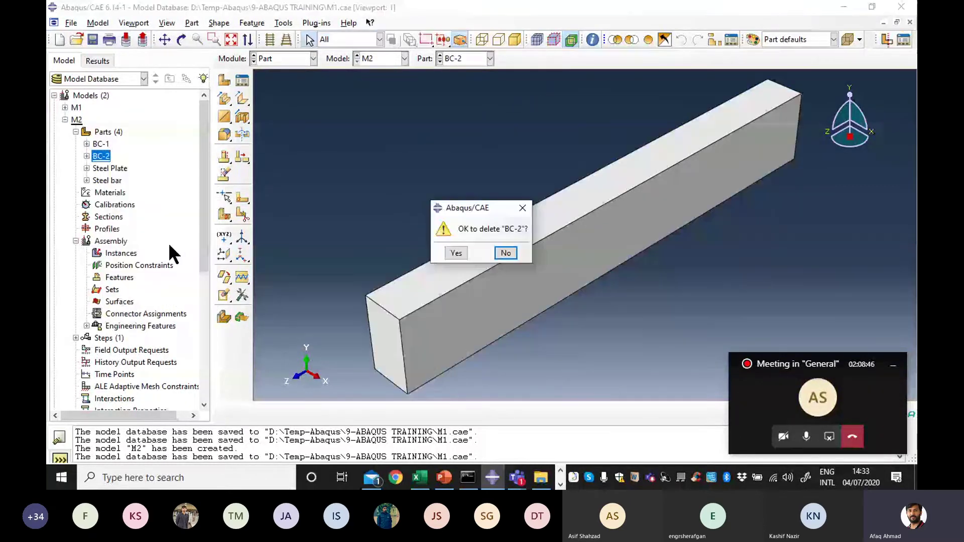
key(y)
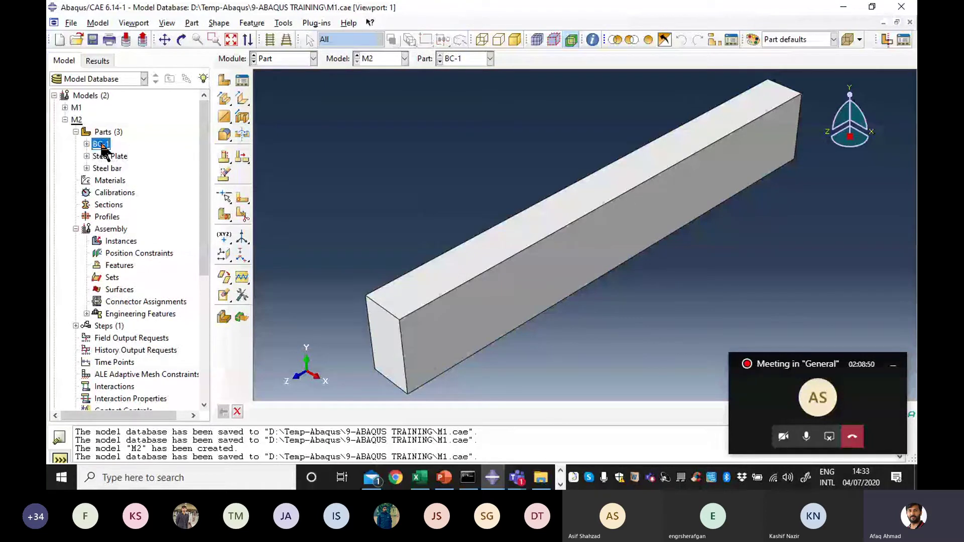
click(106, 157)
click(106, 169)
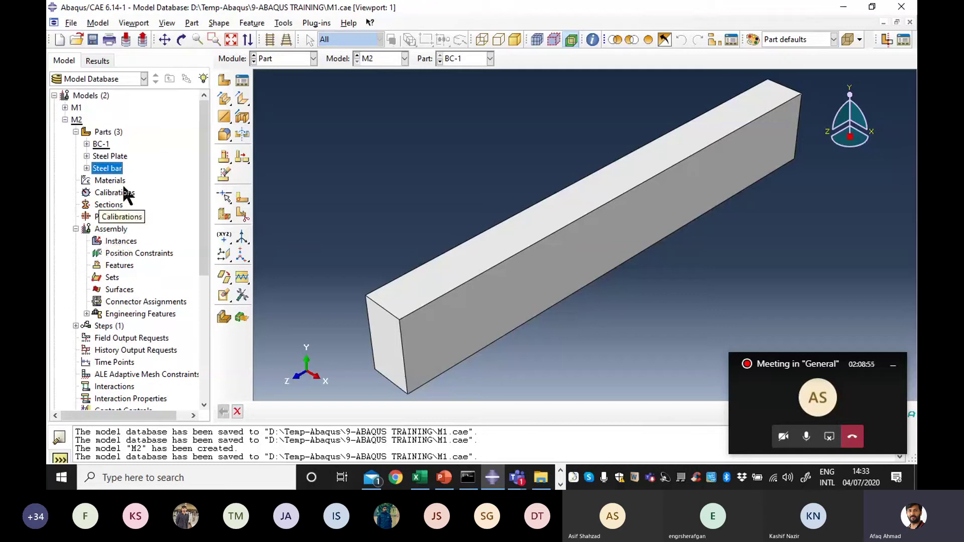
- Create an independent (mesh on instance) instance of part BC-1 in M2's assembly, previewing the Steel Plate and Steel bar parts first
double_click(121, 241)
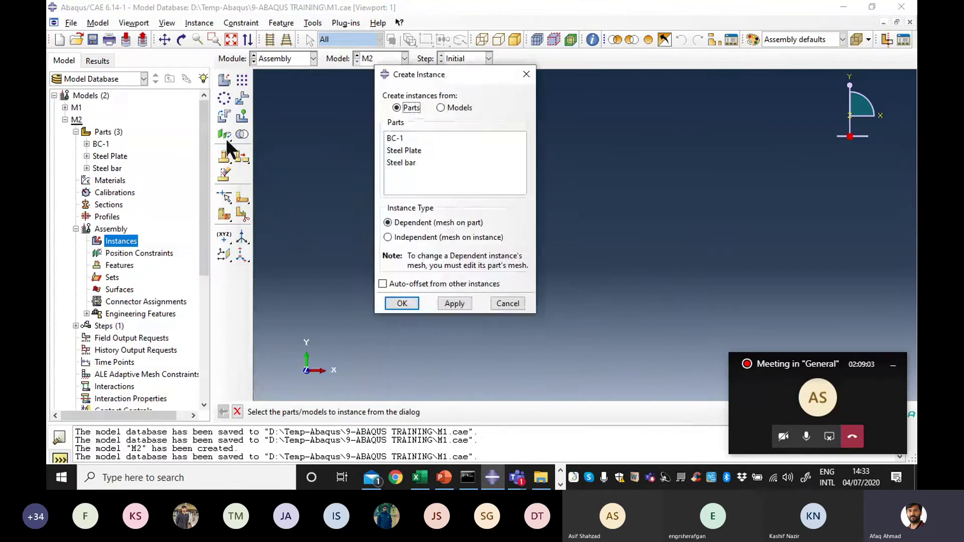
click(506, 304)
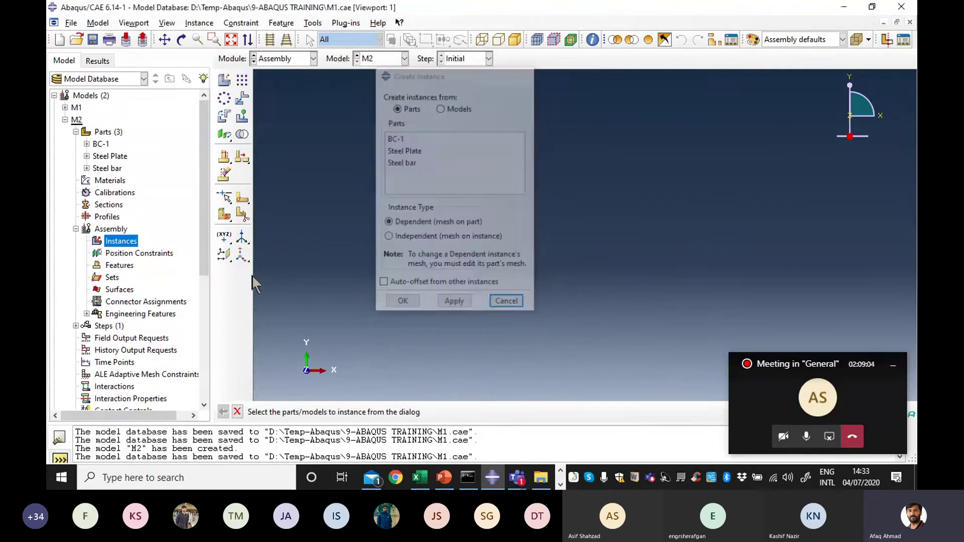
double_click(121, 243)
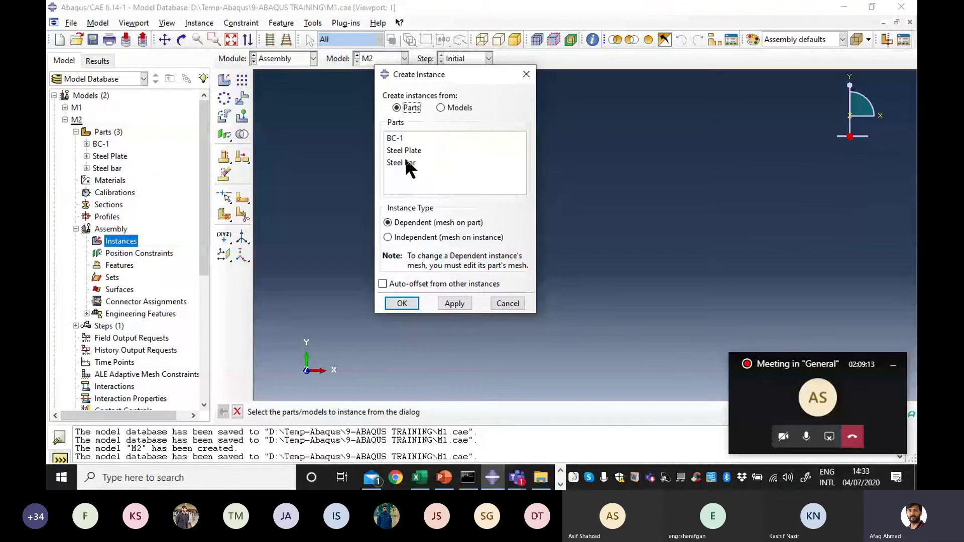
click(441, 107)
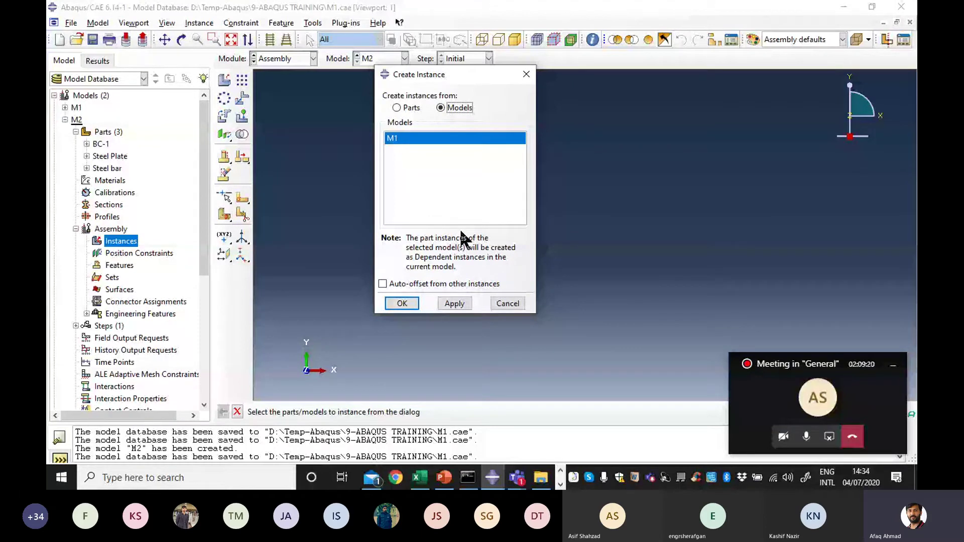
click(396, 108)
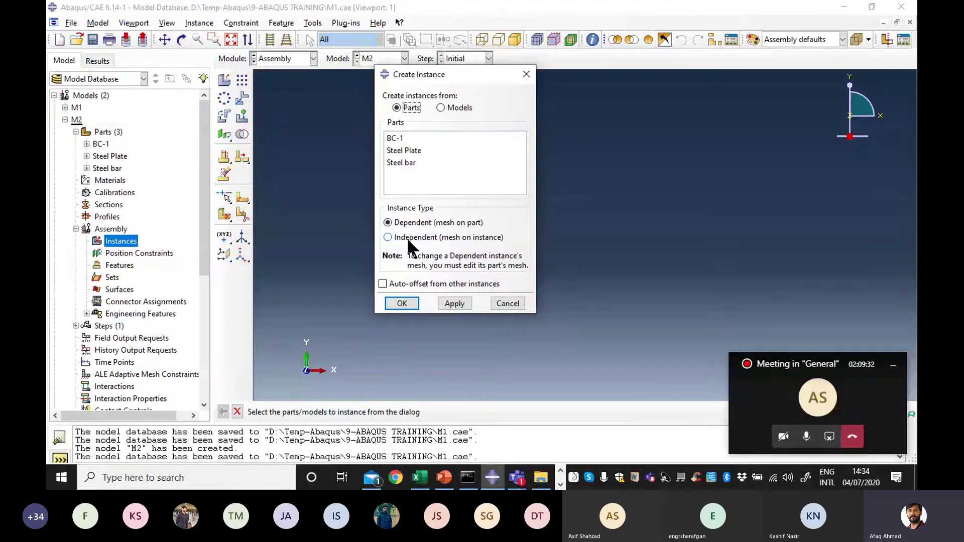
click(388, 237)
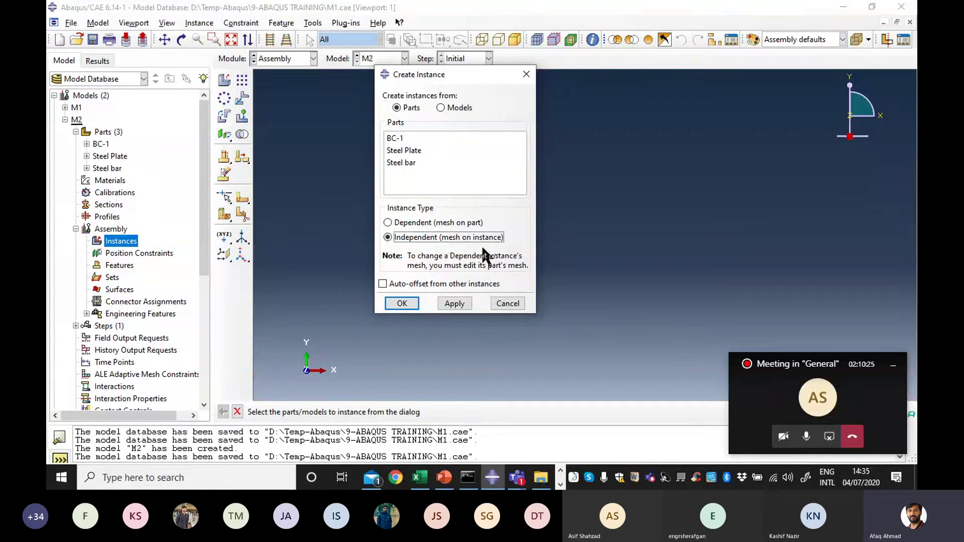
click(406, 303)
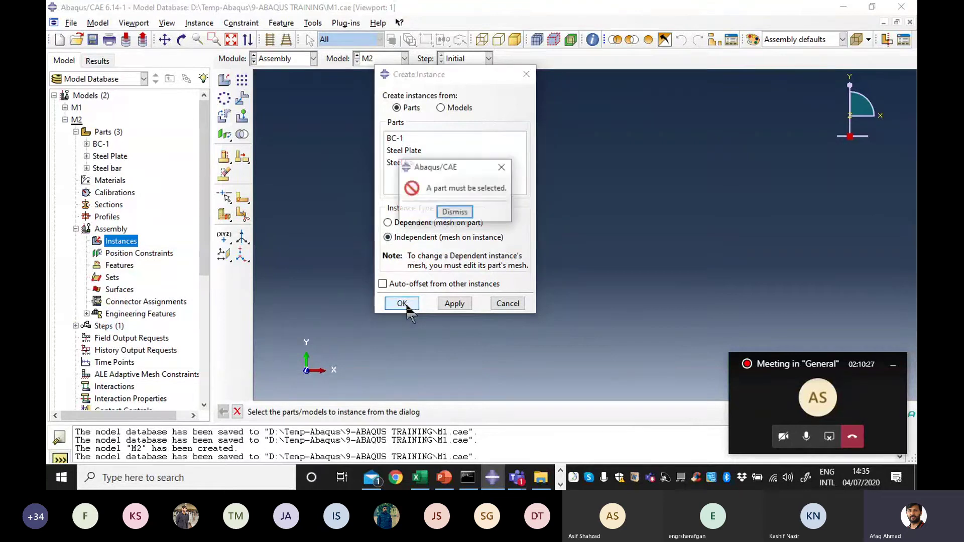
click(454, 212)
click(400, 139)
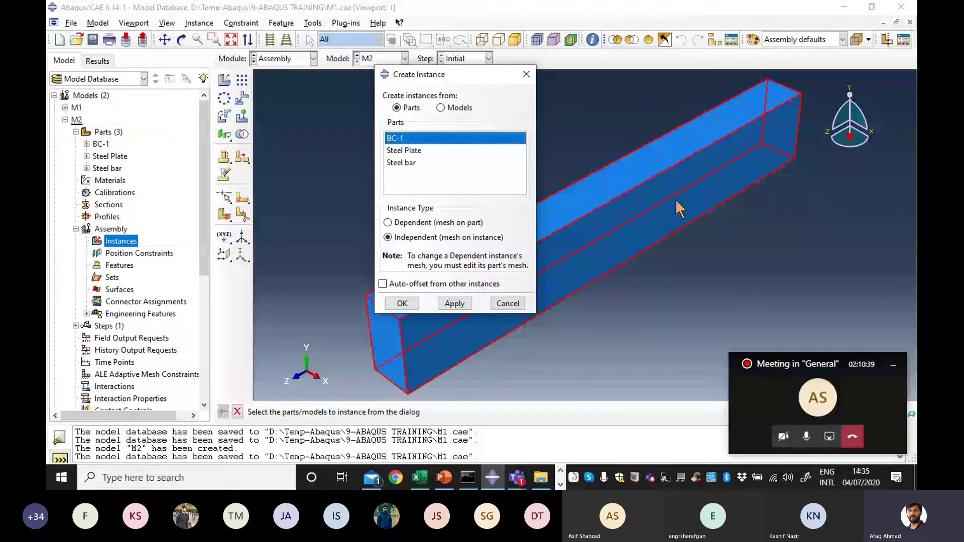
click(411, 153)
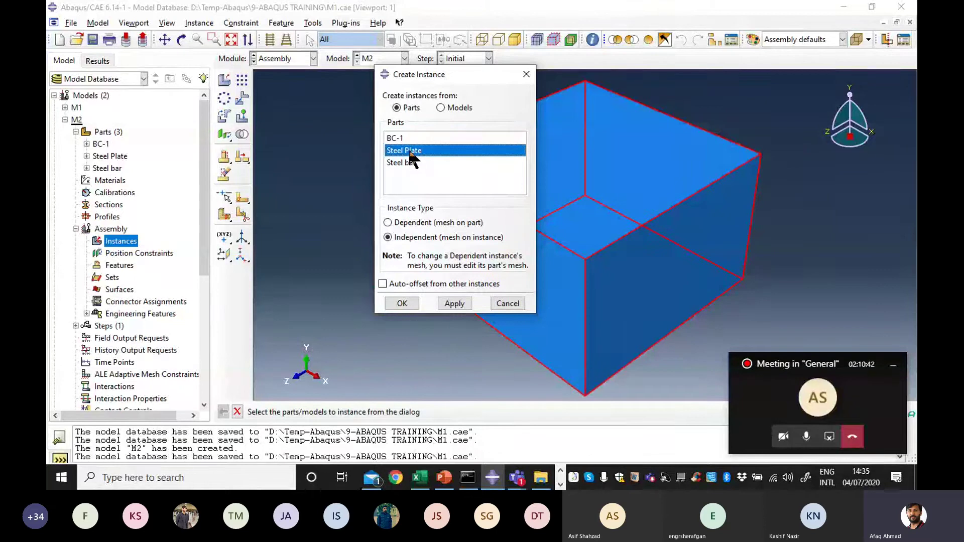
click(408, 161)
click(399, 139)
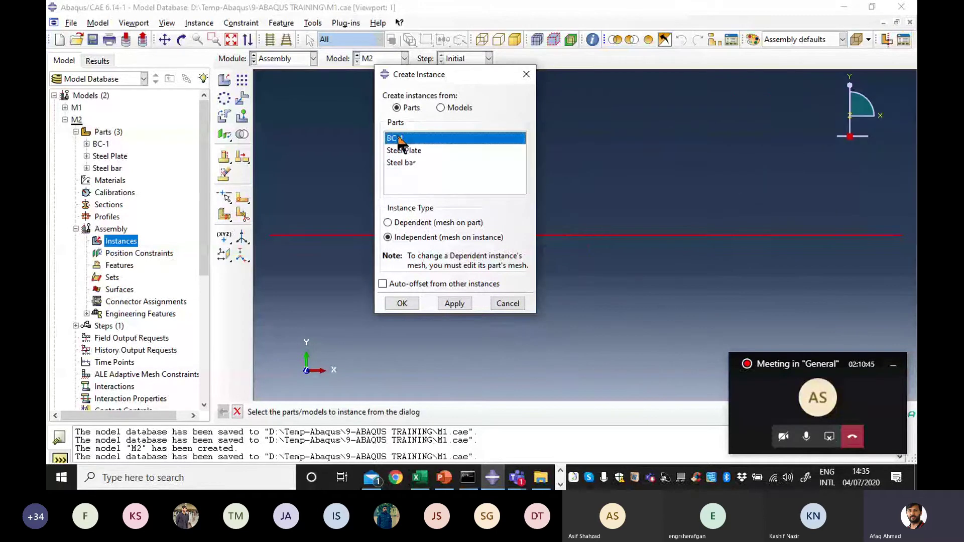
click(412, 305)
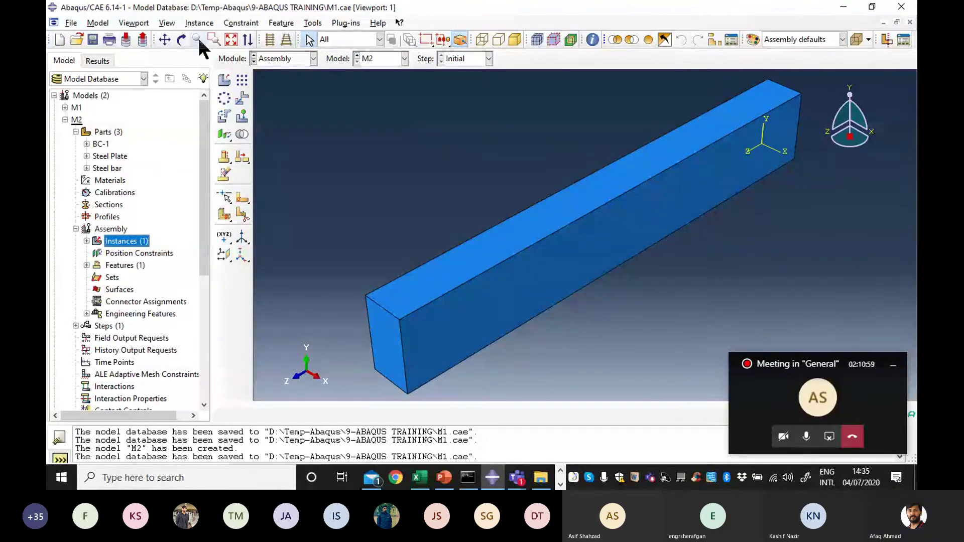
- Display the Views toolbar and dock it with the other toolbars above the viewport
click(182, 39)
drag(623, 308, 708, 267)
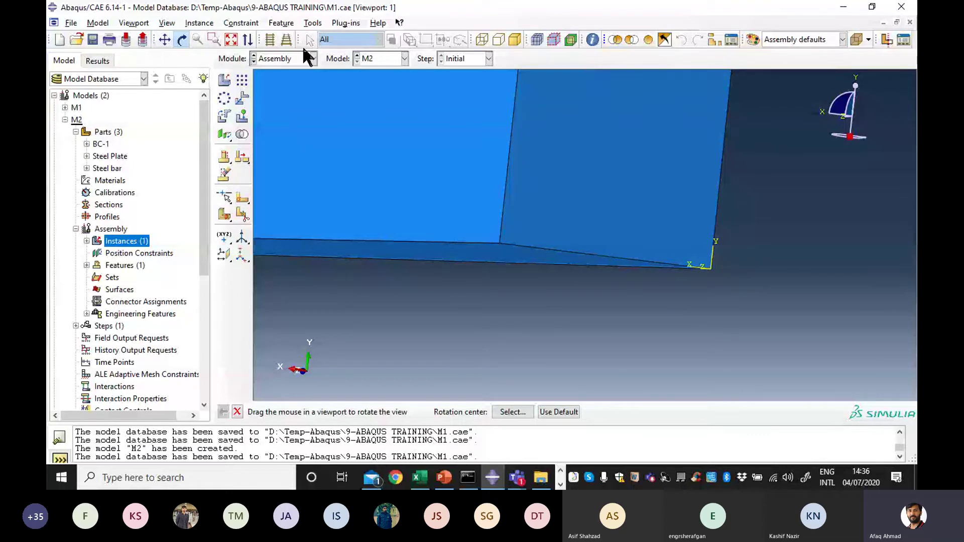
click(168, 22)
mouse_move(211, 182)
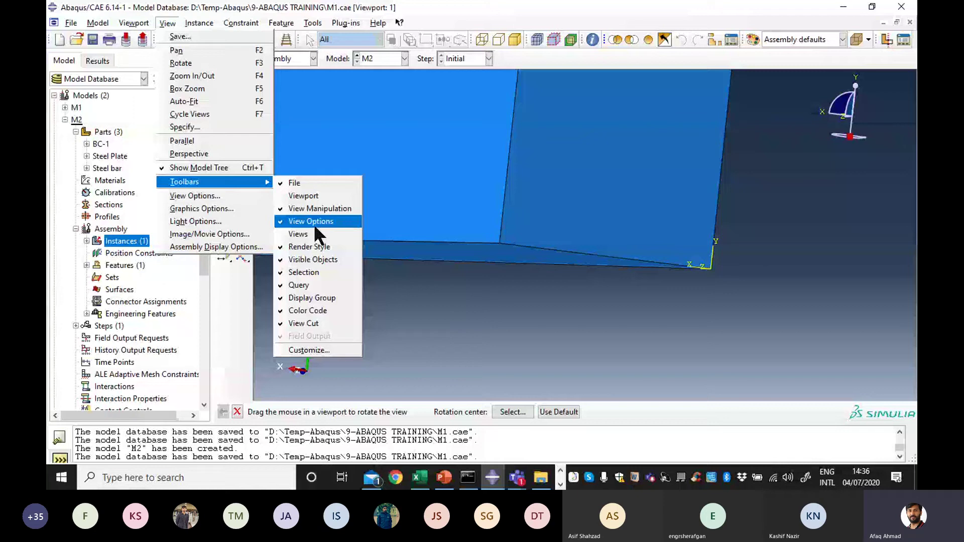
click(311, 234)
click(536, 134)
drag(517, 111, 514, 56)
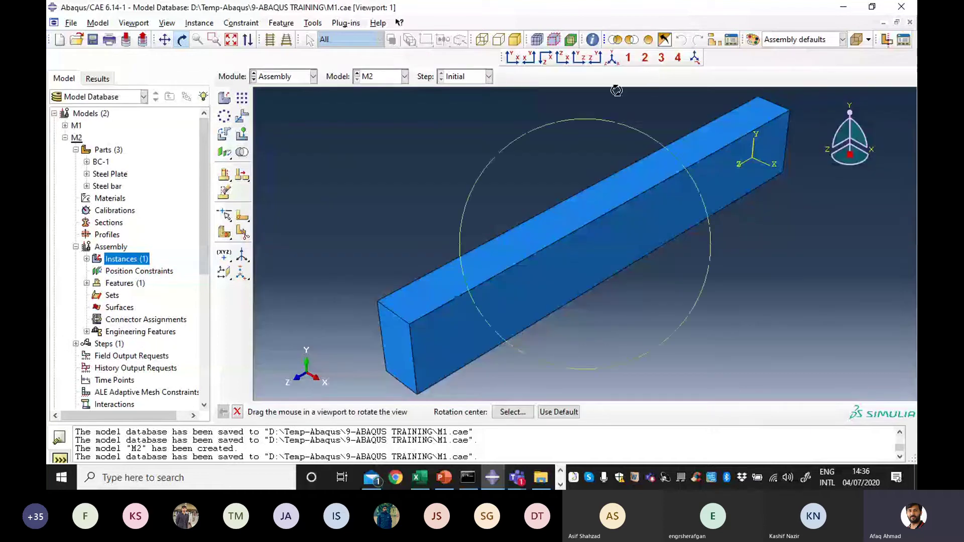
- Examine the BC-1 instance in the front, back, top, bottom, side and isometric standard views
click(511, 58)
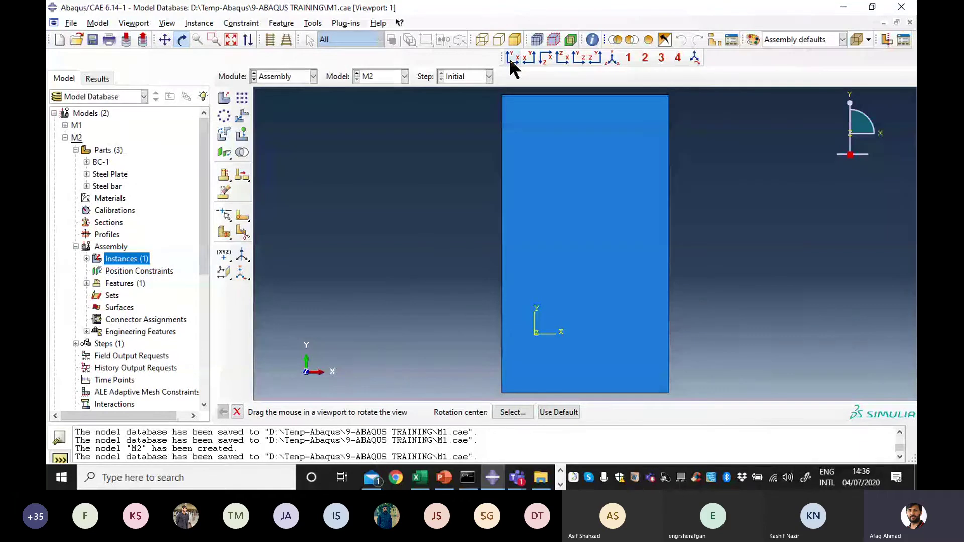
click(530, 58)
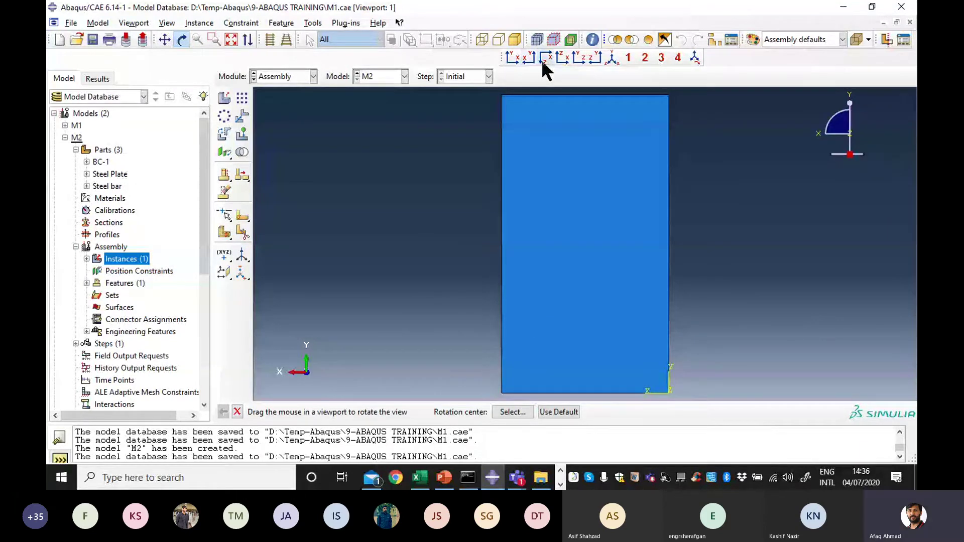
click(542, 60)
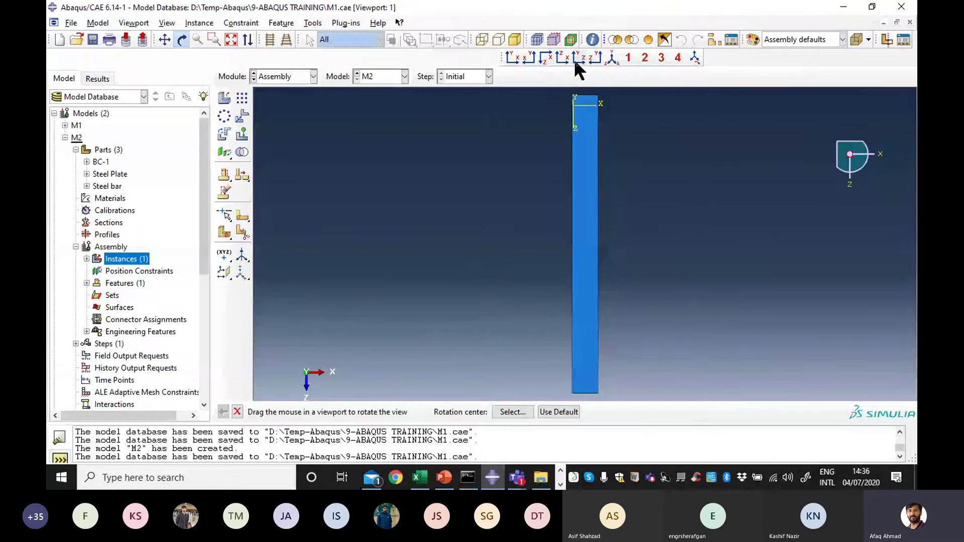
click(565, 60)
click(580, 58)
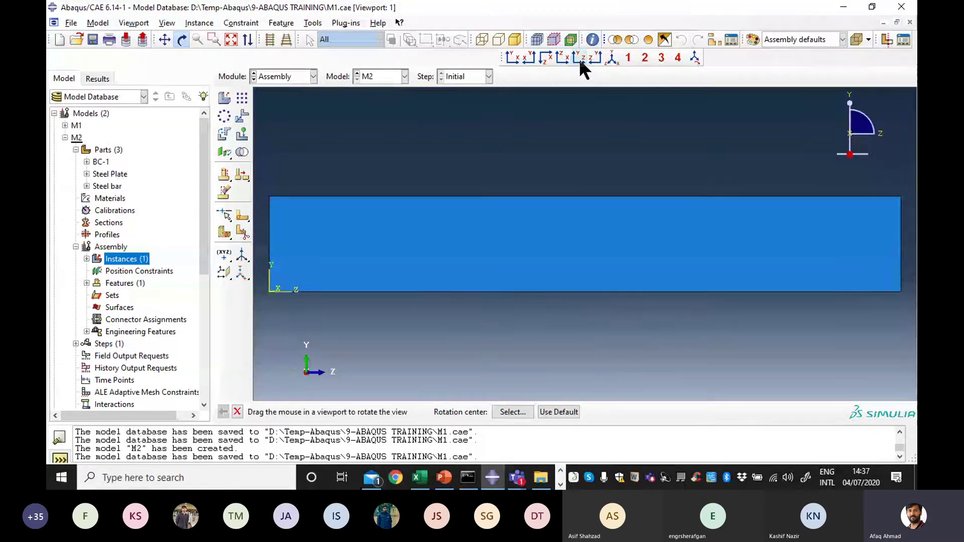
click(595, 58)
click(612, 58)
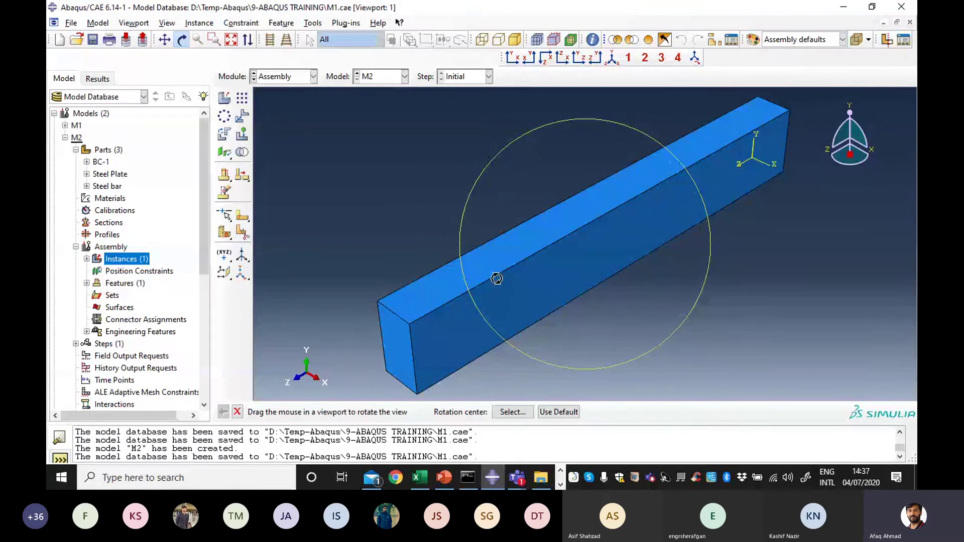
- Create an independent (mesh on instance) instance of the Steel Plate part in M2's assembly
click(121, 259)
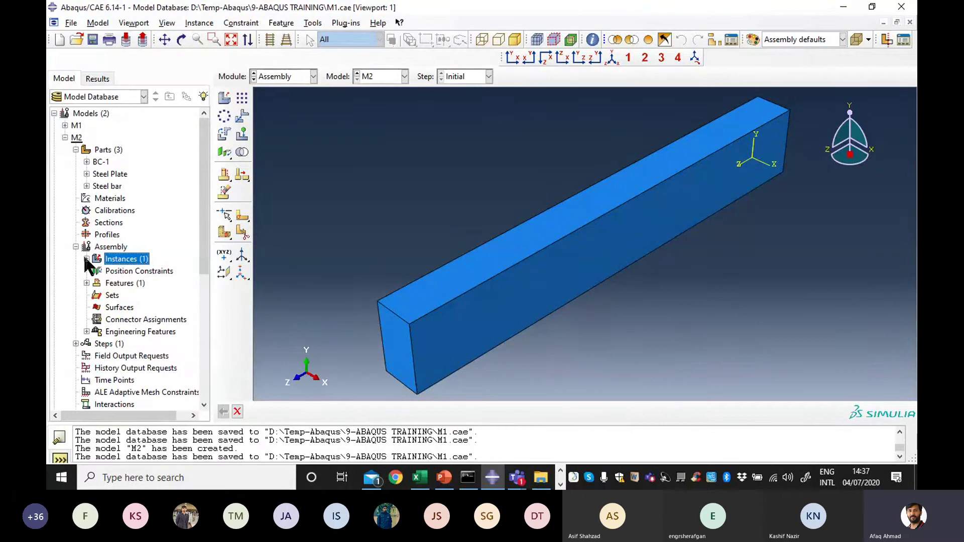
click(87, 259)
double_click(123, 261)
click(422, 150)
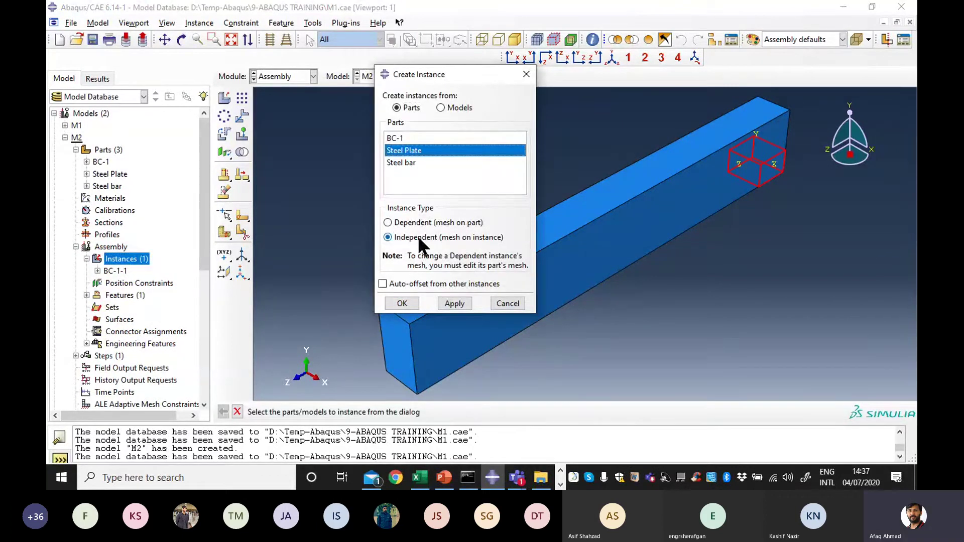
click(402, 304)
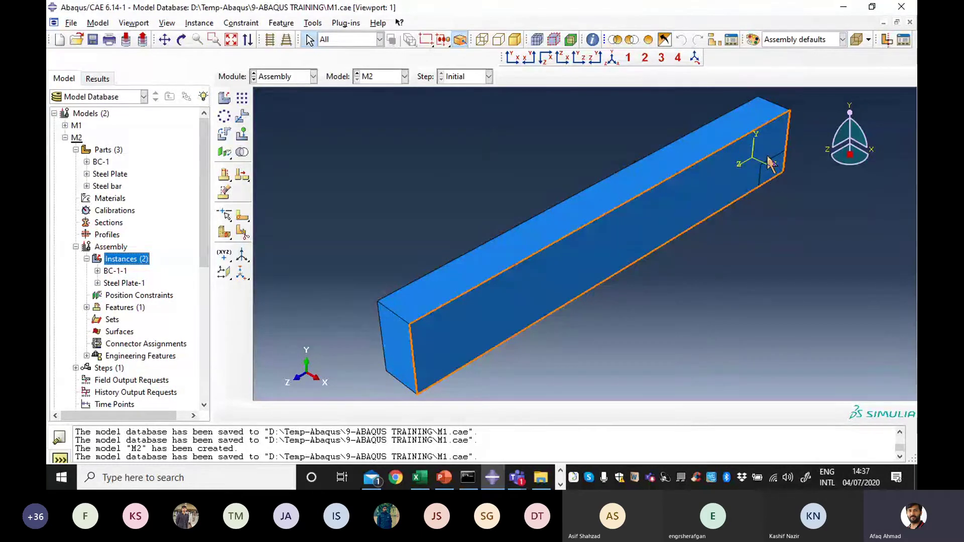
- Hide instance BC-1-1 to examine the steel plate alone, and switch the display so Steel Plate-1 is hidden and BC-1-1 is shown
click(695, 189)
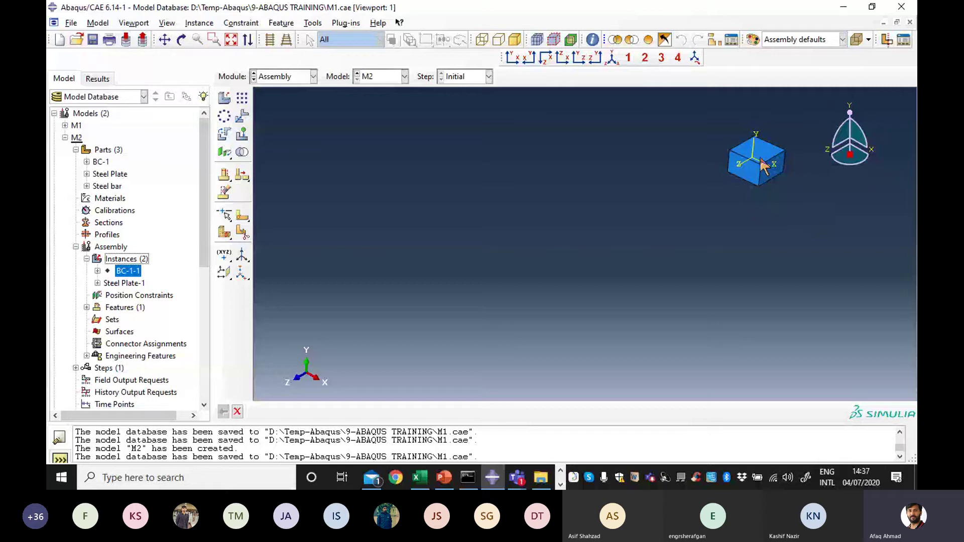
click(182, 40)
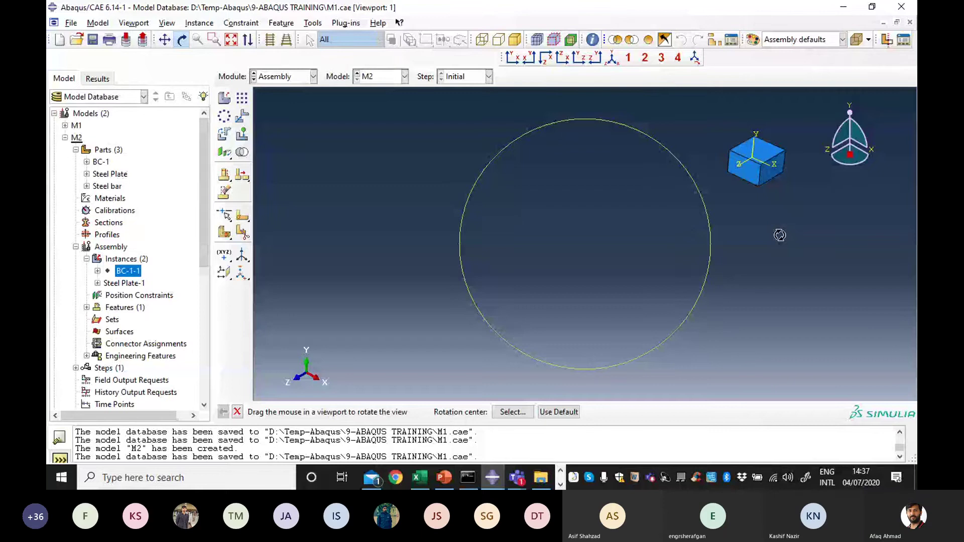
drag(780, 235, 786, 248)
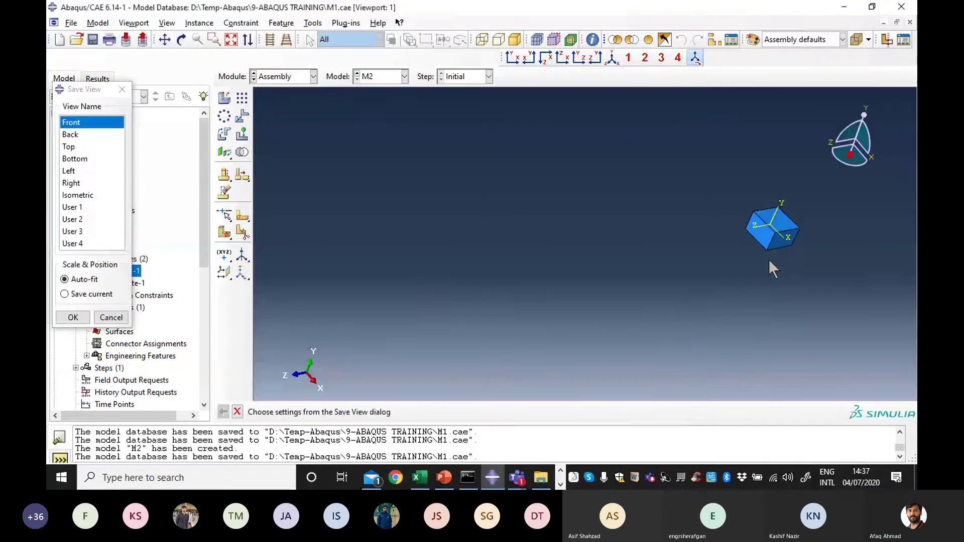
click(111, 318)
drag(711, 337, 643, 245)
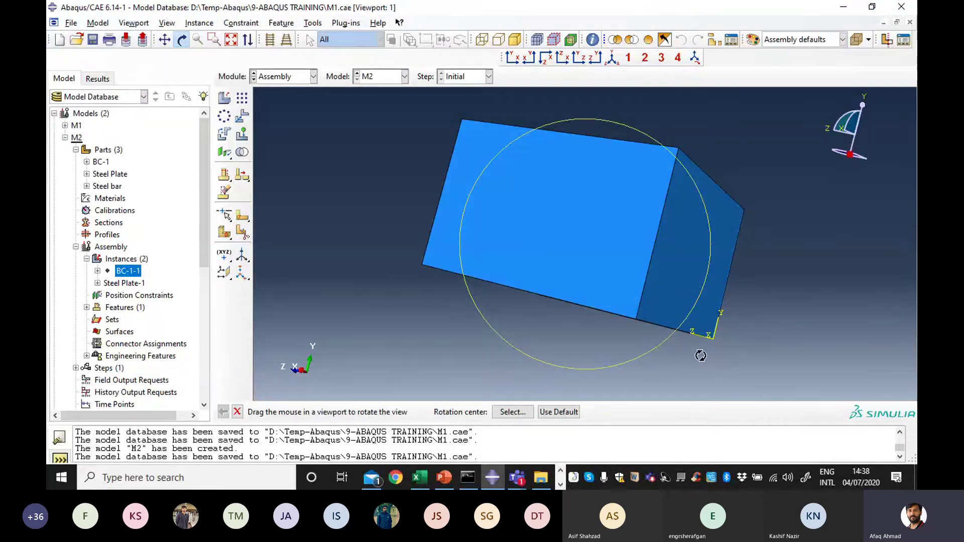
right_click(171, 283)
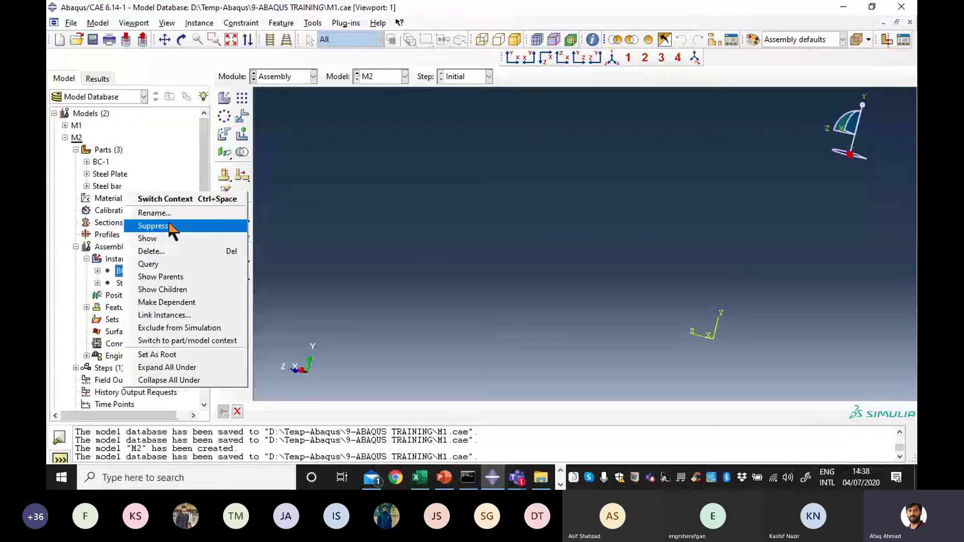
click(125, 276)
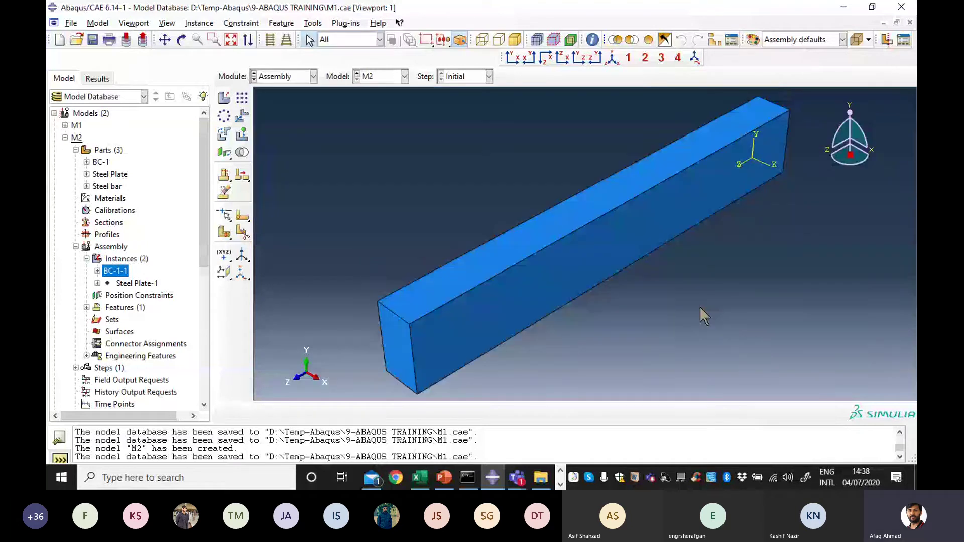
- Switch to Microsoft Teams and open the beam sketch on the Module1 notebook page in expanded view
click(517, 478)
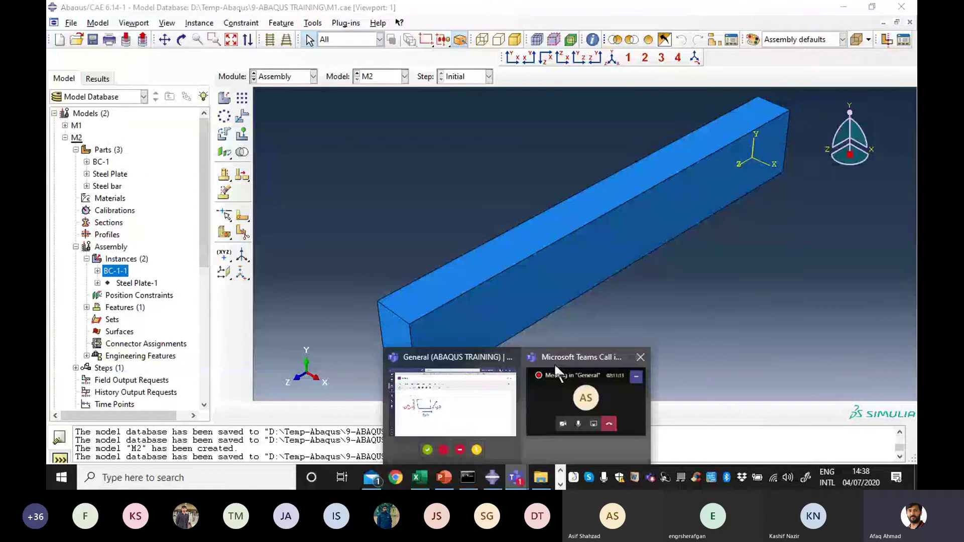
click(484, 401)
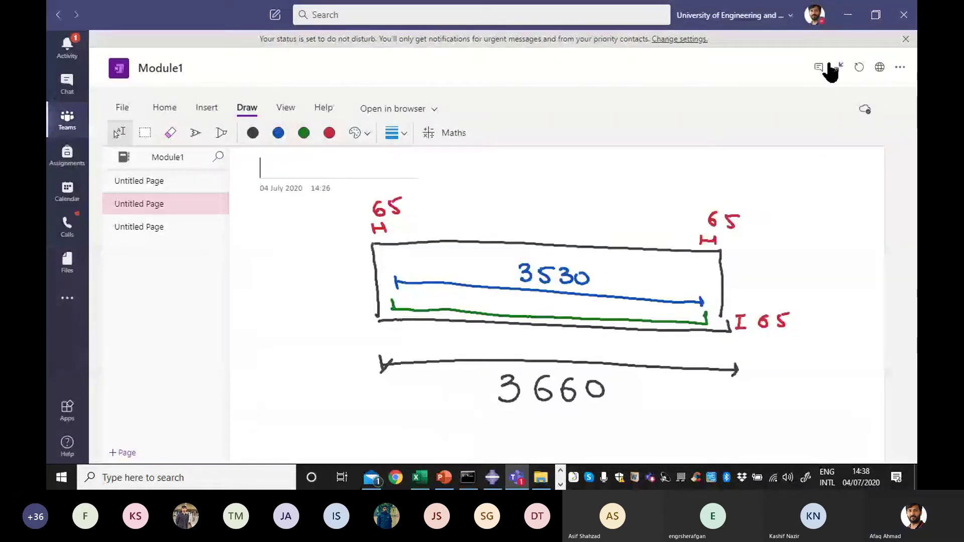
click(839, 66)
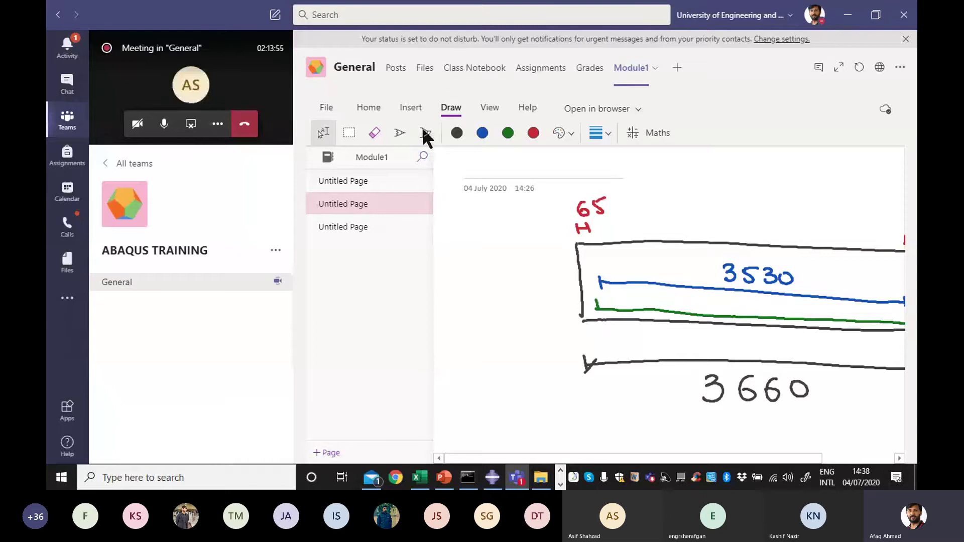
click(457, 166)
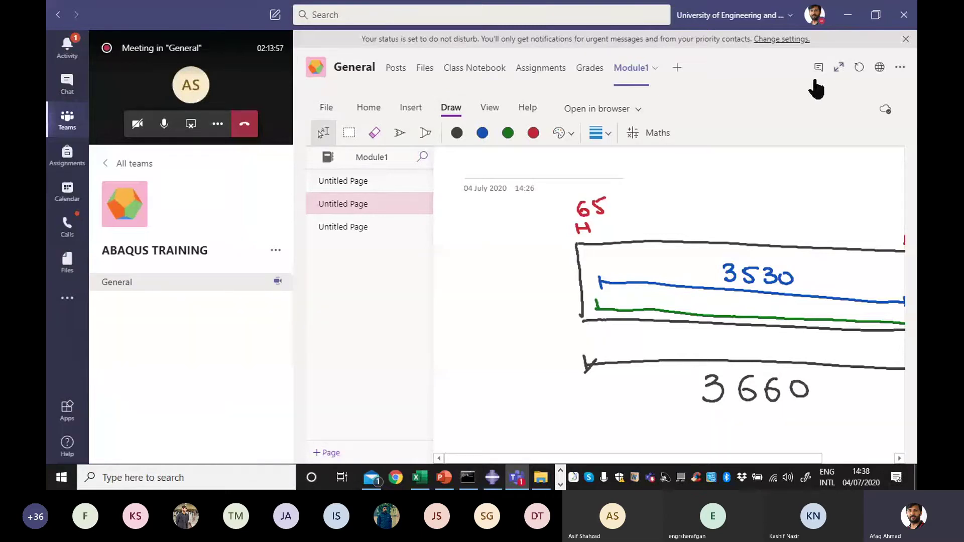
click(839, 67)
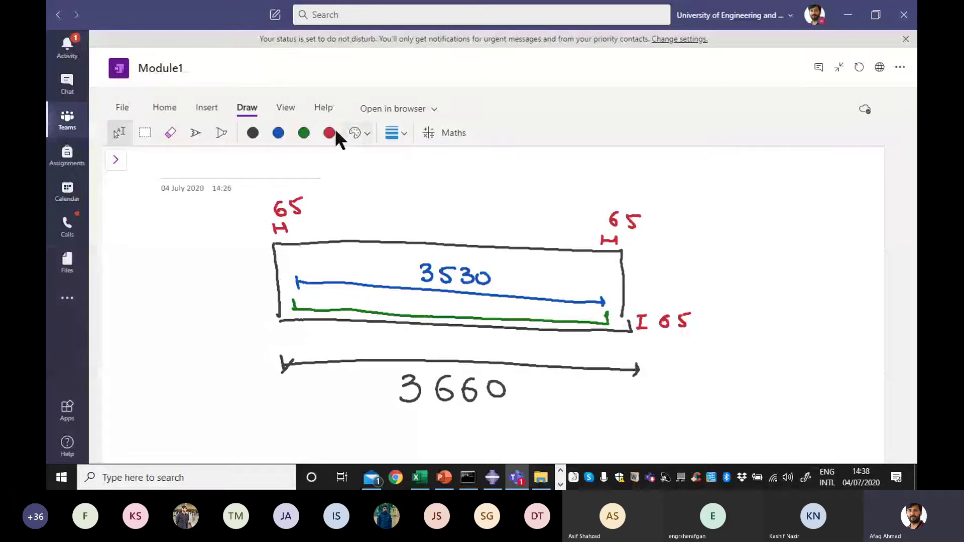
- Draw a pink axis corner with an origin dot labelled (0) beside the beam sketch
click(351, 131)
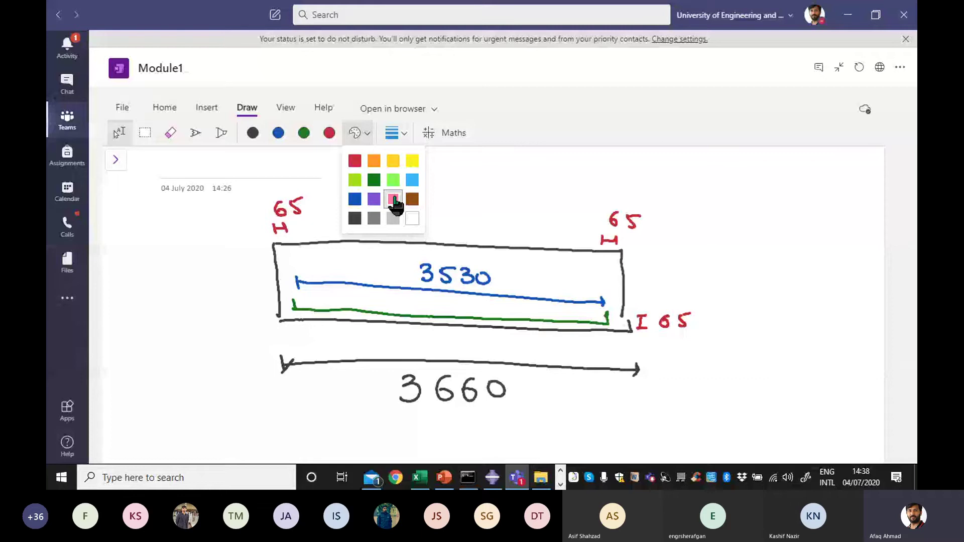
click(394, 199)
drag(732, 302, 728, 334)
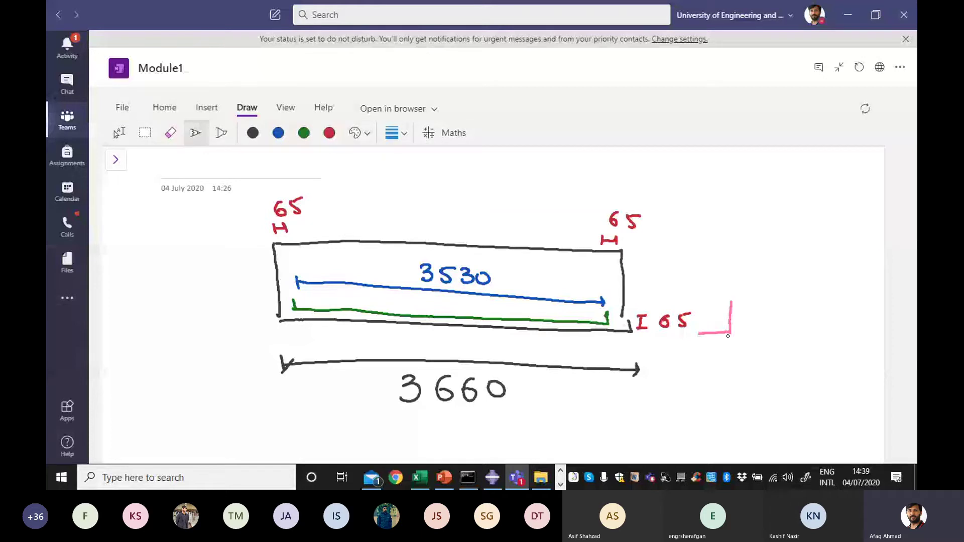
right_click(728, 335)
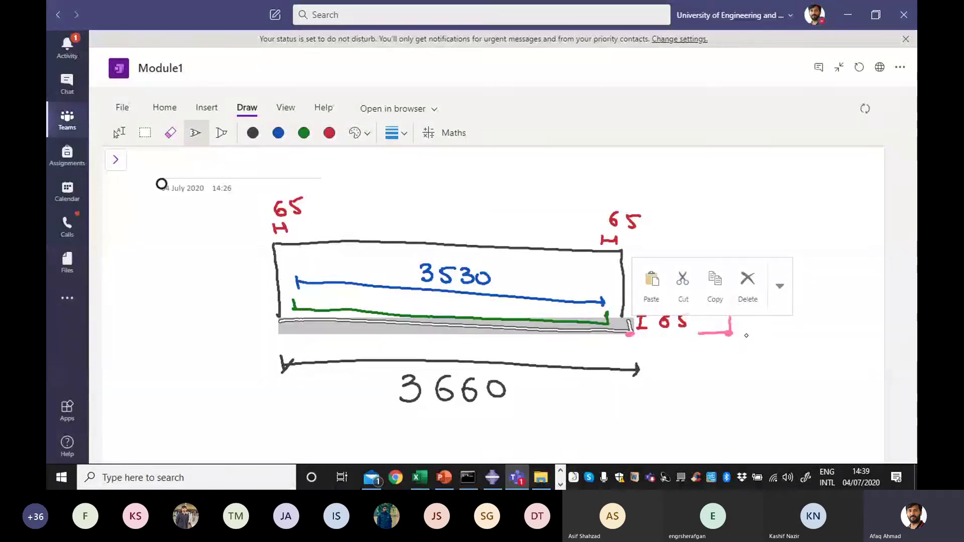
mouse_move(747, 332)
mouse_down()
mouse_move(742, 350)
mouse_move(757, 341)
mouse_move(767, 351)
mouse_up()
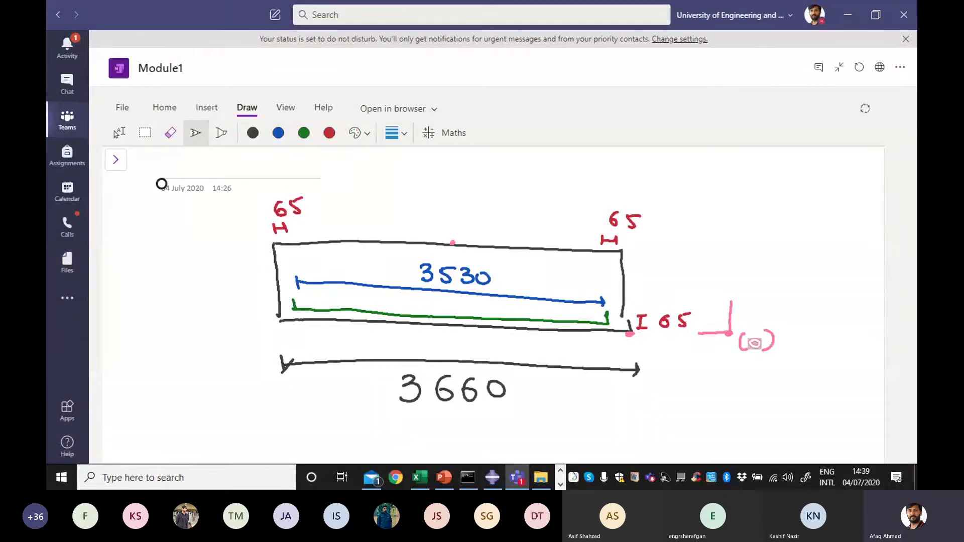
- Handwrite a pink annotation next to the dot at the middle of the sketched beam's top edge
right_click(446, 243)
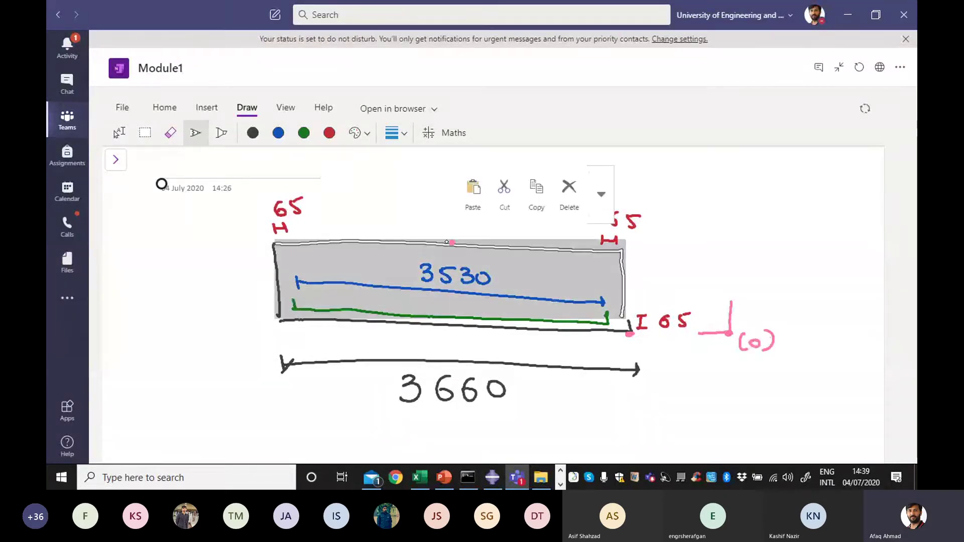
mouse_move(432, 227)
mouse_down()
mouse_move(435, 246)
mouse_move(444, 245)
mouse_up()
drag(458, 224, 460, 245)
drag(473, 222, 475, 245)
drag(485, 224, 481, 245)
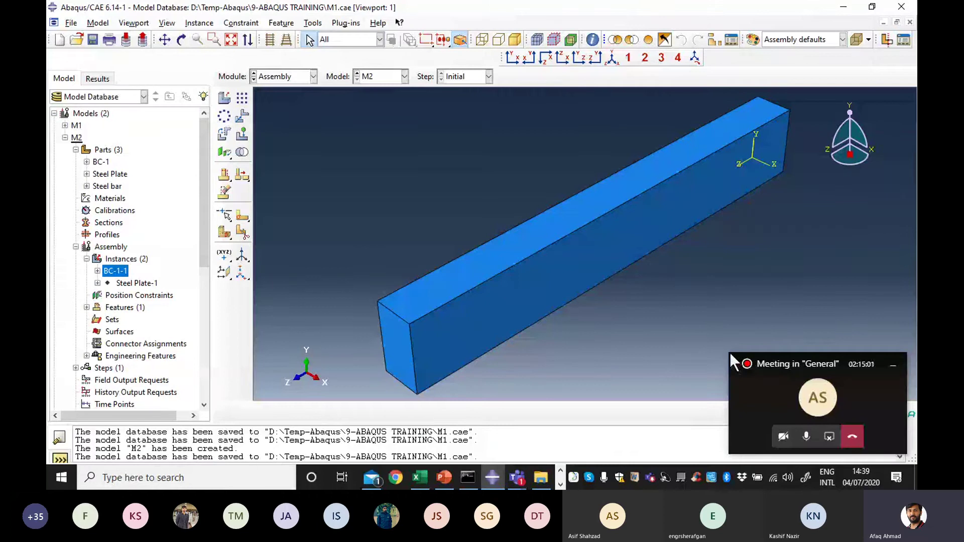
- Switch back to Abaqus/CAE, start creating a datum and review the methods offered for axis, plane and CSYS datums
click(313, 24)
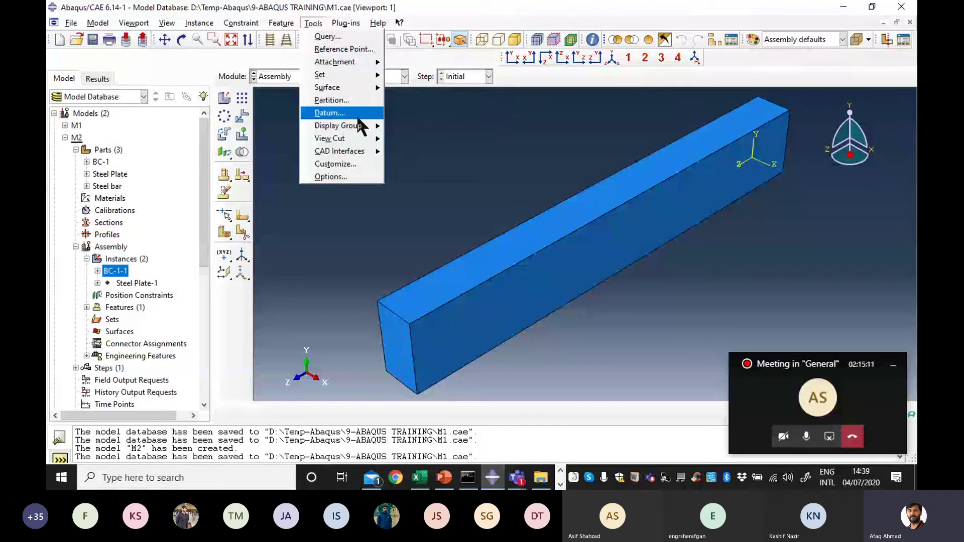
mouse_move(346, 23)
mouse_move(313, 23)
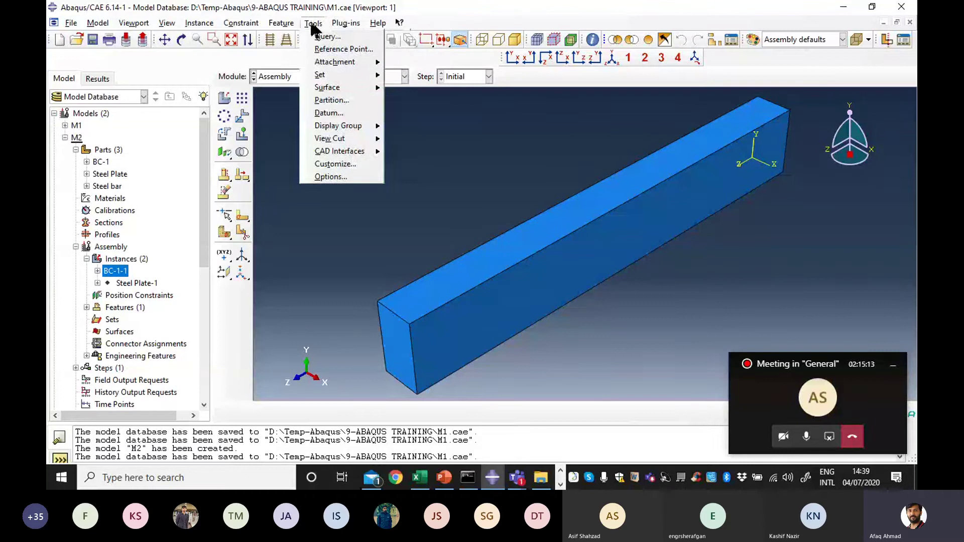
click(328, 119)
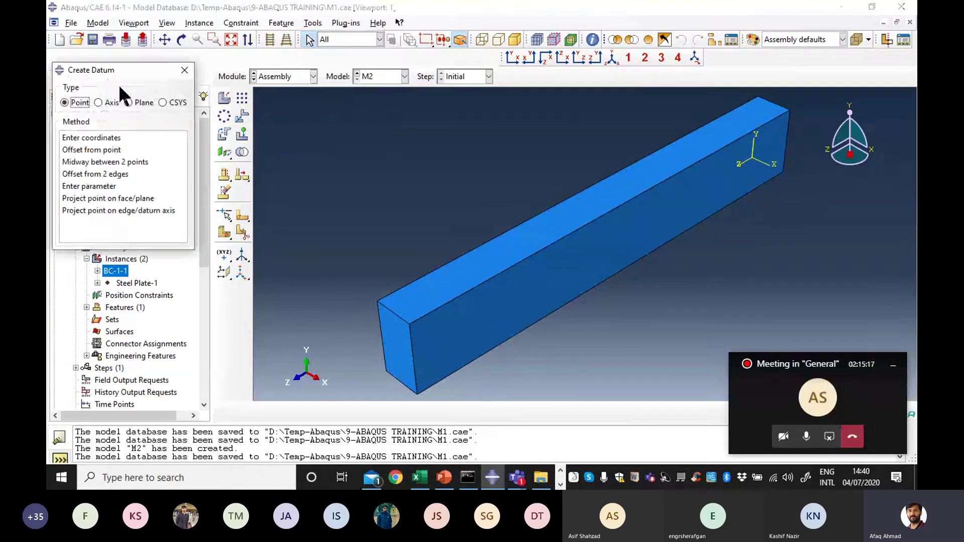
drag(107, 68, 219, 88)
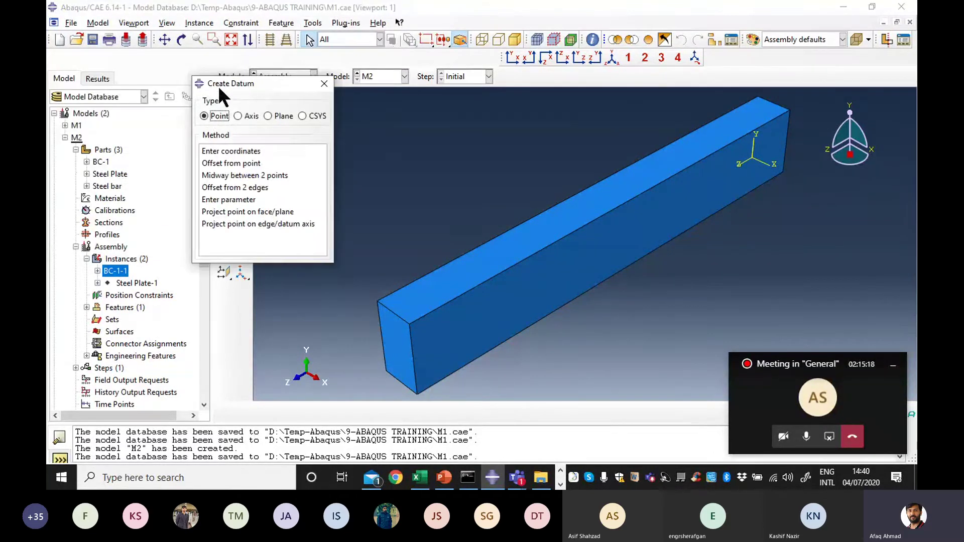
click(237, 116)
click(267, 116)
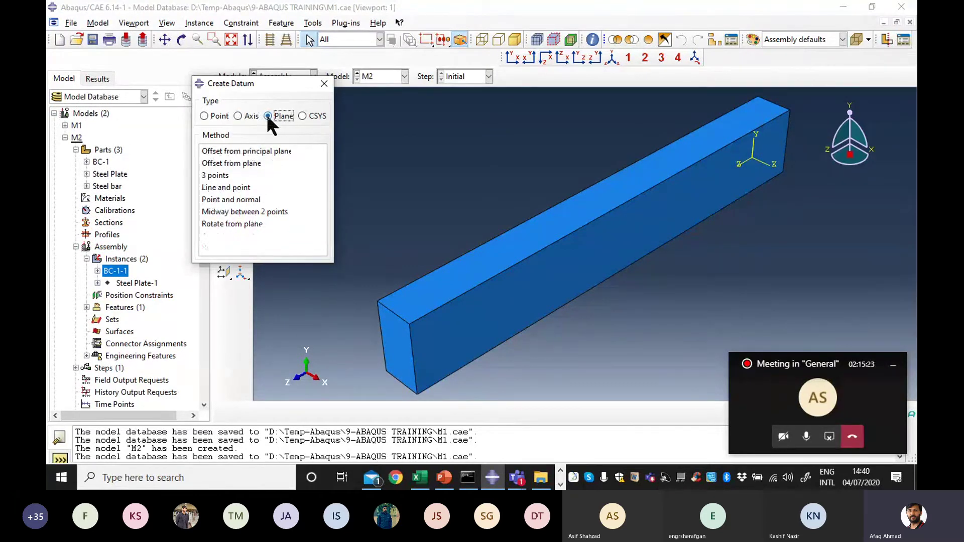
click(302, 116)
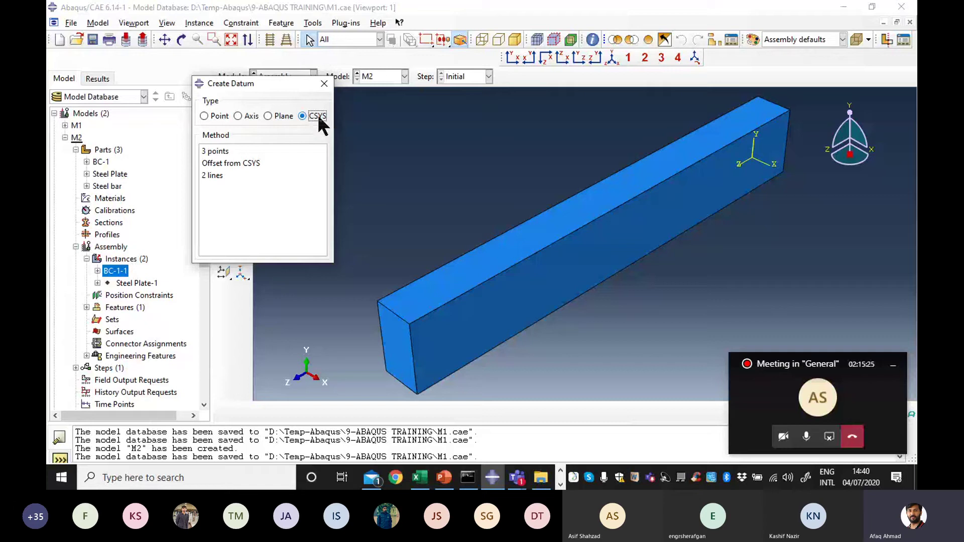
- Create a datum point in the assembly with the Enter coordinates method at 0.0,0.0,0.0
click(205, 117)
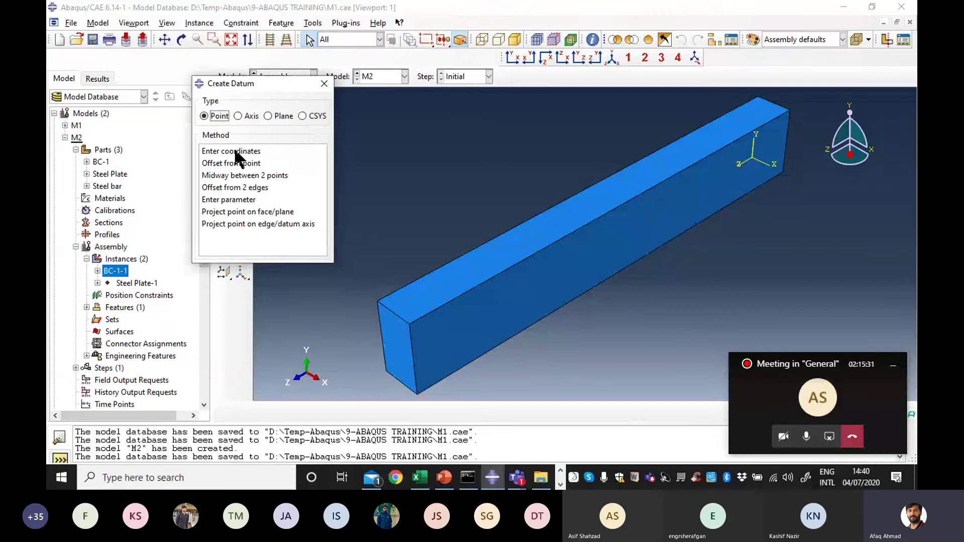
click(233, 149)
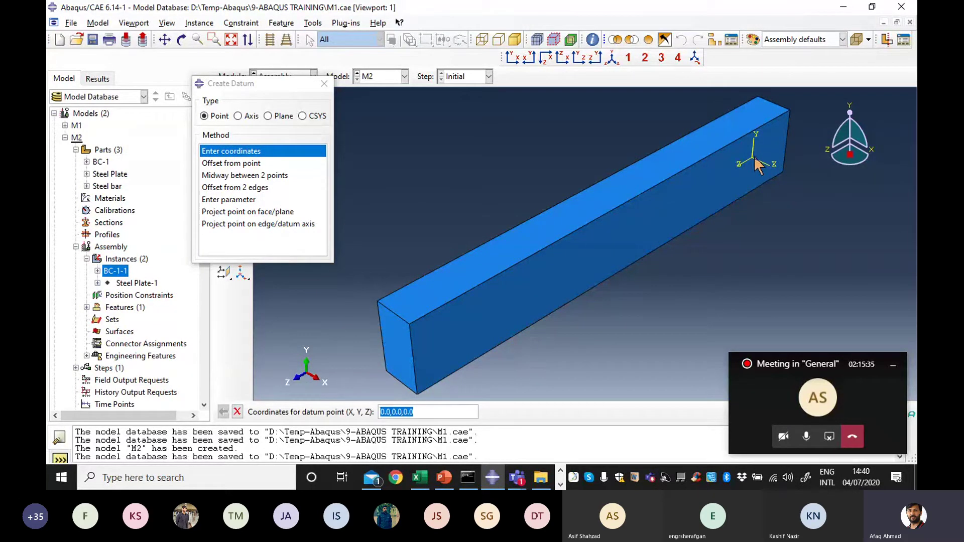
click(436, 413)
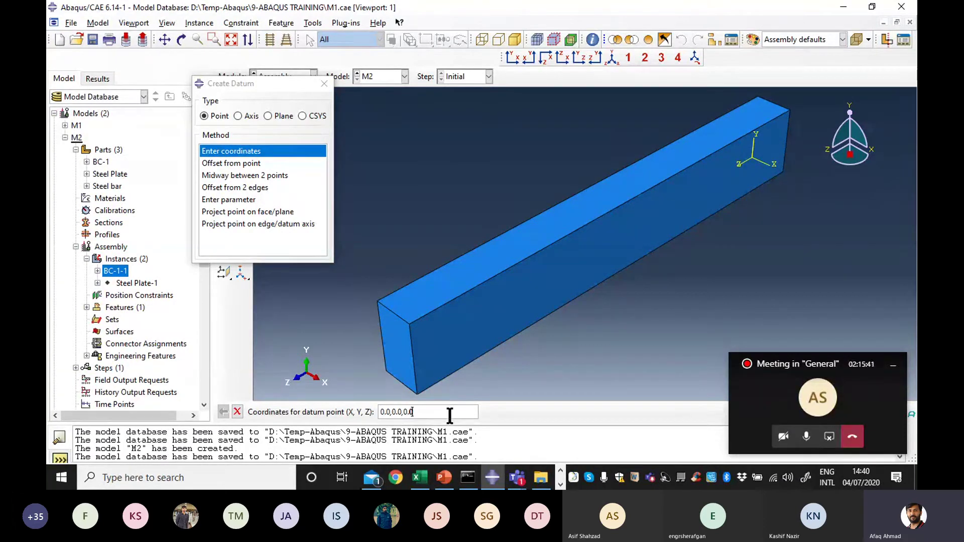
key(Return)
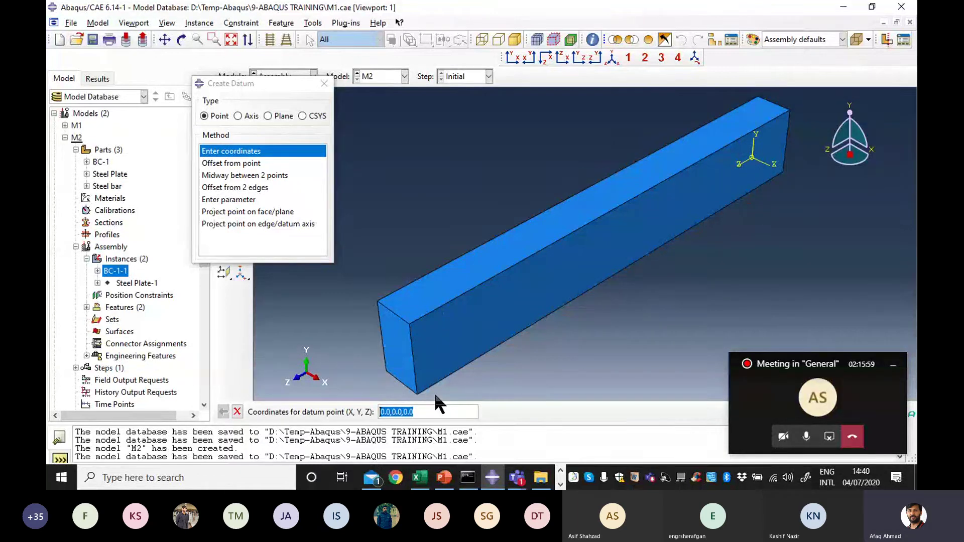
- Check the used beam length in the BS-OA1 Excel sheet, and create an assembly datum point at 0,0,3660 in Abaqus/CAE
text(0)
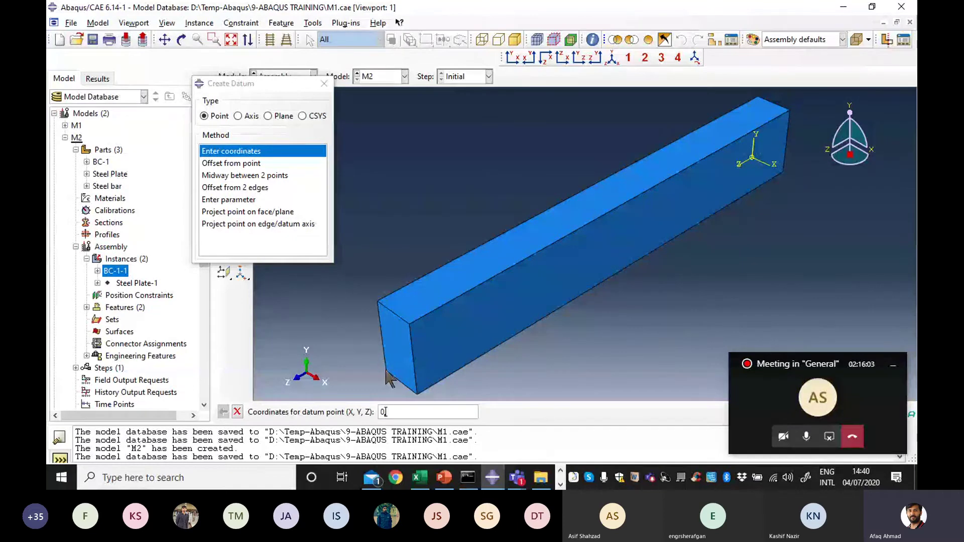
text(,0,)
click(426, 477)
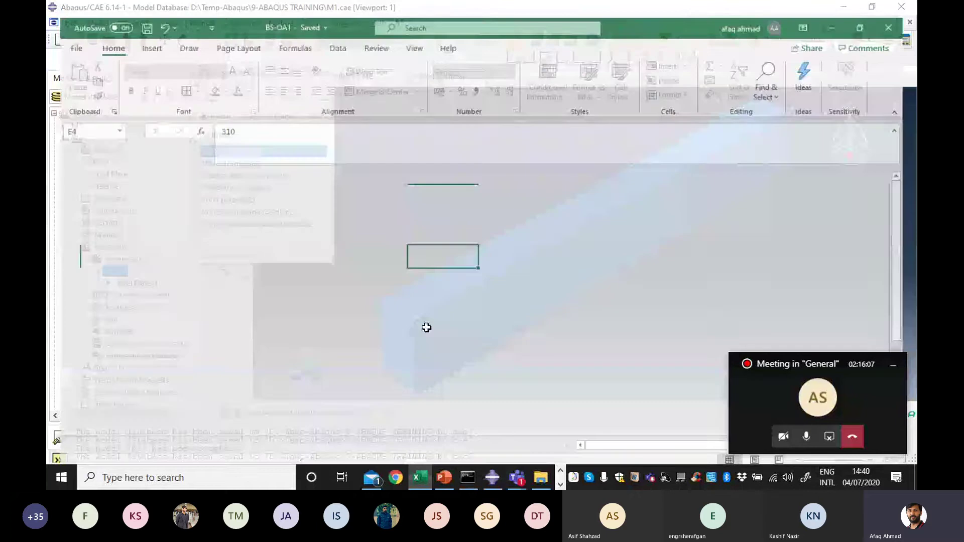
click(430, 389)
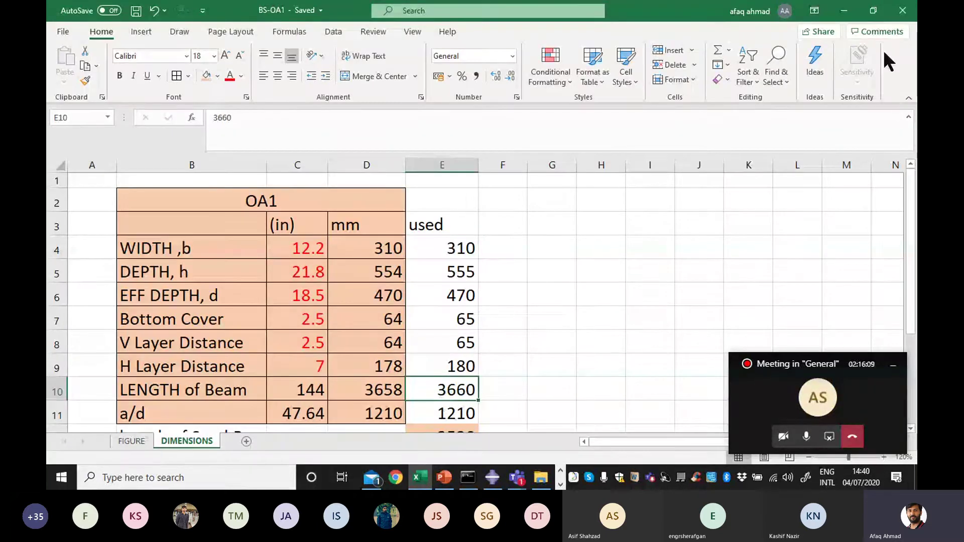
click(844, 10)
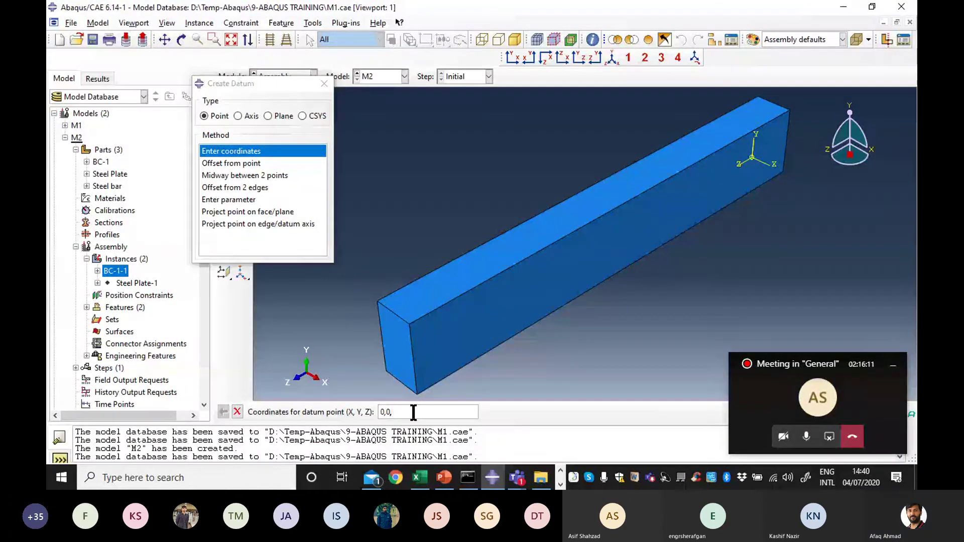
text(0,0,0,0)
key(Return)
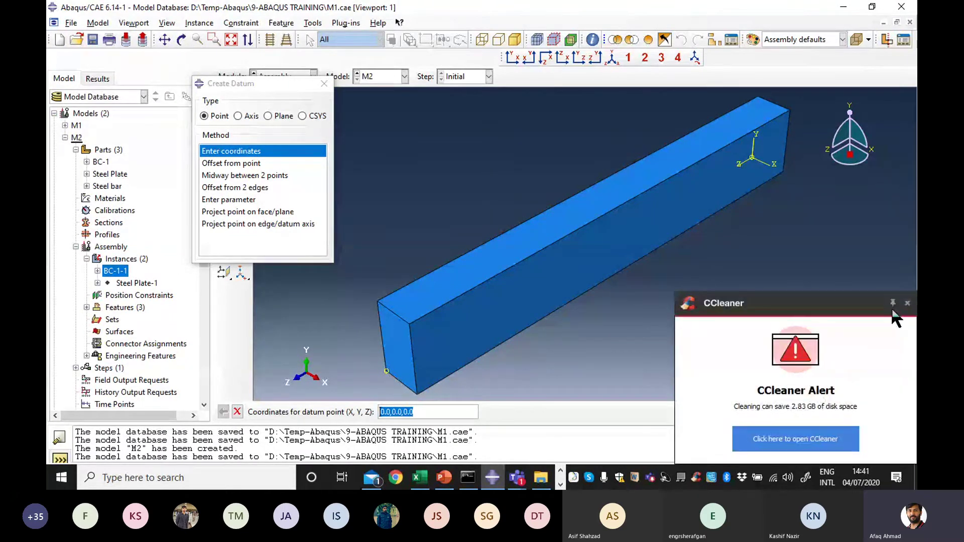
click(907, 304)
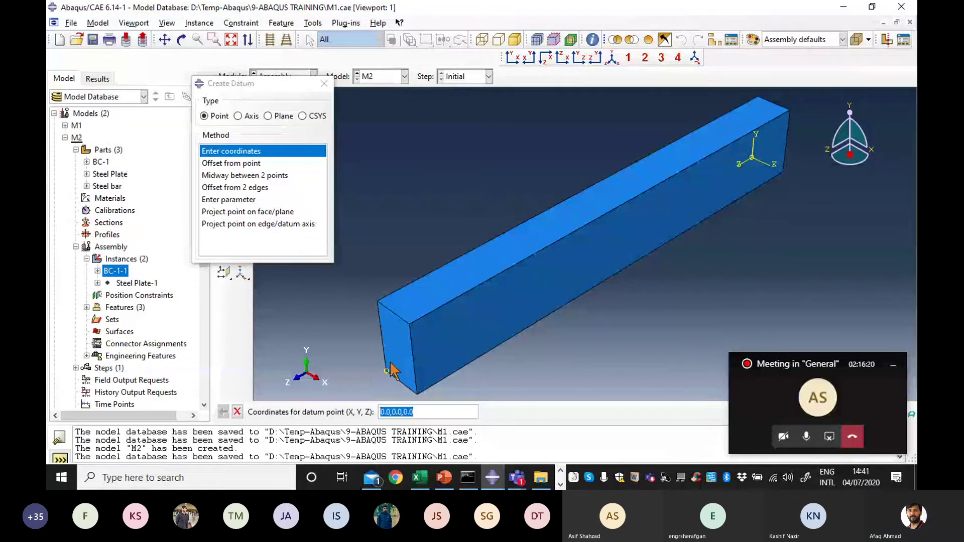
- Switch to the BS-OA1 workbook, calculate half the beam length in G10 with =E10/2, and check the section drawings on the FIGURE sheet
key(alt+Tab)
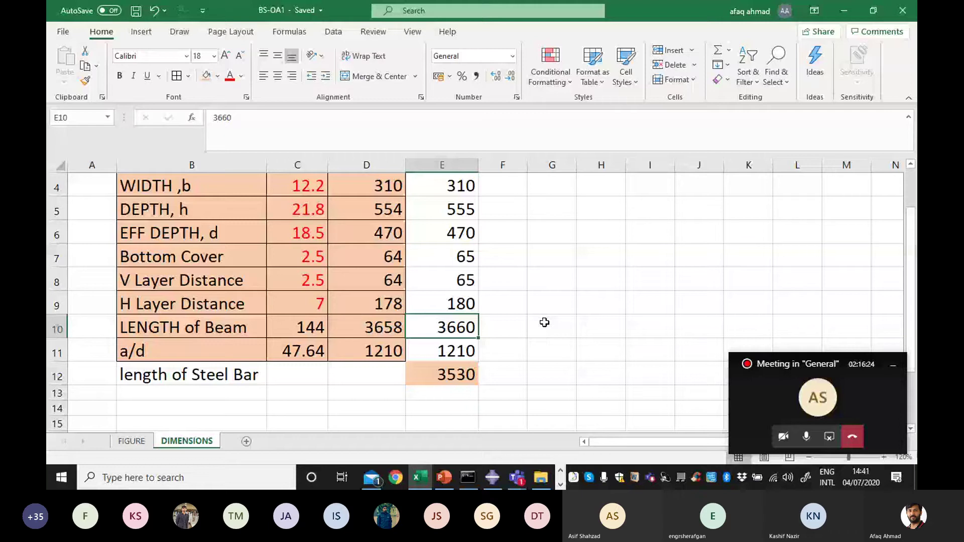
click(551, 334)
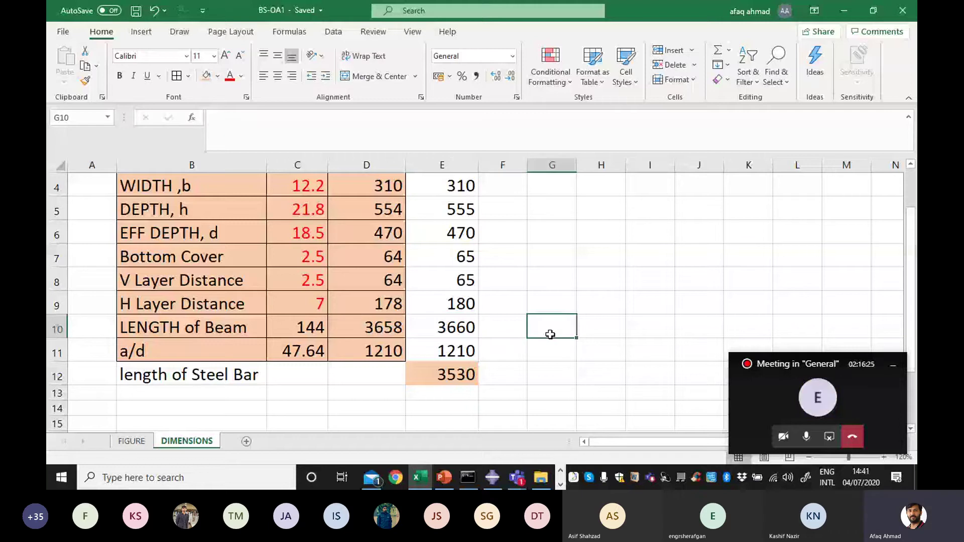
text(=)
click(460, 331)
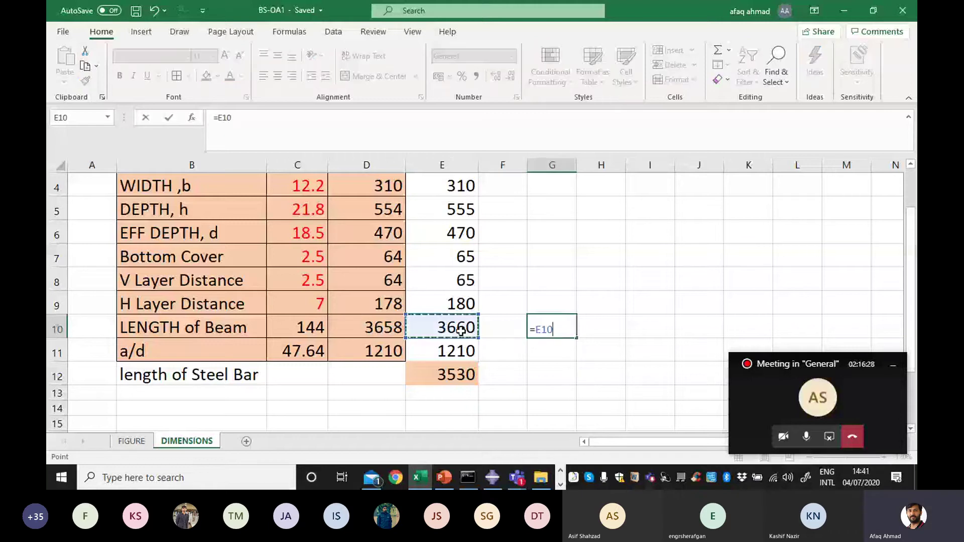
text(/2)
key(Return)
scroll(301, 382, up, 1)
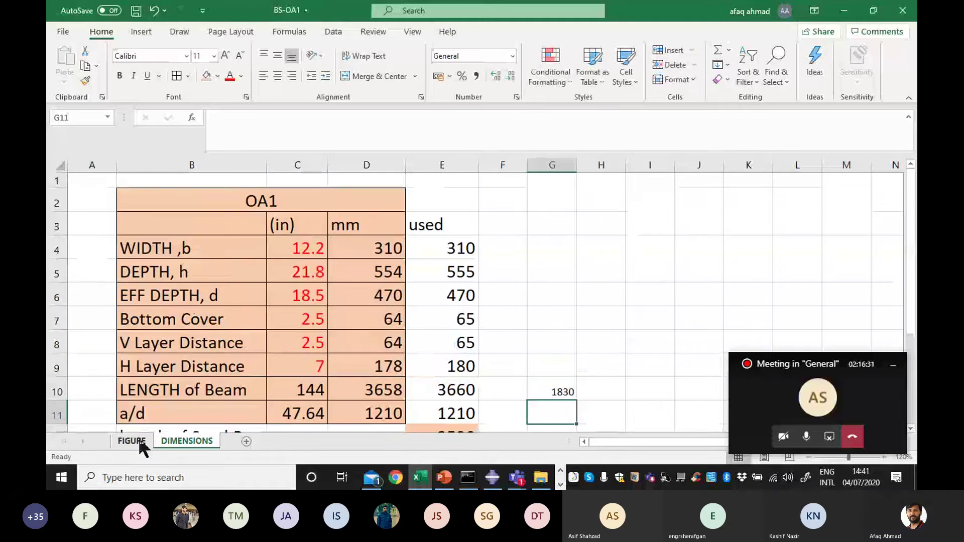
key(ctrl+Page_Up)
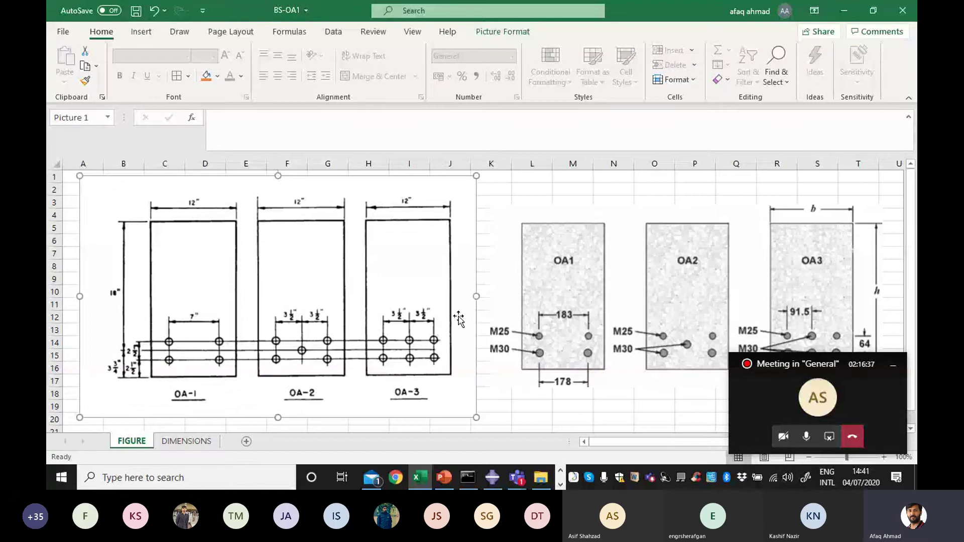
click(187, 441)
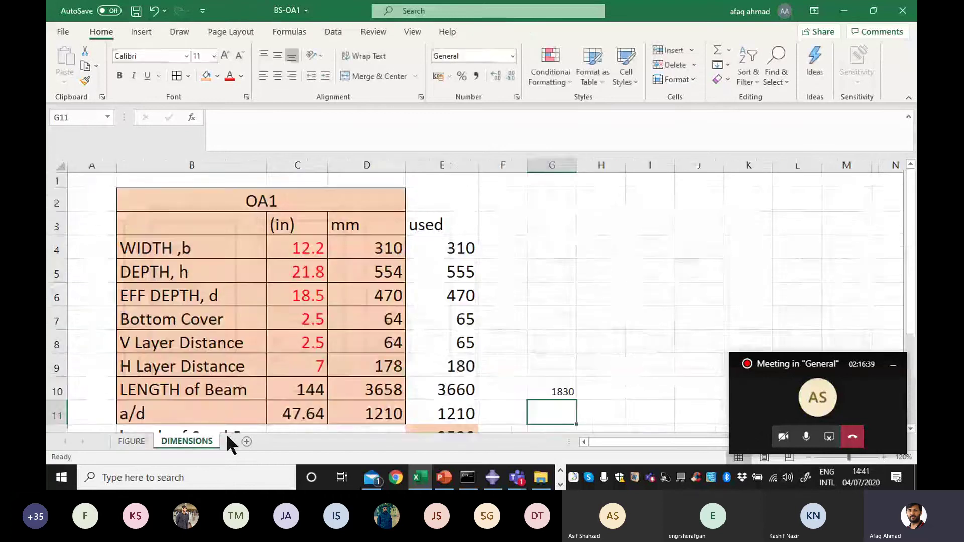
ctrl+scroll(390, 285, up, 2)
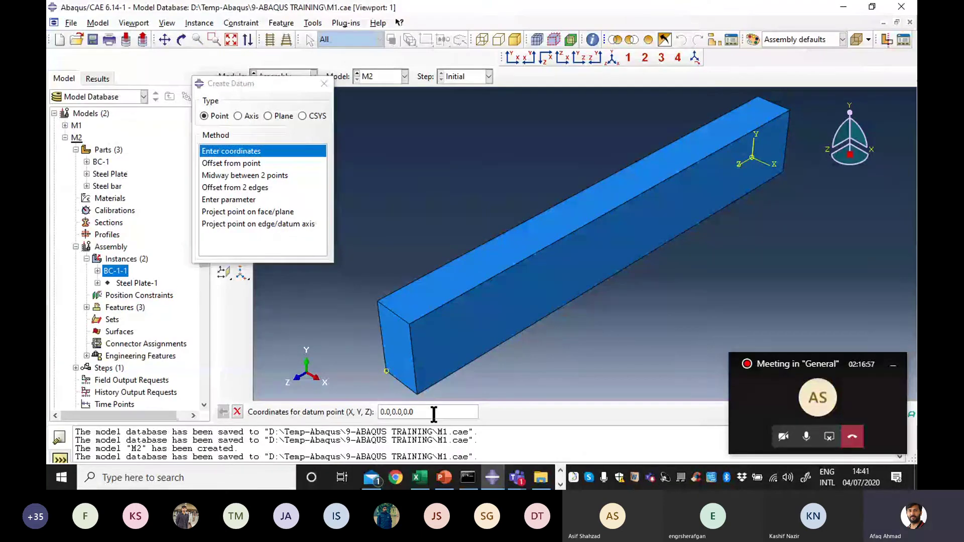
- Return to Abaqus/CAE and create a datum point in the assembly at coordinates 0,310,1830
triple_click(434, 414)
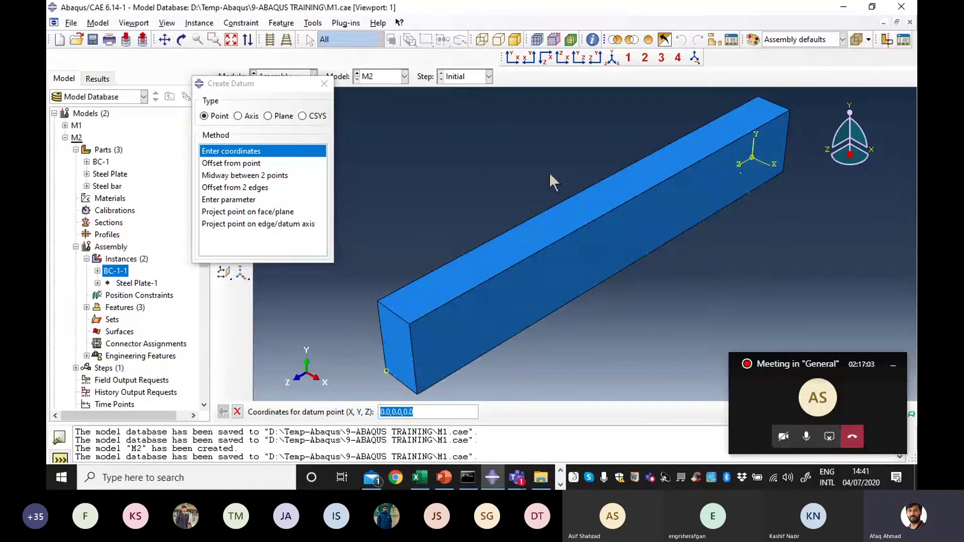
text(0)
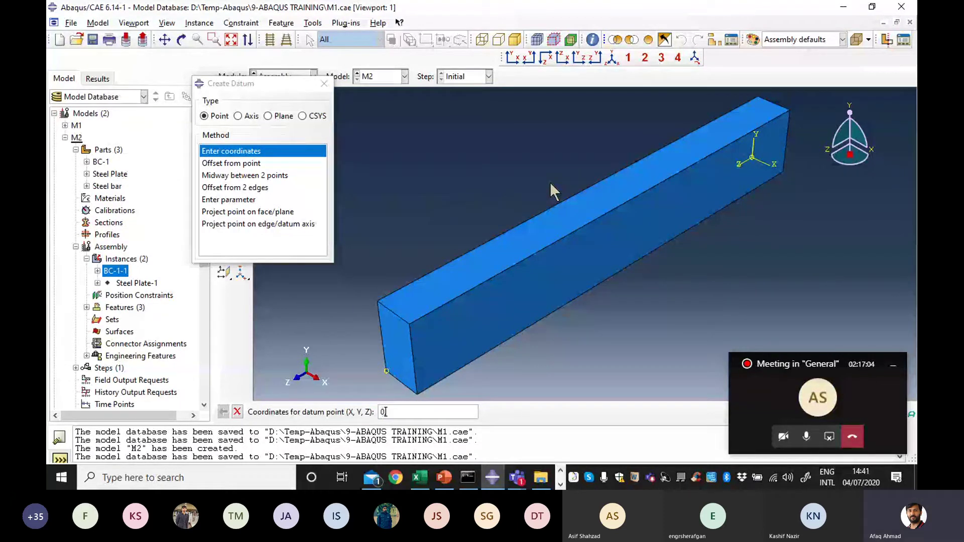
text(,310,)
click(423, 413)
text(183)
key(Return)
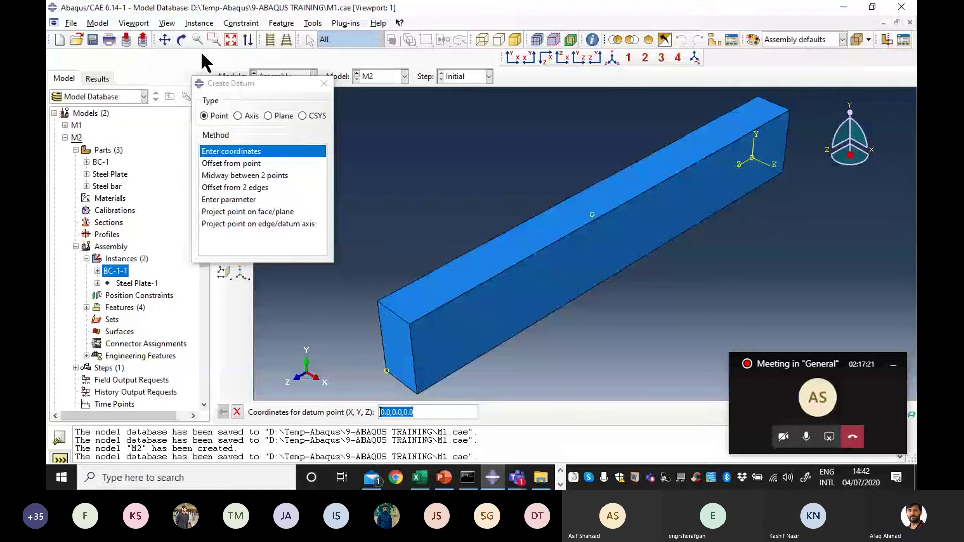
- Delete the datum coordinate system from the assembly's features
click(182, 40)
drag(602, 241, 620, 249)
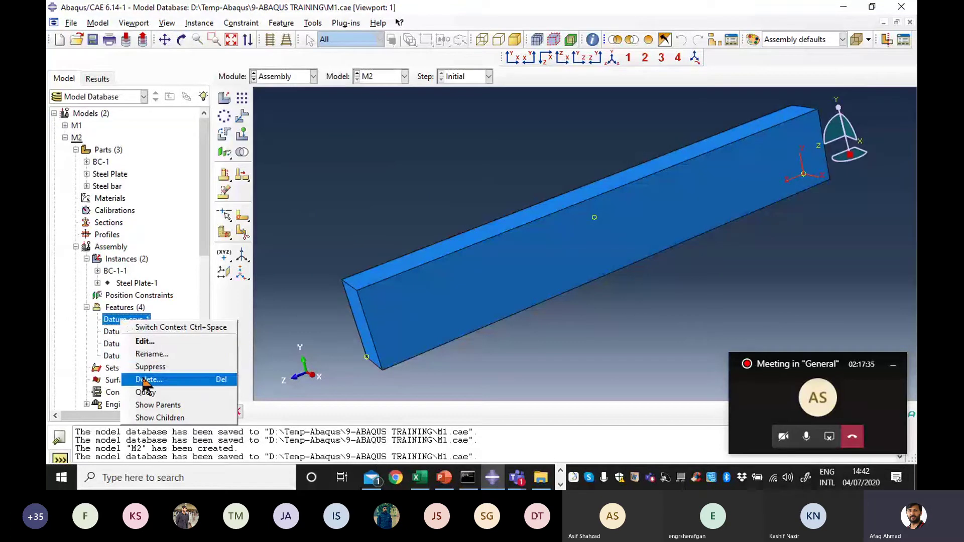
click(211, 351)
click(445, 253)
- Review the coordinates of Datum pt-1 and Datum pt-2, and set the Y-value of Datum pt-3 to 555
double_click(135, 320)
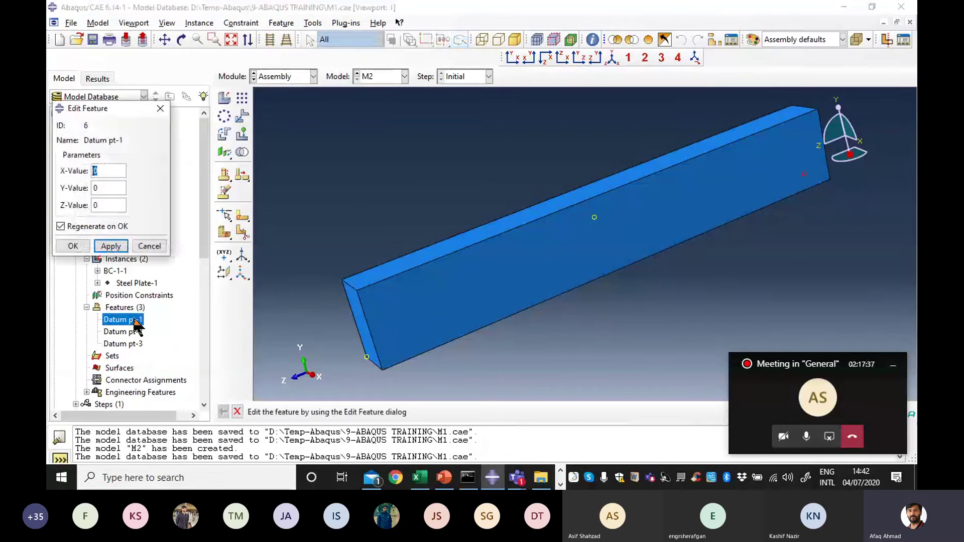
click(150, 246)
double_click(134, 331)
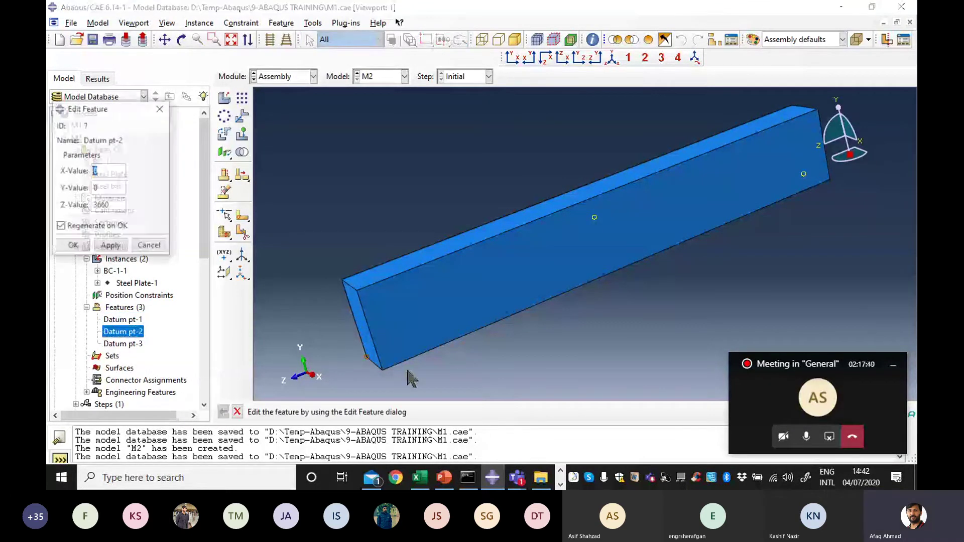
click(149, 246)
double_click(131, 345)
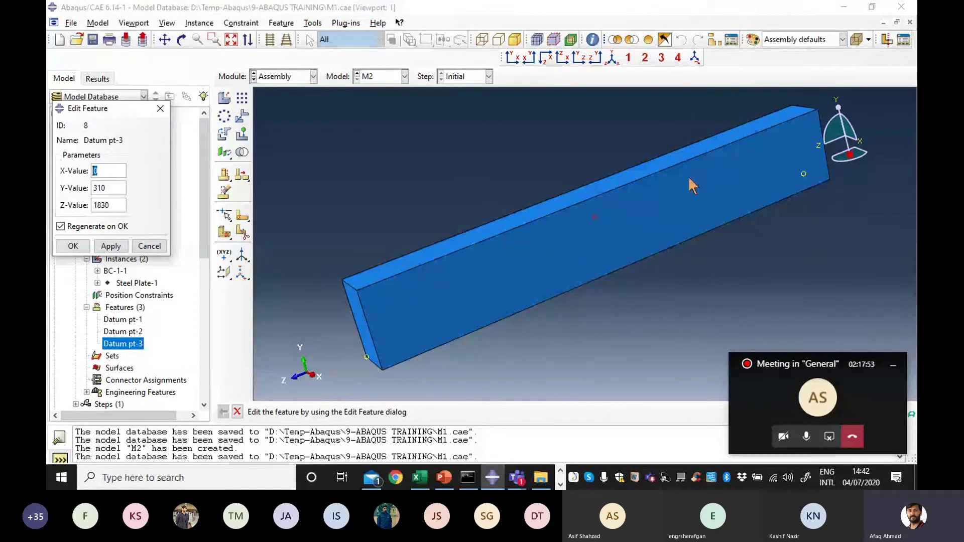
drag(113, 189, 87, 191)
text(555)
click(108, 248)
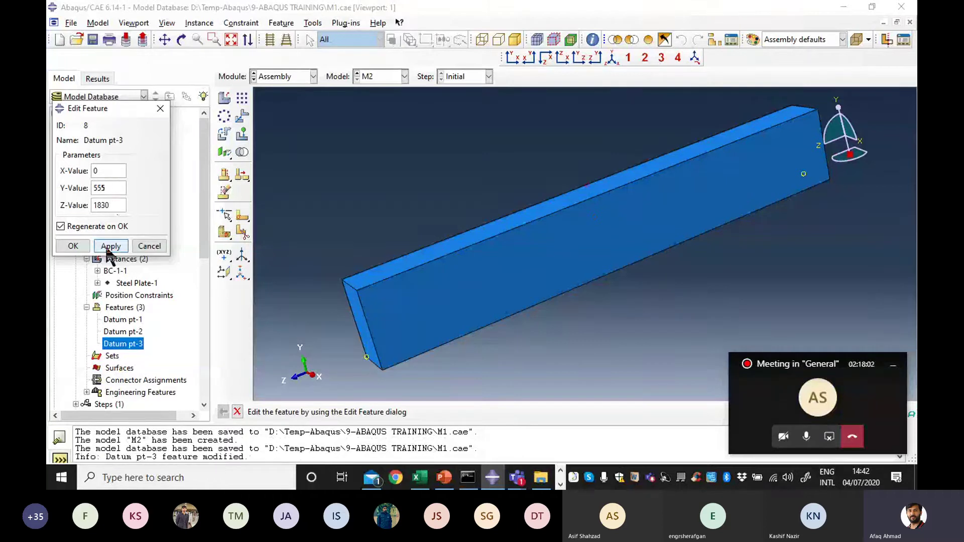
click(74, 246)
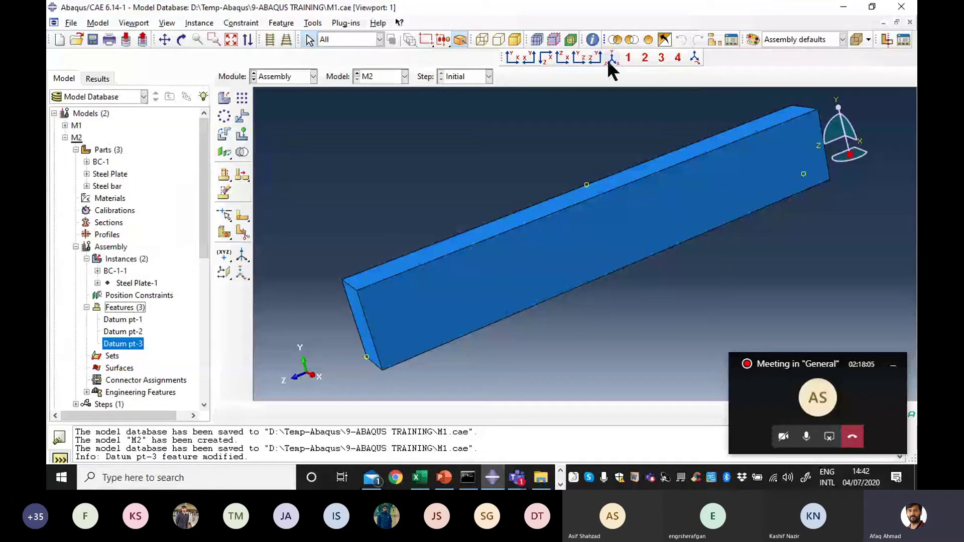